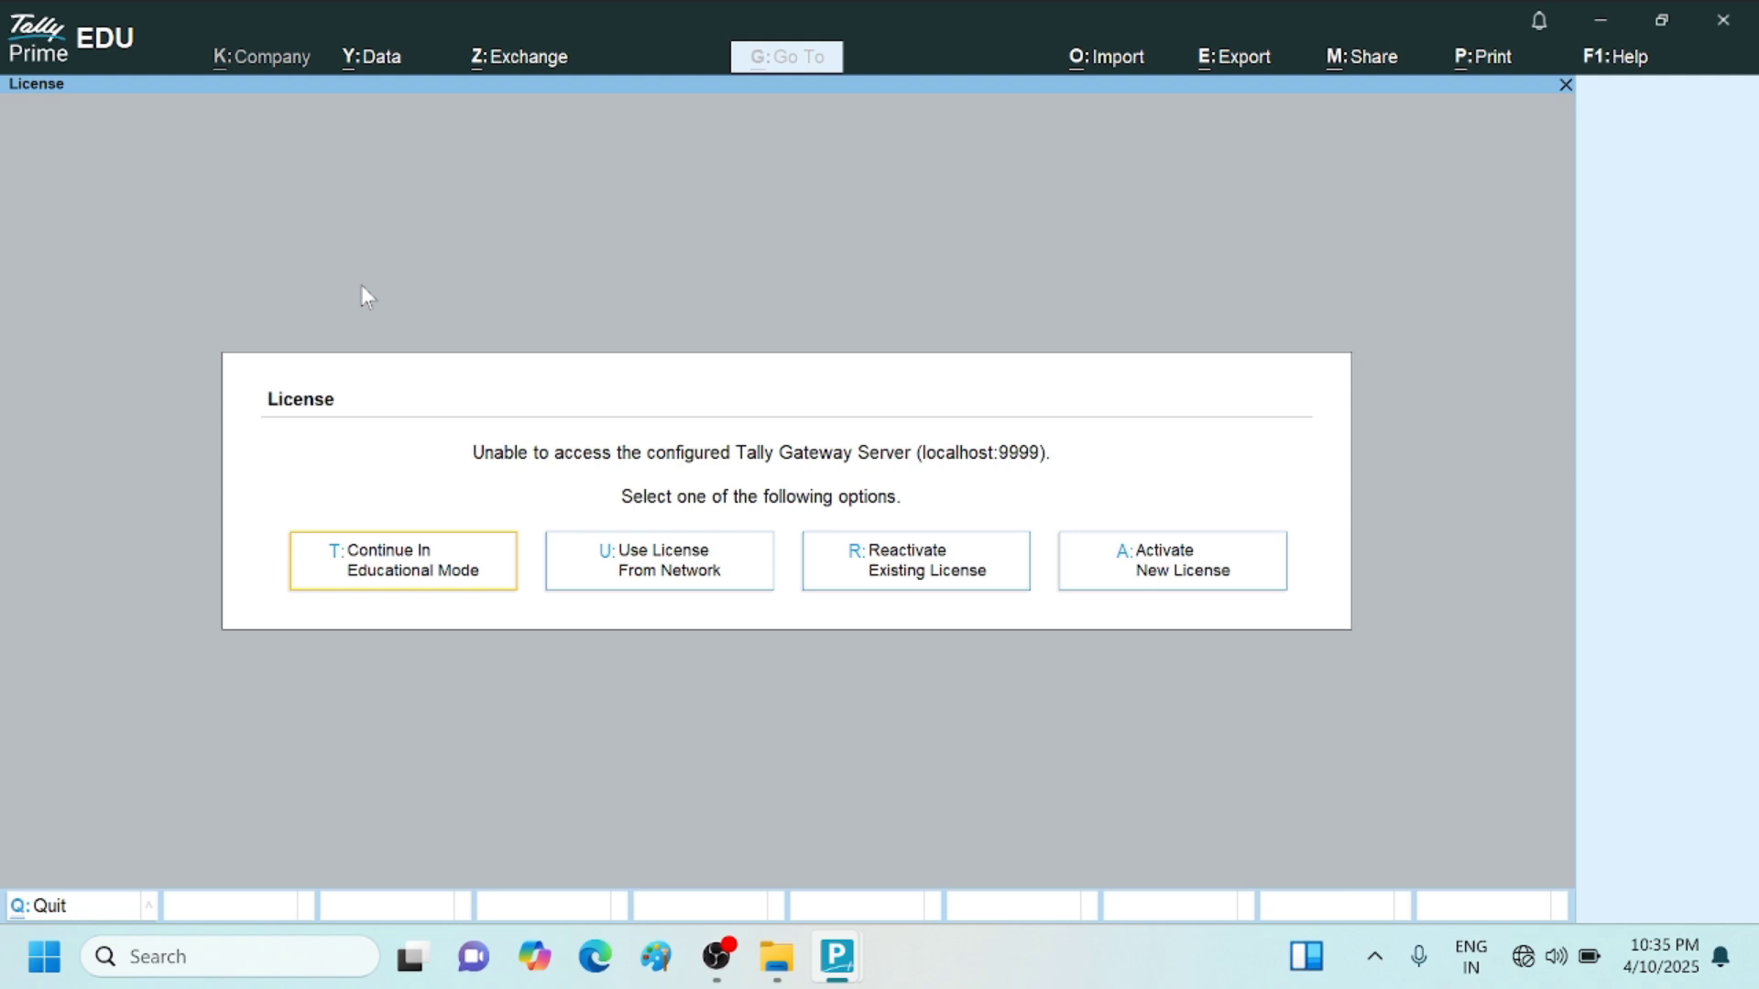
# Continue in Educational Mode to reach the company selection
pyautogui.press('Return')
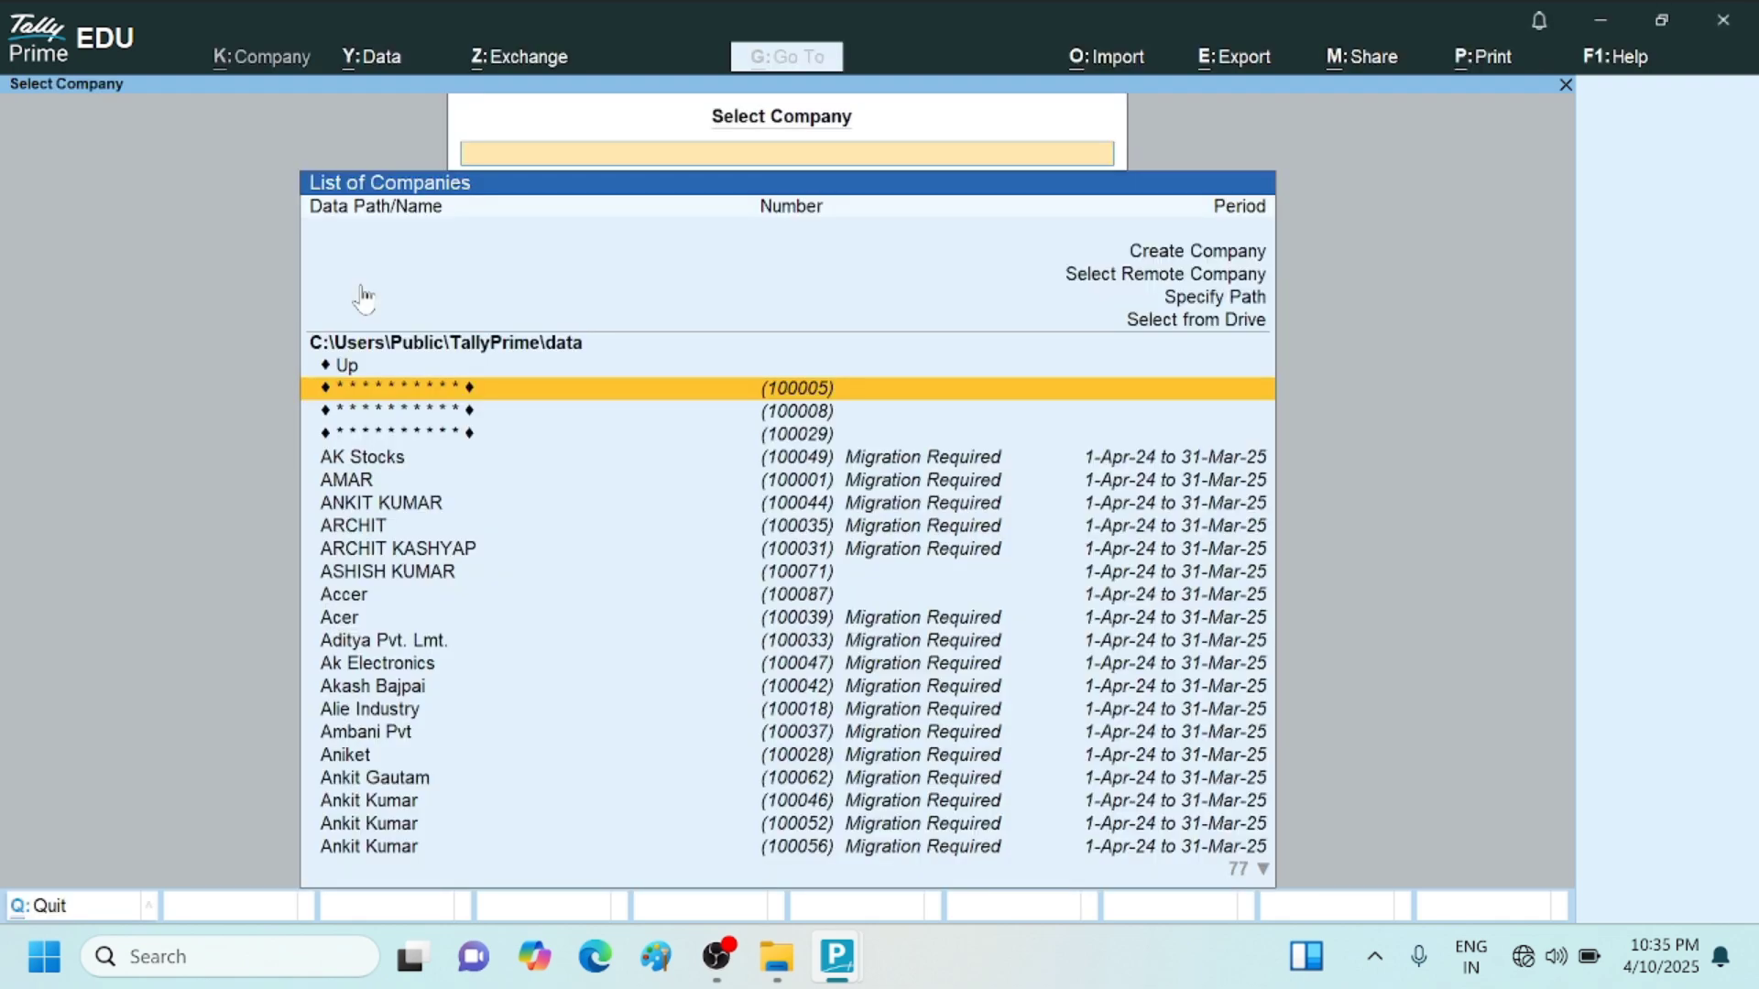
# Look through the list of companies stored in the data folder
pyautogui.press('Down')
pyautogui.press('Down')
pyautogui.press('Down')
pyautogui.press('Down')
pyautogui.press('Down')
pyautogui.press('Down')
pyautogui.press('Down')
pyautogui.press('Down')
pyautogui.press('Down')
pyautogui.press('Down')
pyautogui.press('Down')
pyautogui.press('Down')
pyautogui.press('Down')
pyautogui.press('Down')
pyautogui.press('Down')
pyautogui.press('Down')
pyautogui.press('Down')
pyautogui.press('Down')
pyautogui.press('Down')
pyautogui.press('Down')
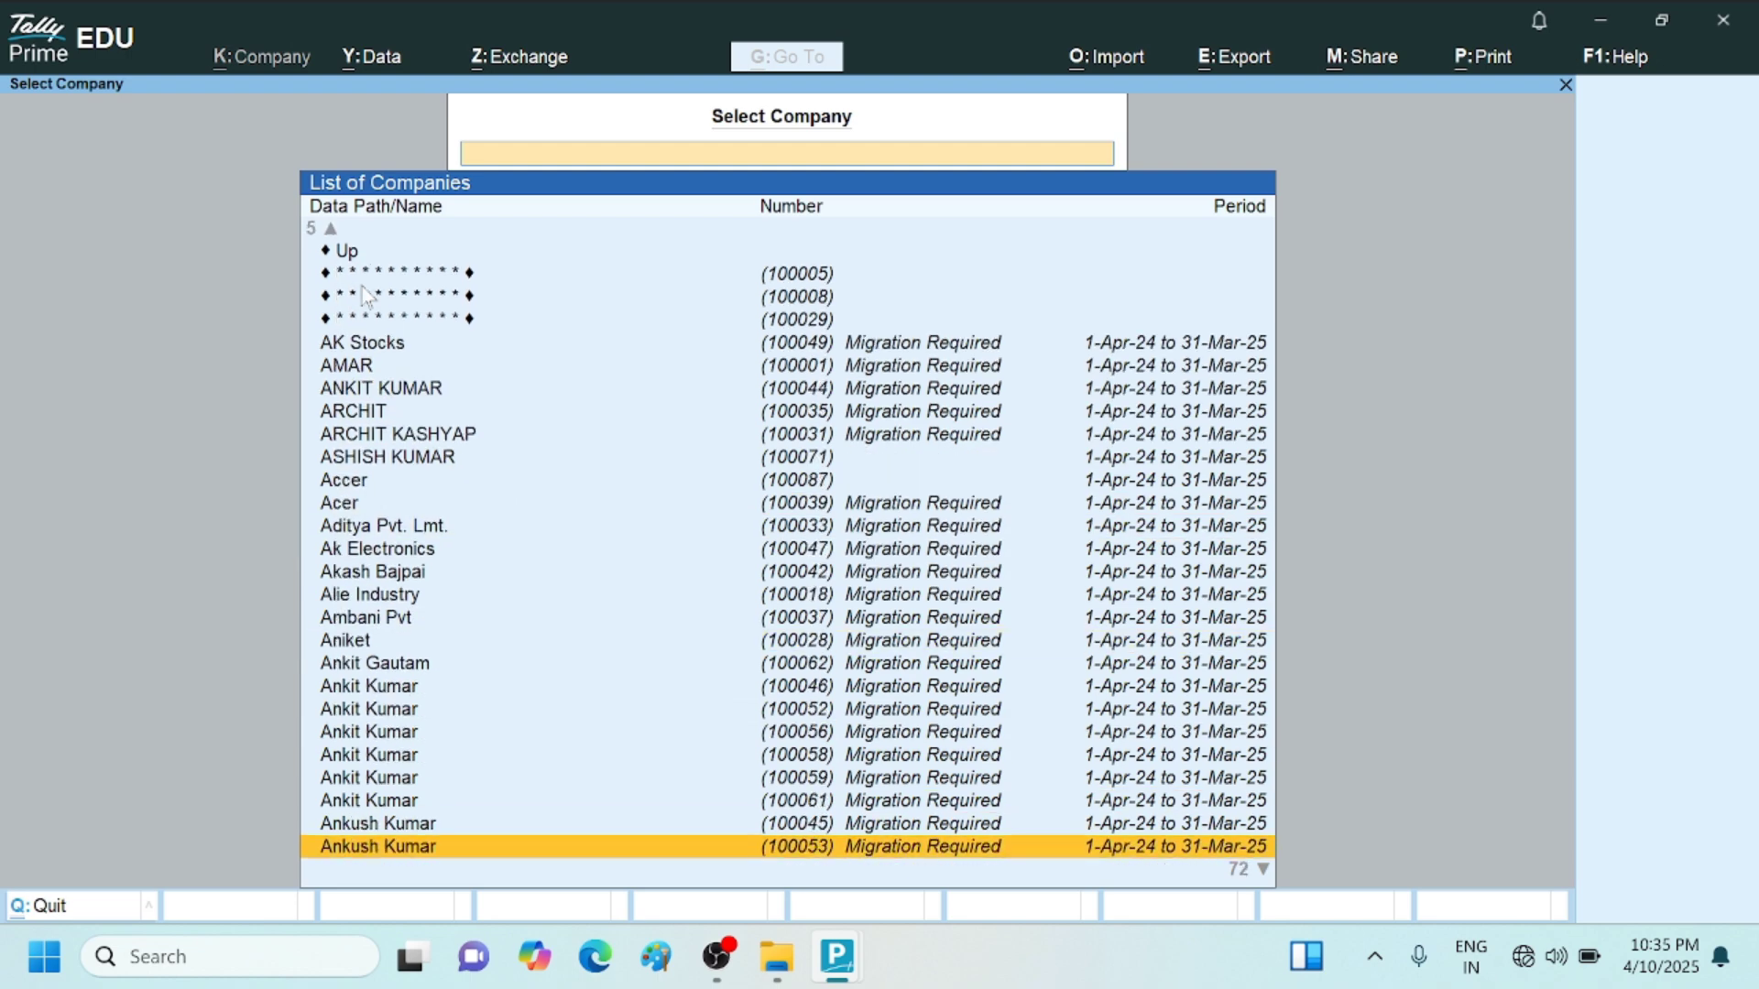
pyautogui.press('Down')
pyautogui.press('Down')
pyautogui.press('Down')
pyautogui.press('Down')
pyautogui.press('Down')
pyautogui.press('Down')
pyautogui.press('Down')
pyautogui.press('Down')
pyautogui.press('Down')
pyautogui.press('Down')
pyautogui.press('Down')
pyautogui.press('Down')
pyautogui.press('Down')
pyautogui.press('Down')
pyautogui.press('Down')
pyautogui.press('Down')
pyautogui.press('Down')
pyautogui.press('Down')
pyautogui.press('Down')
pyautogui.press('Down')
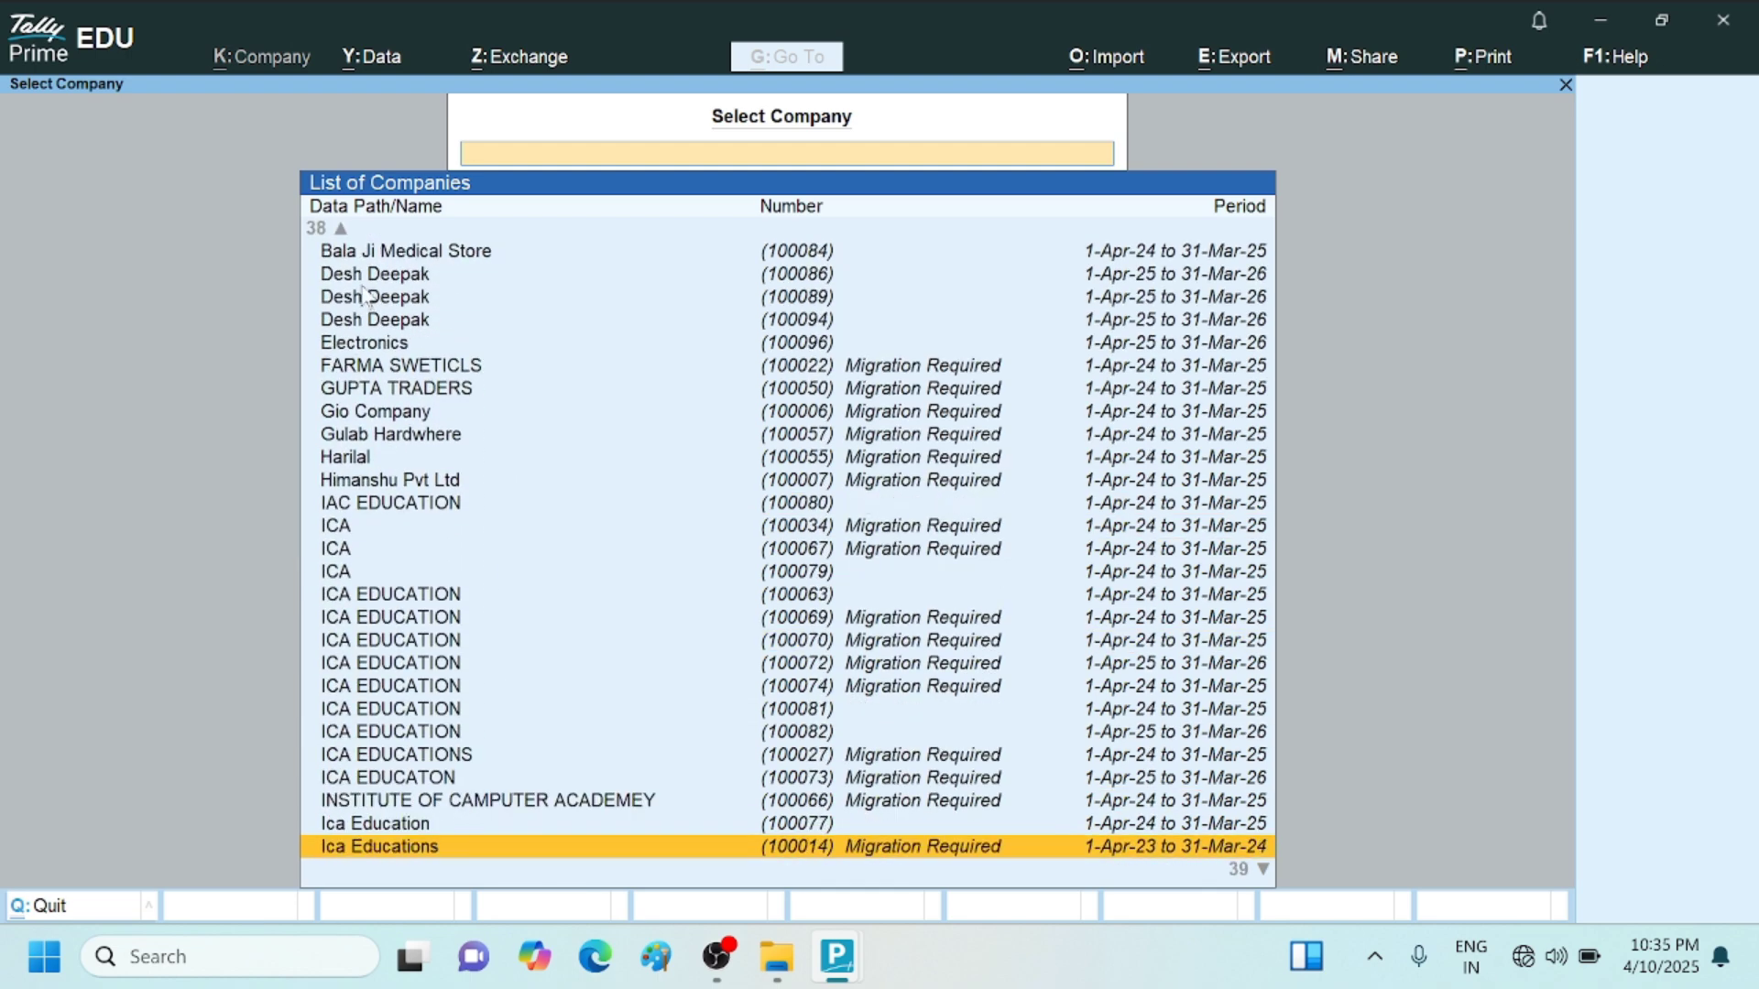
pyautogui.press('Down')
pyautogui.press('Down')
# Filter the company list by "ica" and try to open the ICA EDUCATIONS company
pyautogui.write('ica')
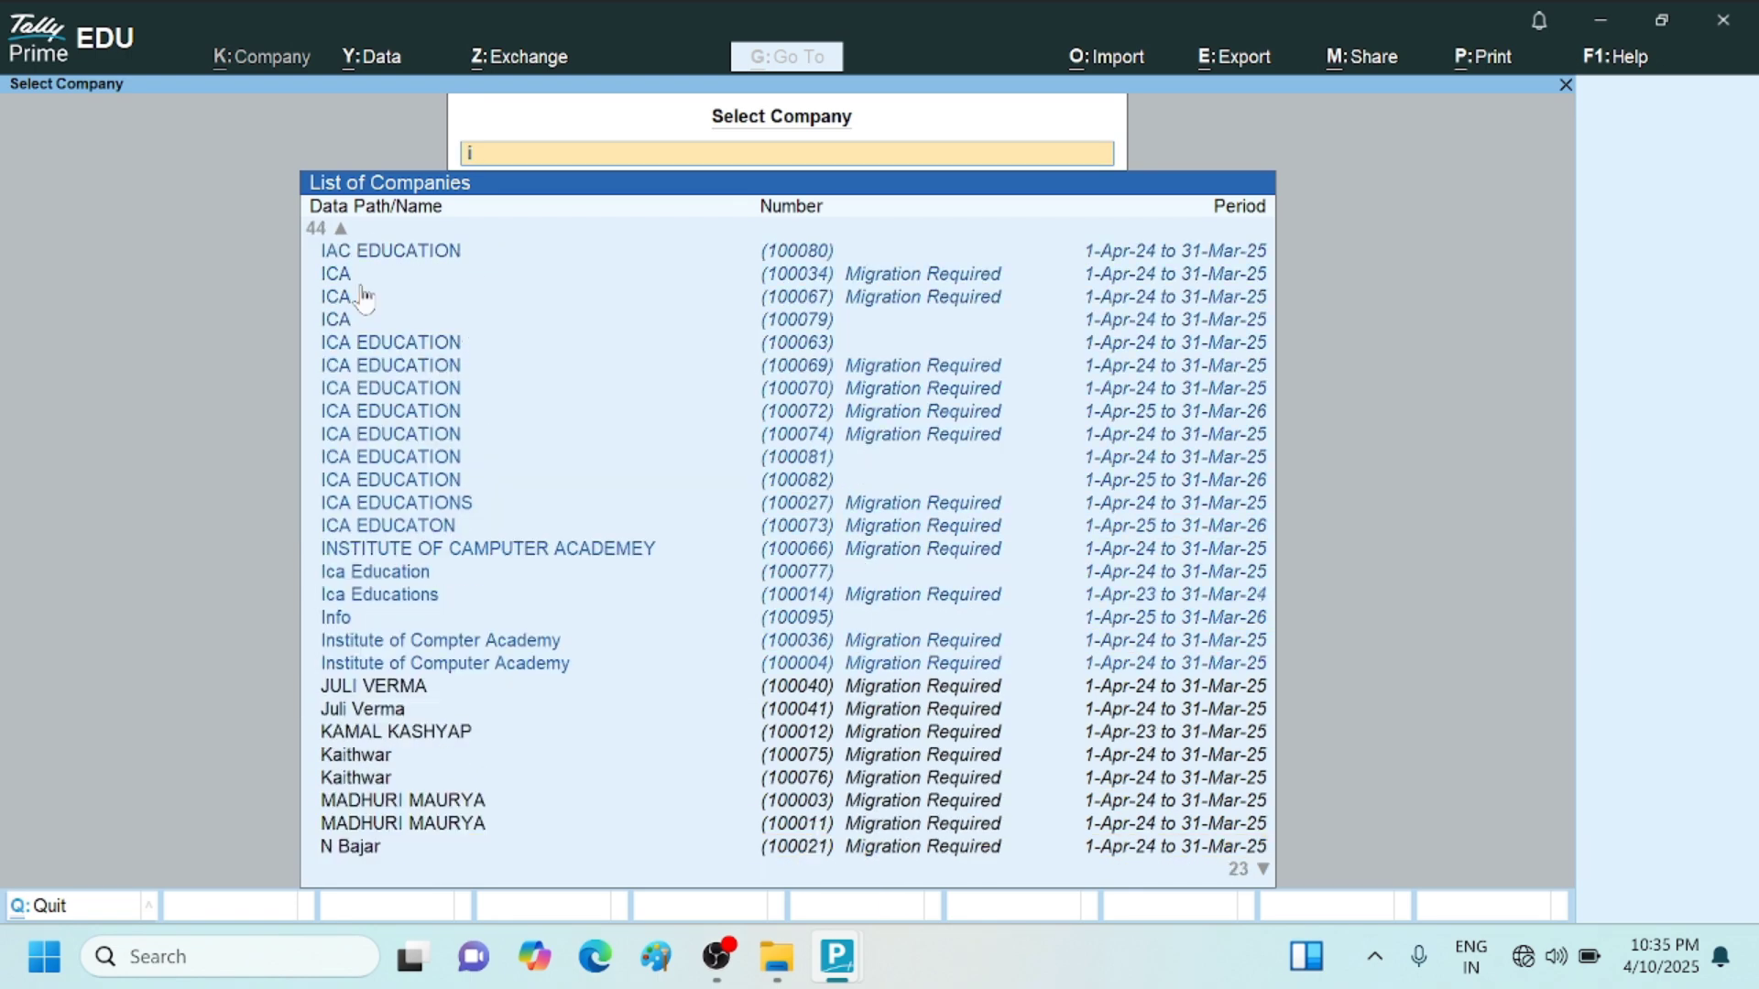
pyautogui.press('Down')
pyautogui.press('Down')
pyautogui.press('Down')
pyautogui.press('Down')
pyautogui.press('Down')
pyautogui.press('Down')
pyautogui.press('Down')
pyautogui.press('Down')
pyautogui.press('Down')
pyautogui.press('Down')
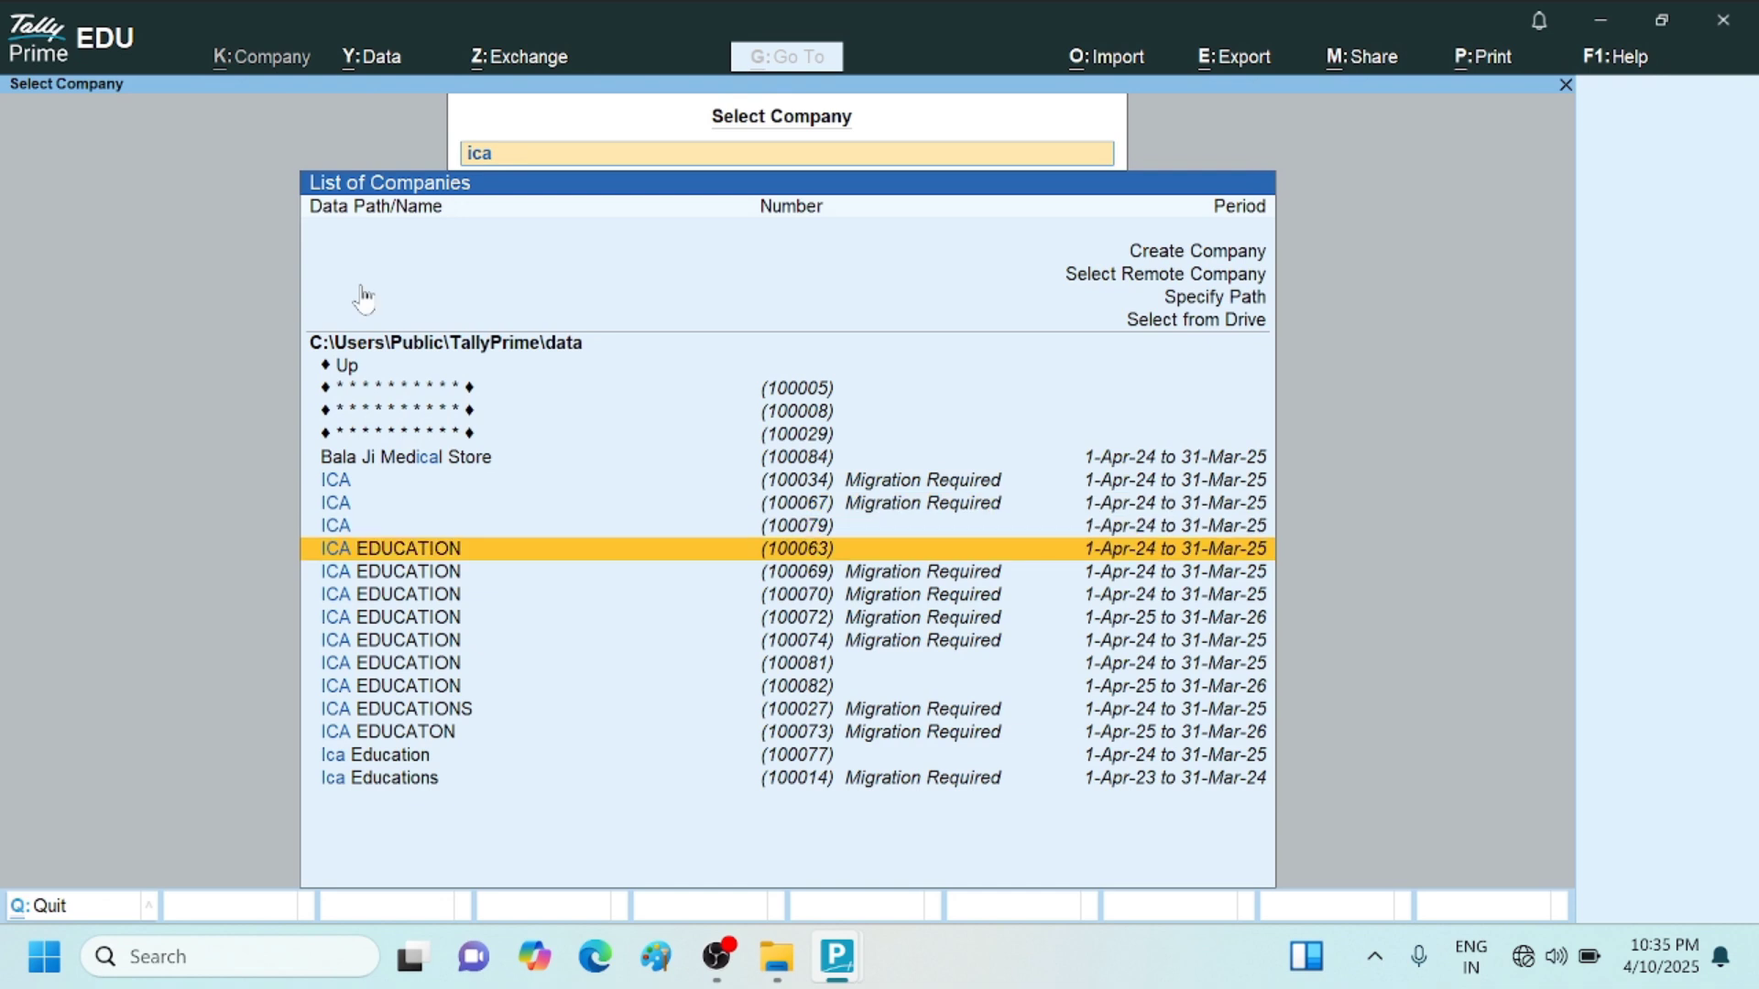
pyautogui.press('Return')
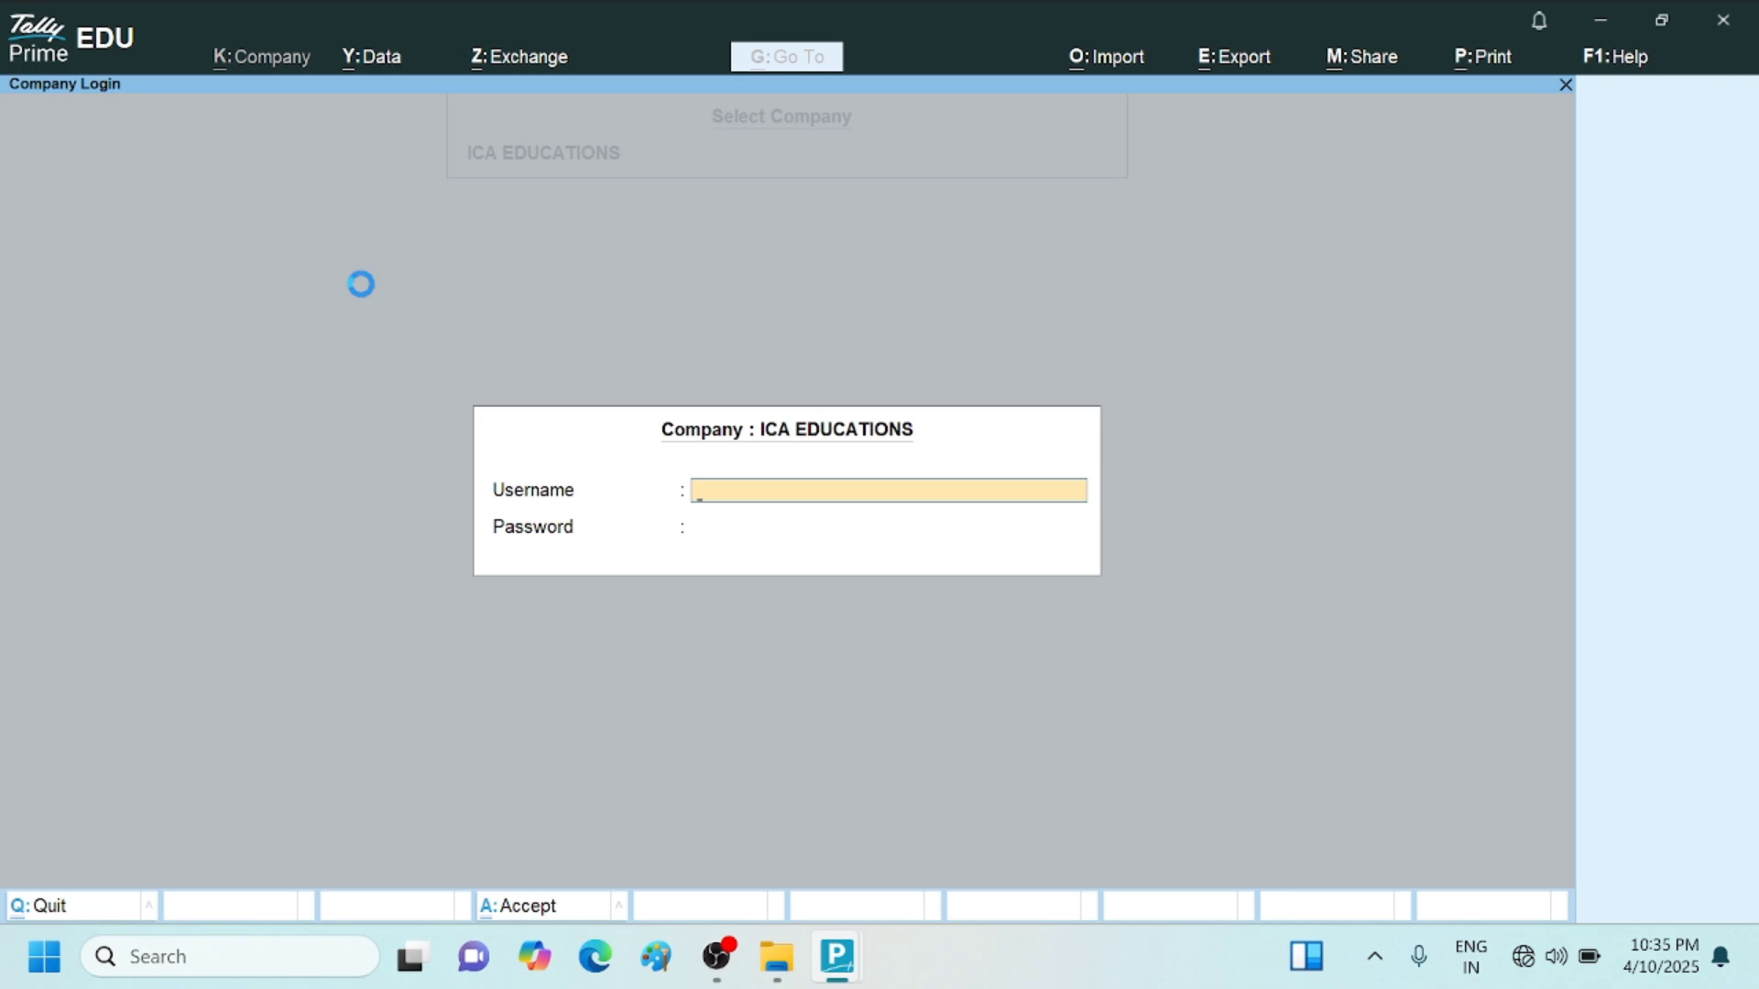
pyautogui.press('Escape')
# Try to open the company Aditya Pvt. Lmt. from the company list
pyautogui.press('Down')
pyautogui.press('Down')
pyautogui.press('Down')
pyautogui.press('Down')
pyautogui.press('Down')
pyautogui.press('Down')
pyautogui.press('Down')
pyautogui.press('Down')
pyautogui.press('Down')
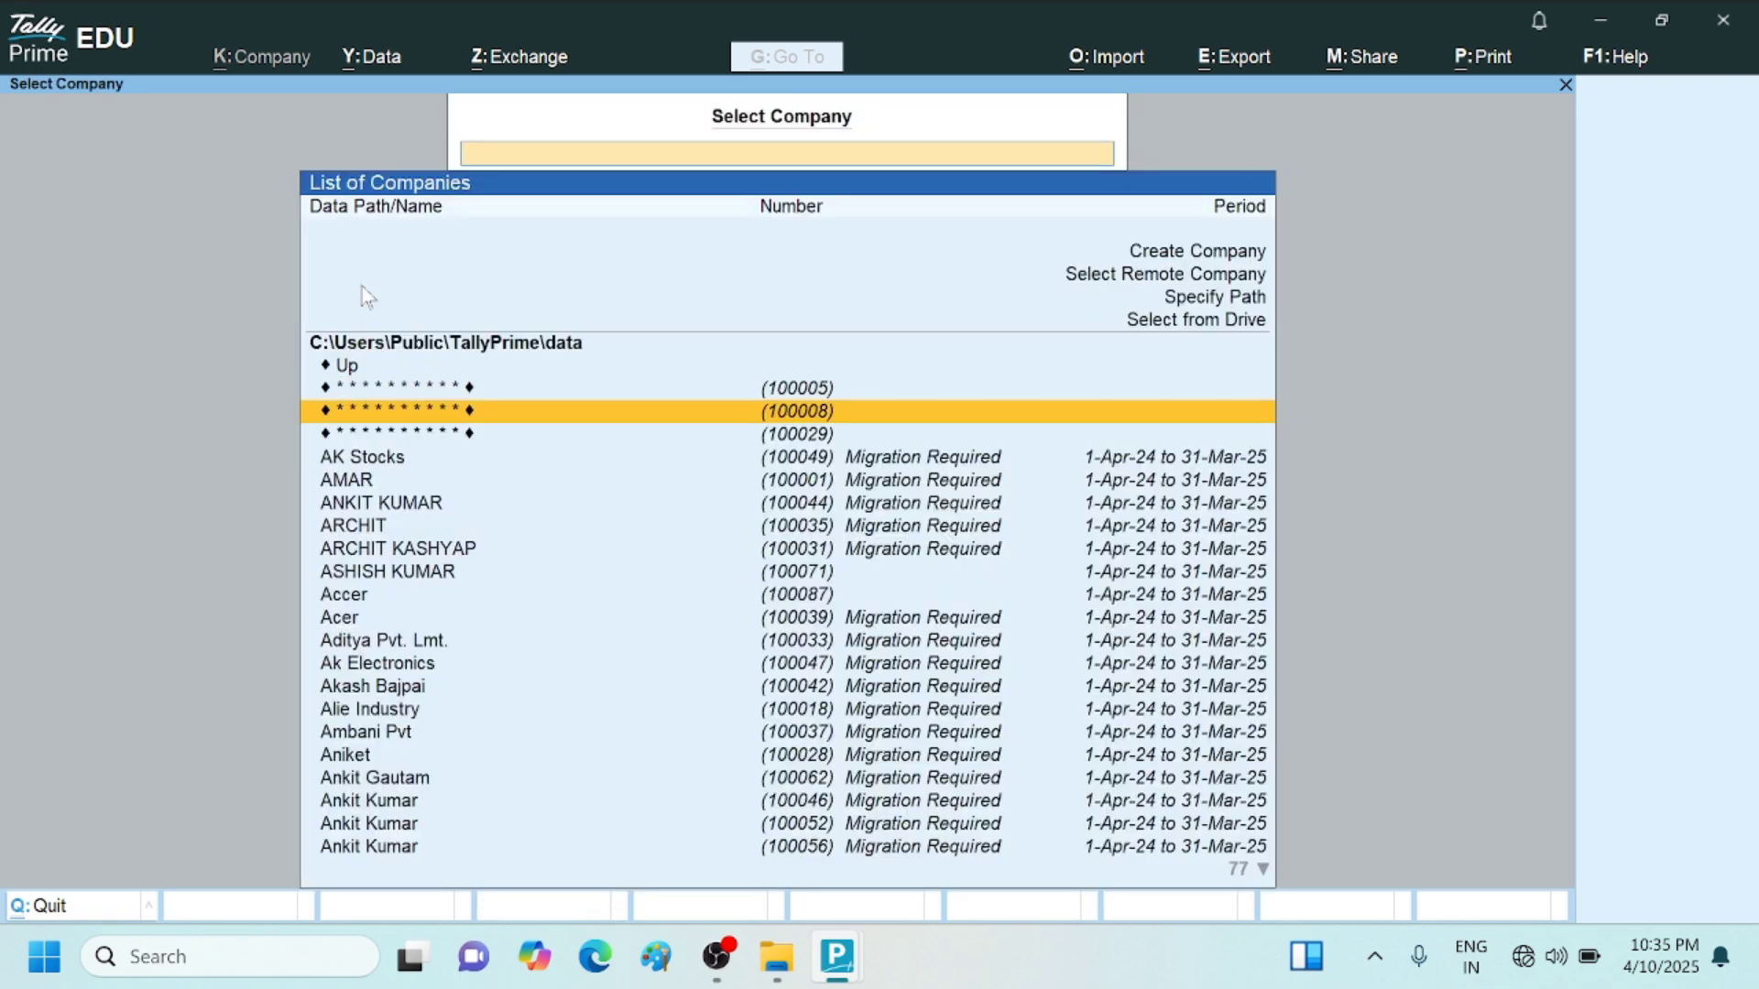
pyautogui.press('Down')
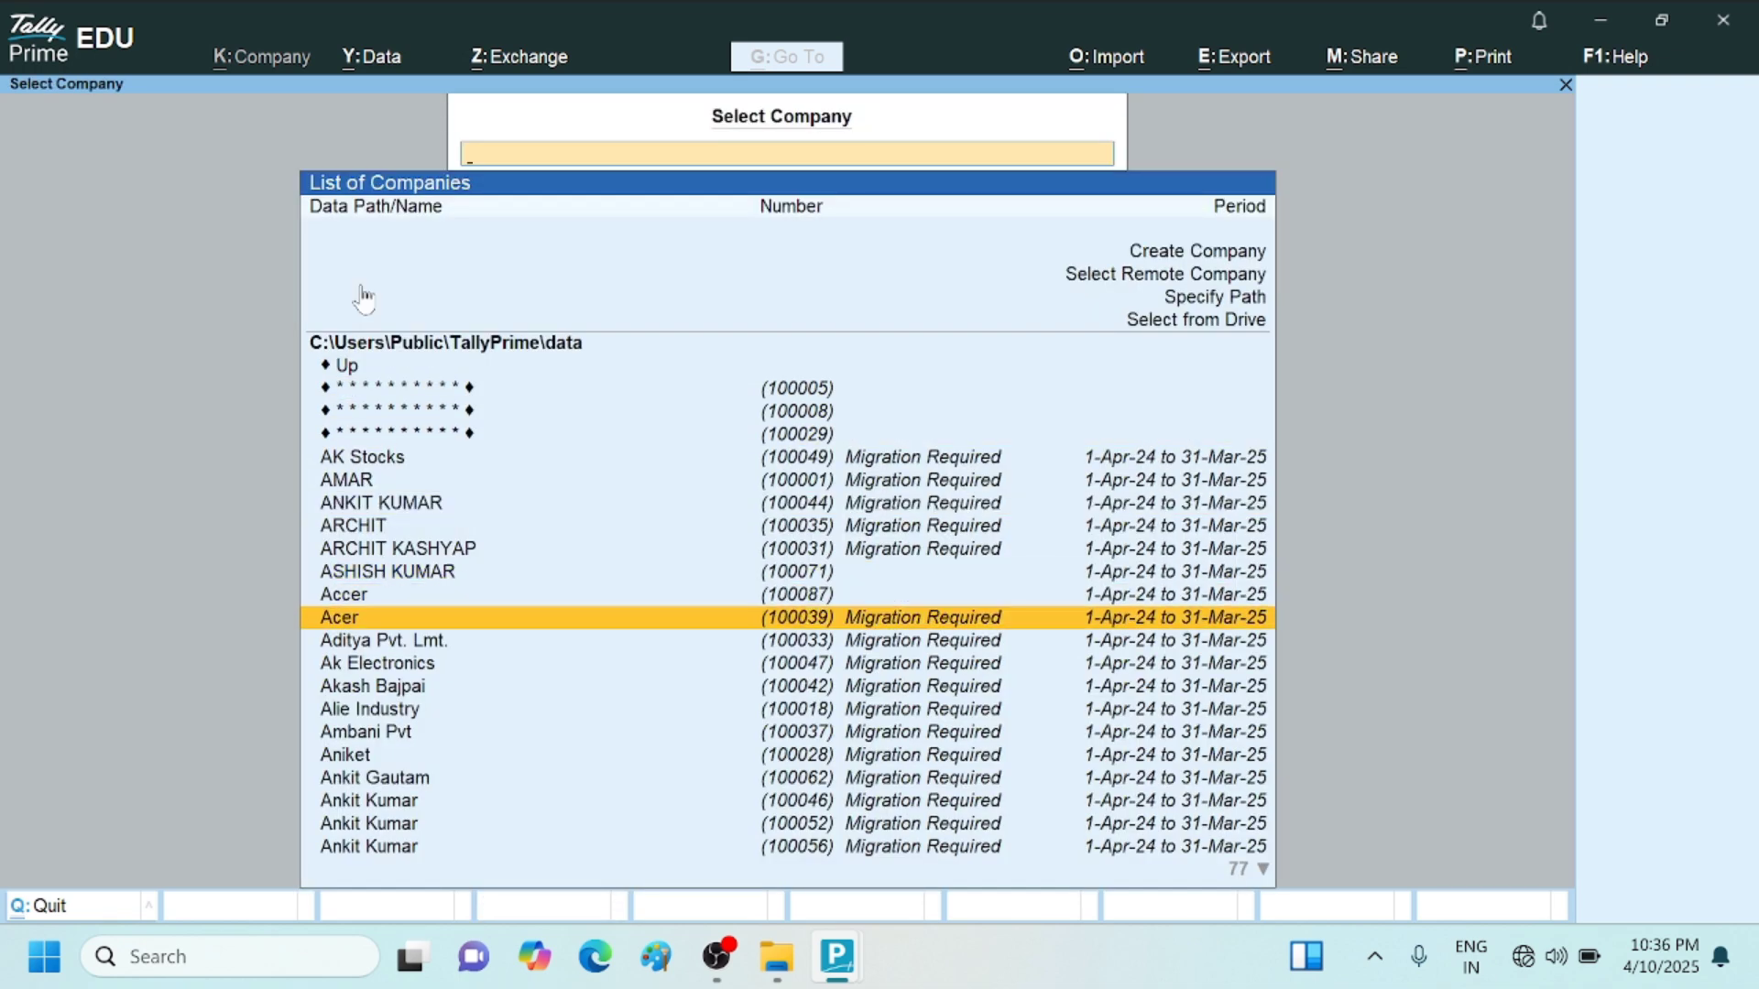
pyautogui.press('Down')
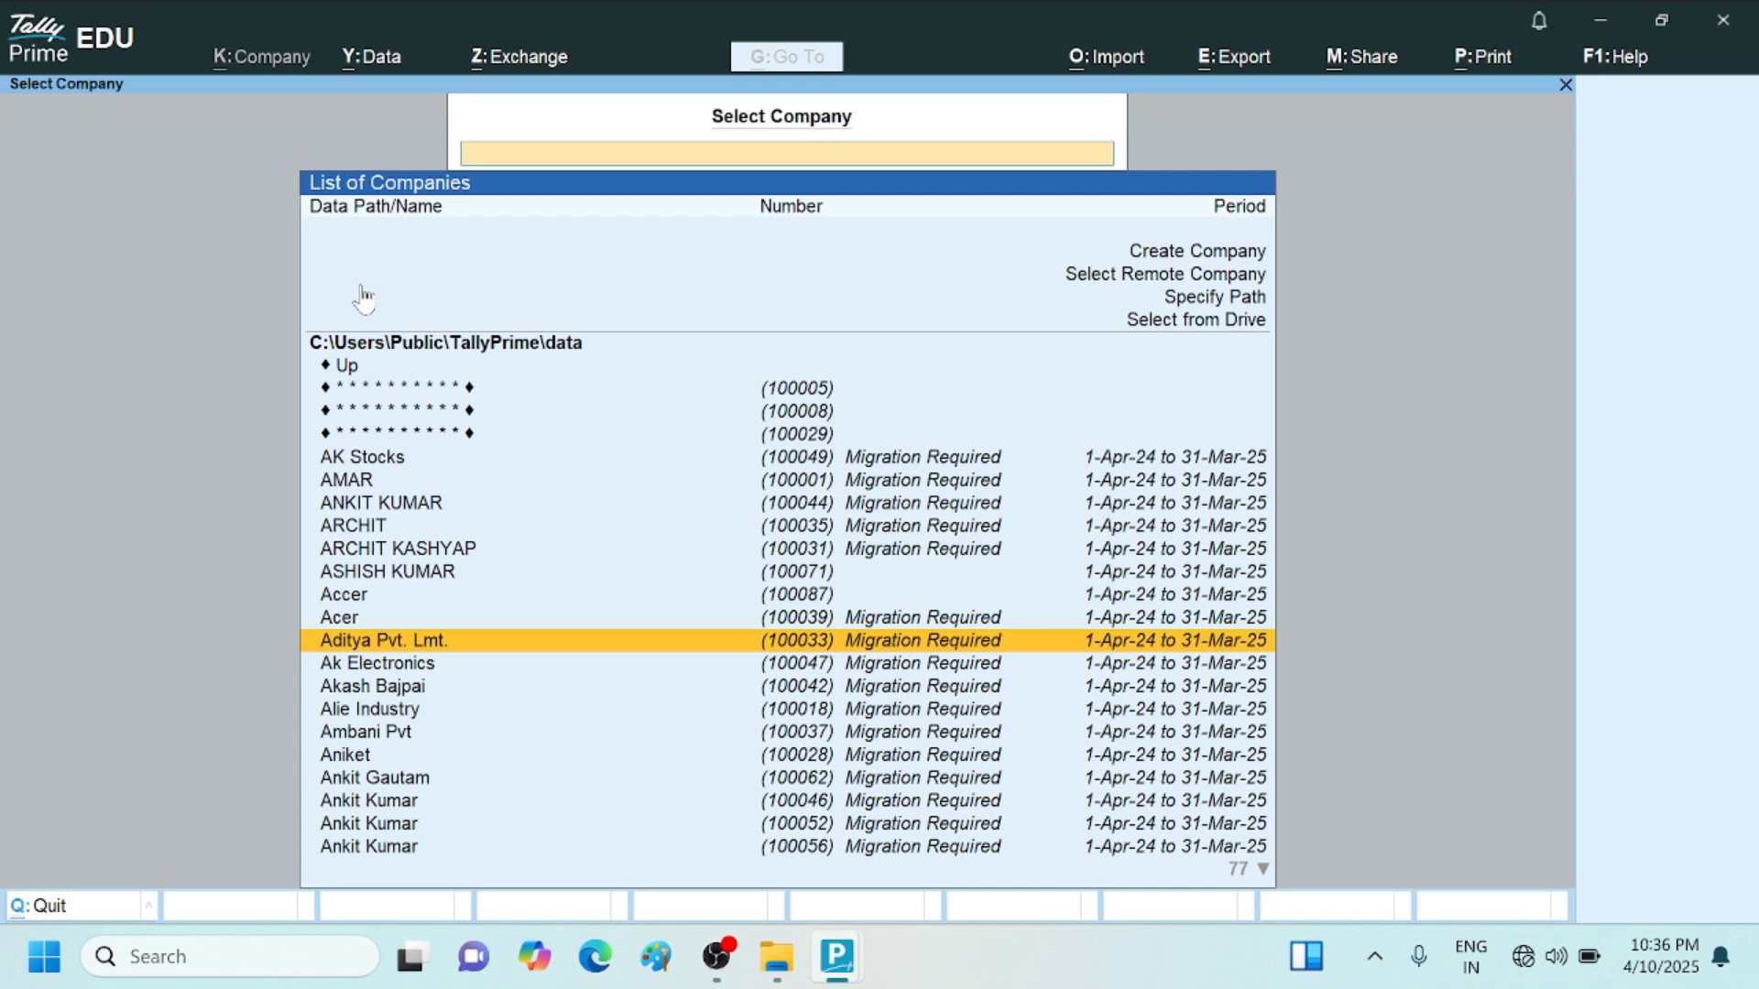
pyautogui.press('Return')
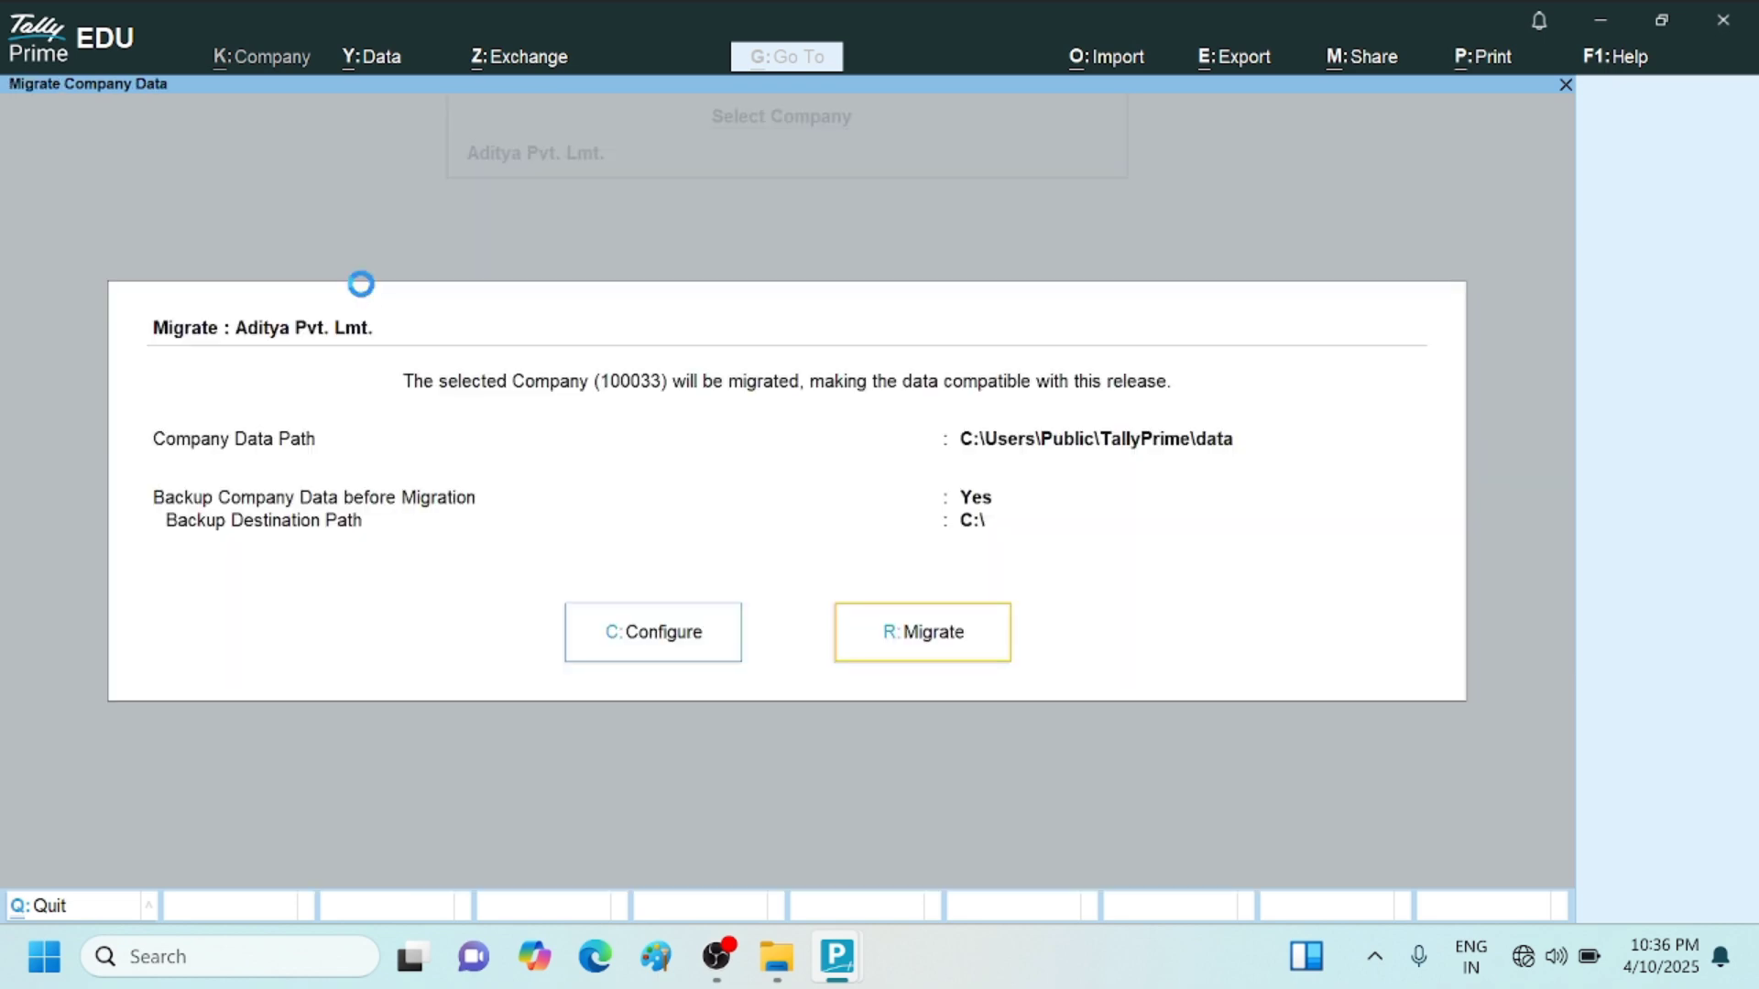
pyautogui.press('Escape')
pyautogui.press('Escape')
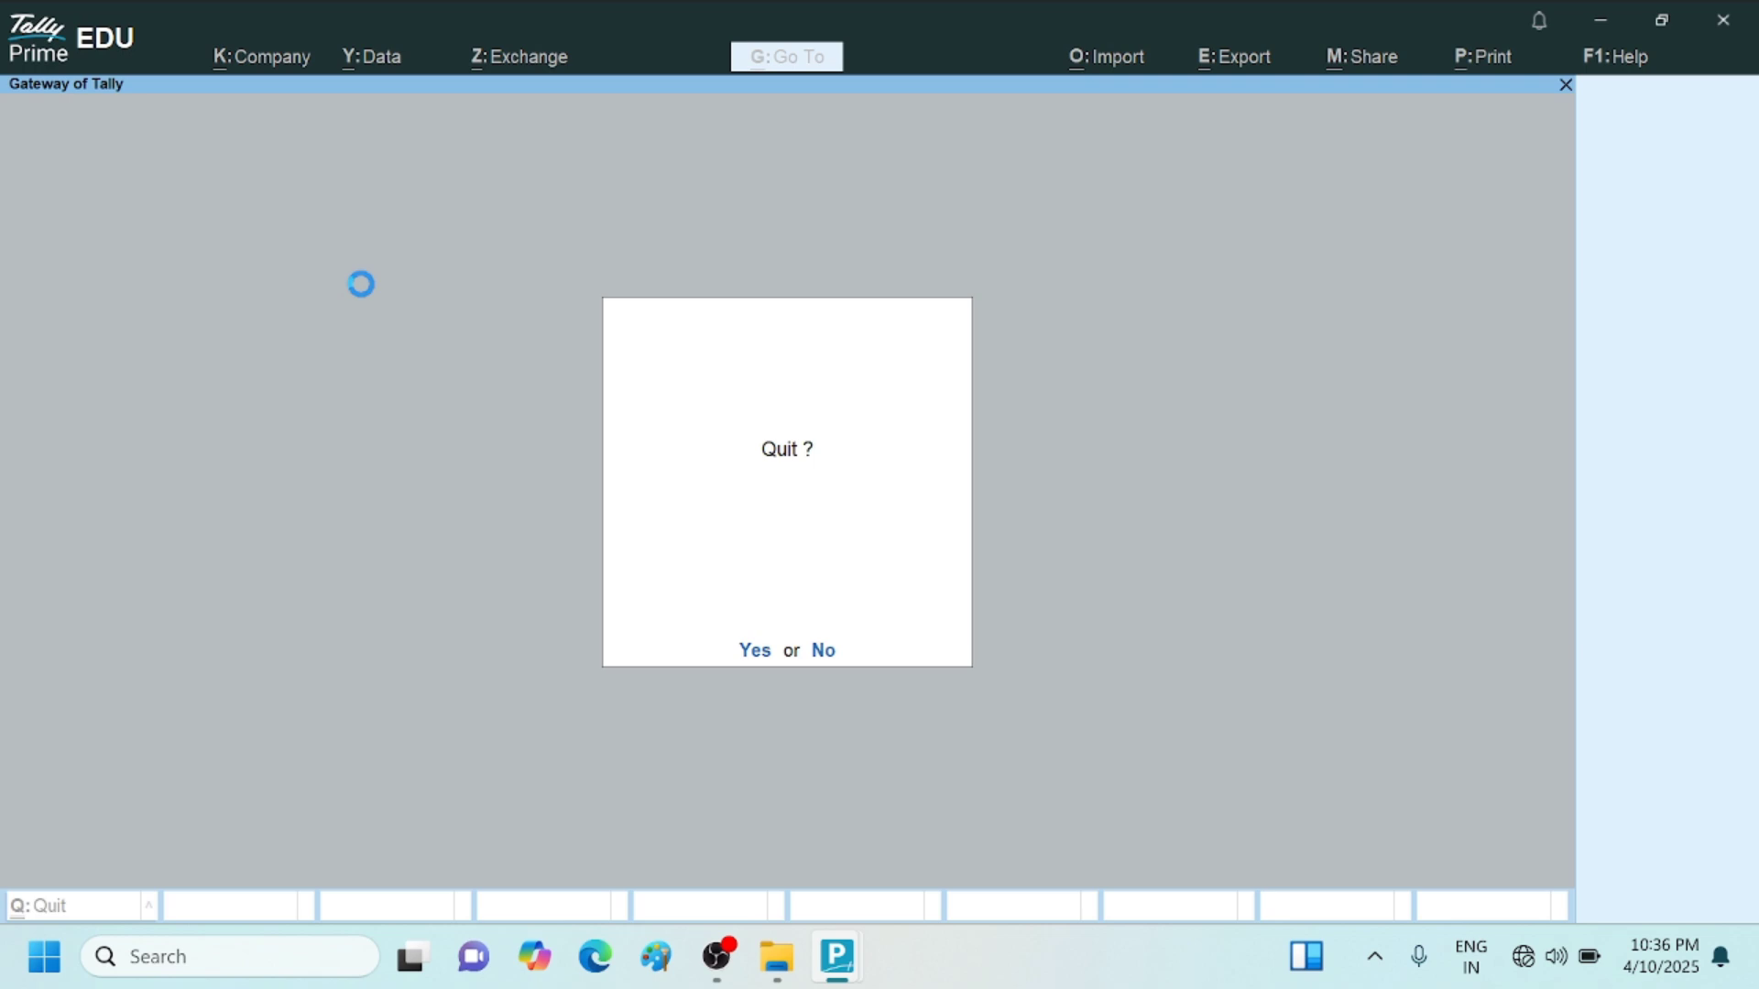
pyautogui.press('n')
# Select the company Ak Electronics from the company list for opening
pyautogui.press('Down')
pyautogui.press('Down')
pyautogui.press('Down')
pyautogui.press('Down')
pyautogui.press('Down')
pyautogui.press('Down')
pyautogui.press('Down')
pyautogui.press('Down')
pyautogui.press('Down')
pyautogui.press('Down')
pyautogui.press('Down')
pyautogui.press('Down')
pyautogui.press('Down')
pyautogui.press('Down')
pyautogui.press('Down')
pyautogui.press('Down')
pyautogui.press('Down')
pyautogui.press('Down')
pyautogui.press('Down')
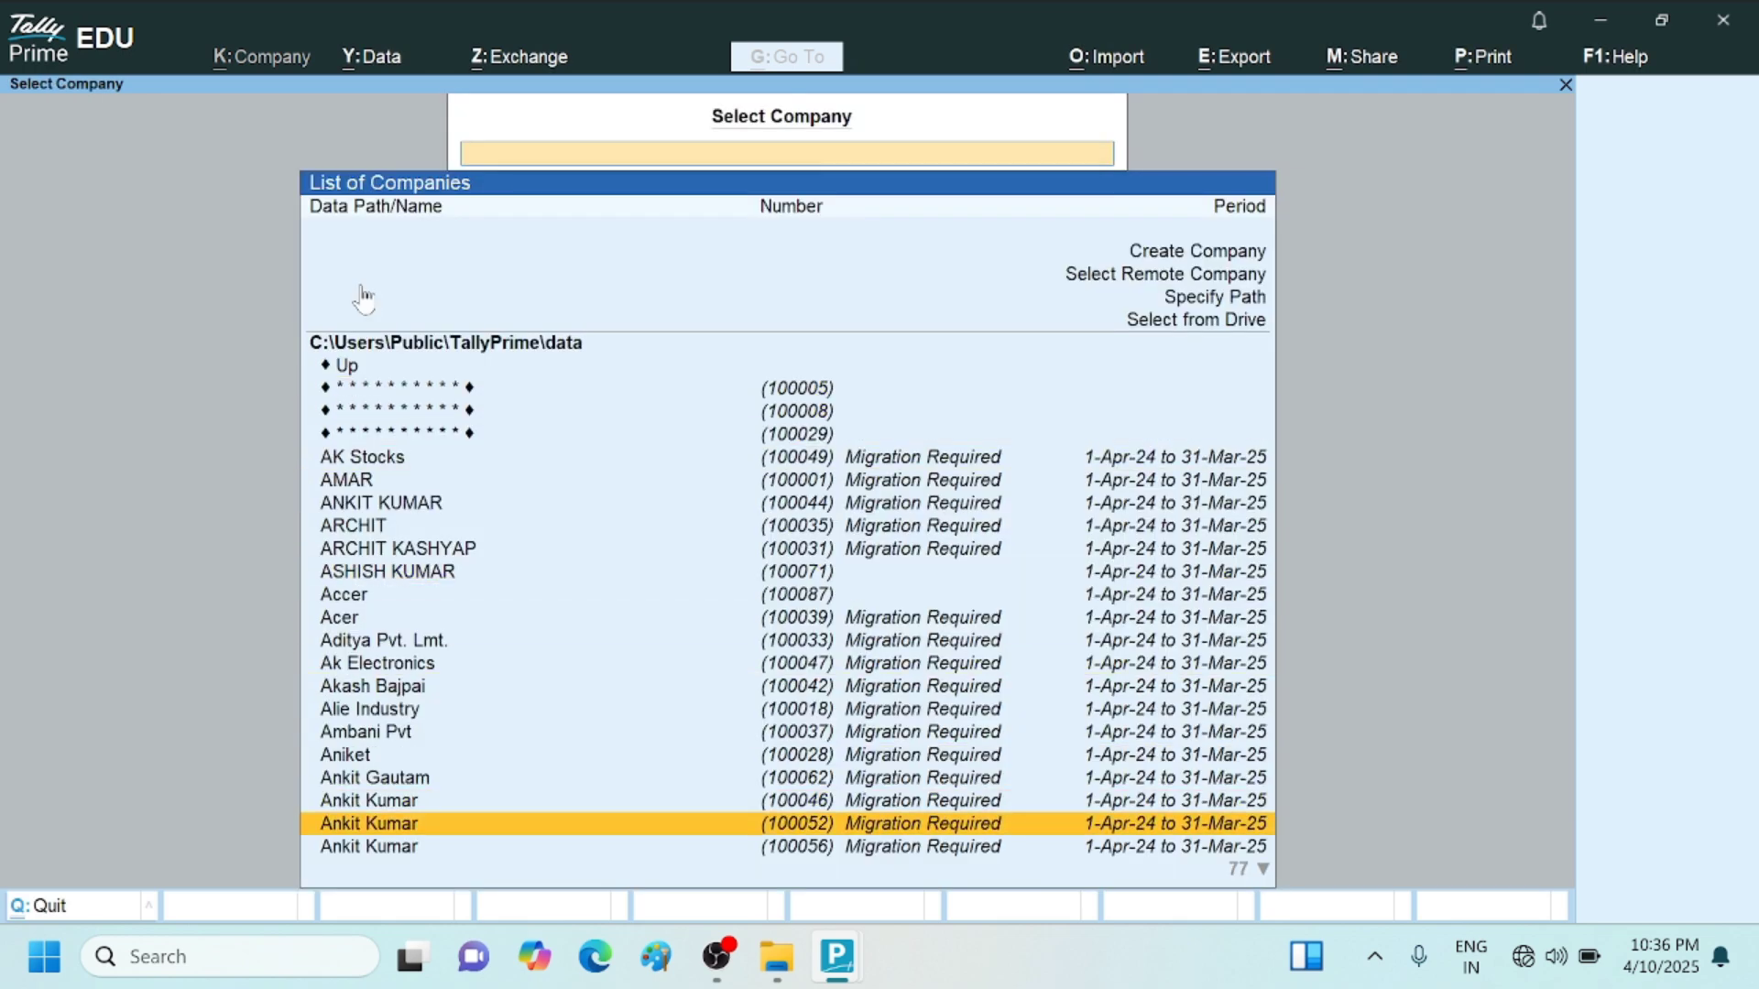
pyautogui.press('Up')
pyautogui.press('Up')
pyautogui.press('Up')
pyautogui.press('Up')
pyautogui.press('Up')
pyautogui.press('Up')
pyautogui.press('Up')
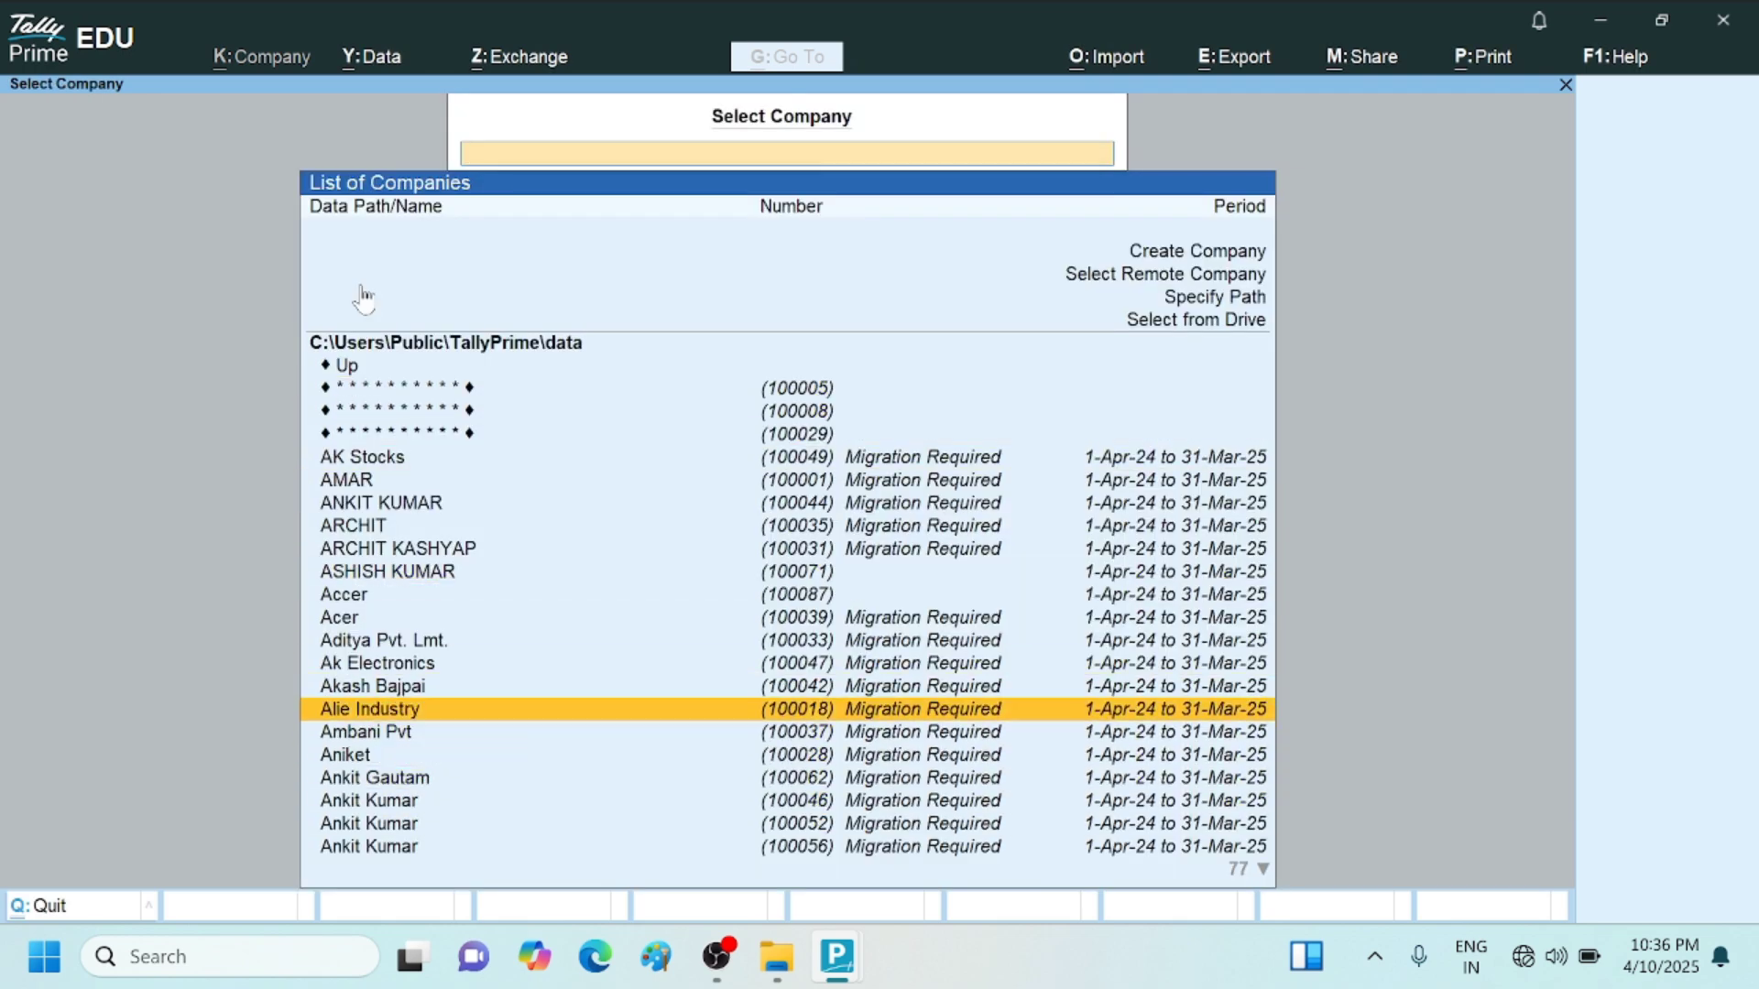
pyautogui.press('Up')
pyautogui.press('Down')
pyautogui.press('Return')
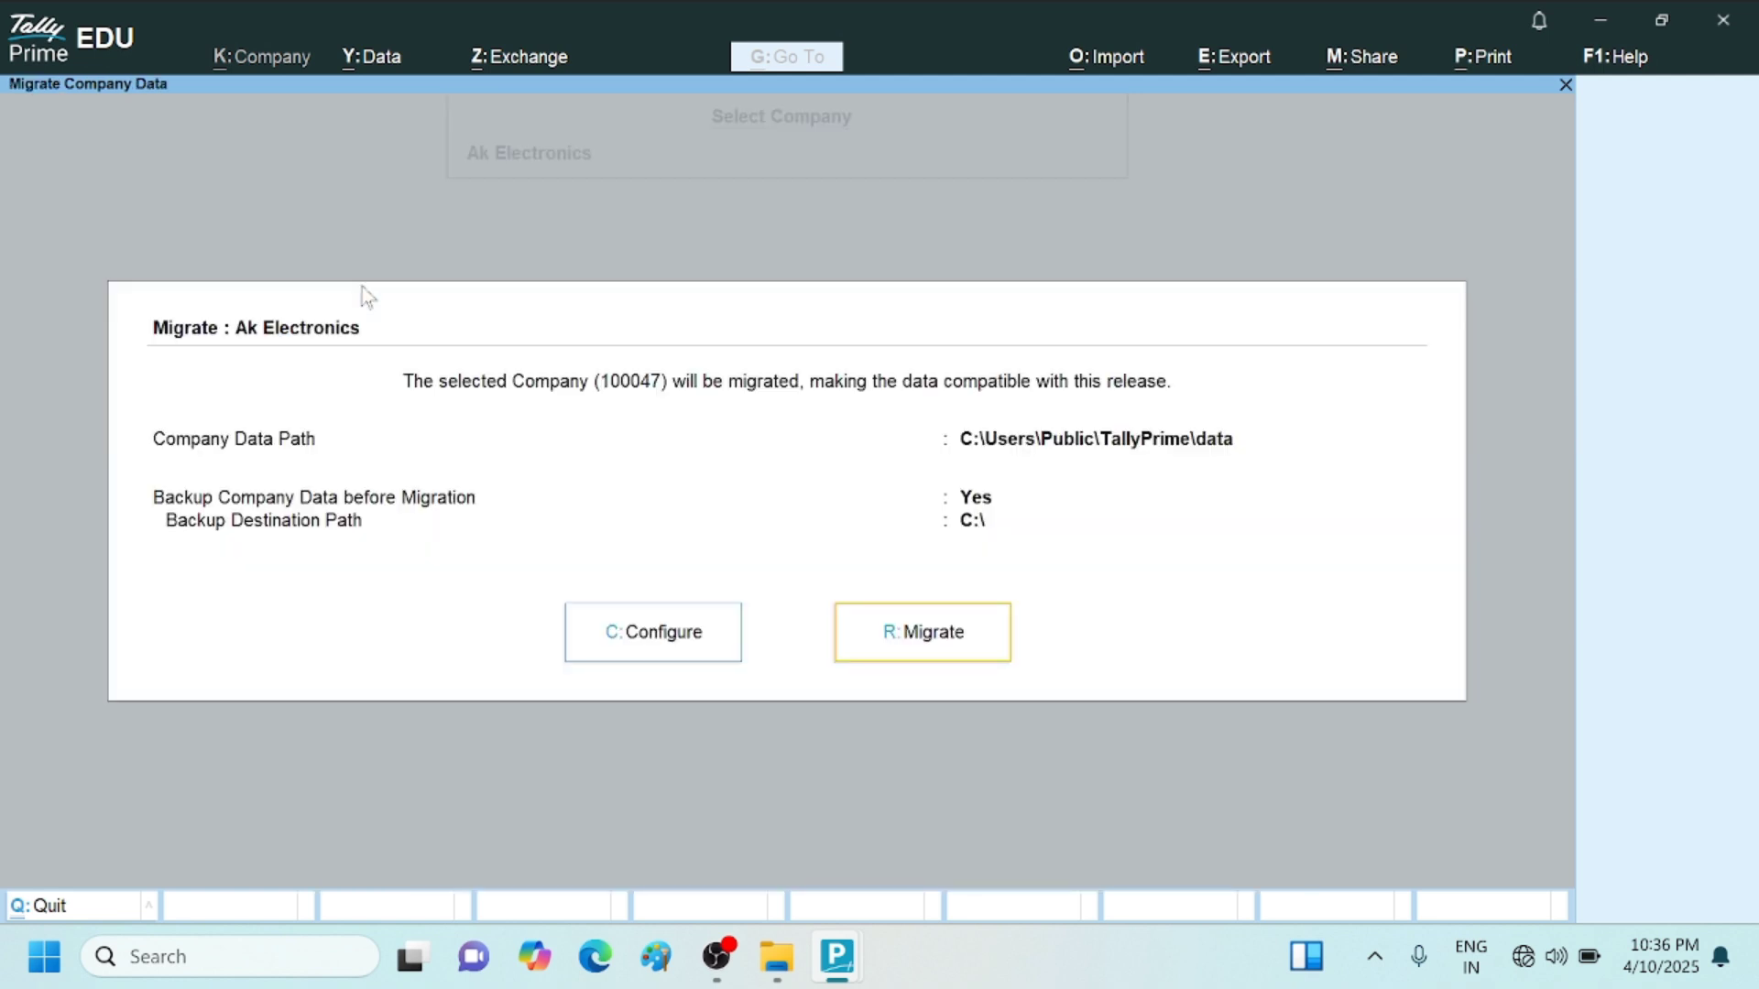
# Set Backup Company Data before Migration to No and migrate the Ak Electronics company
pyautogui.press('Return')
pyautogui.press('Escape')
pyautogui.press('Left')
pyautogui.press('Return')
pyautogui.press('Return')
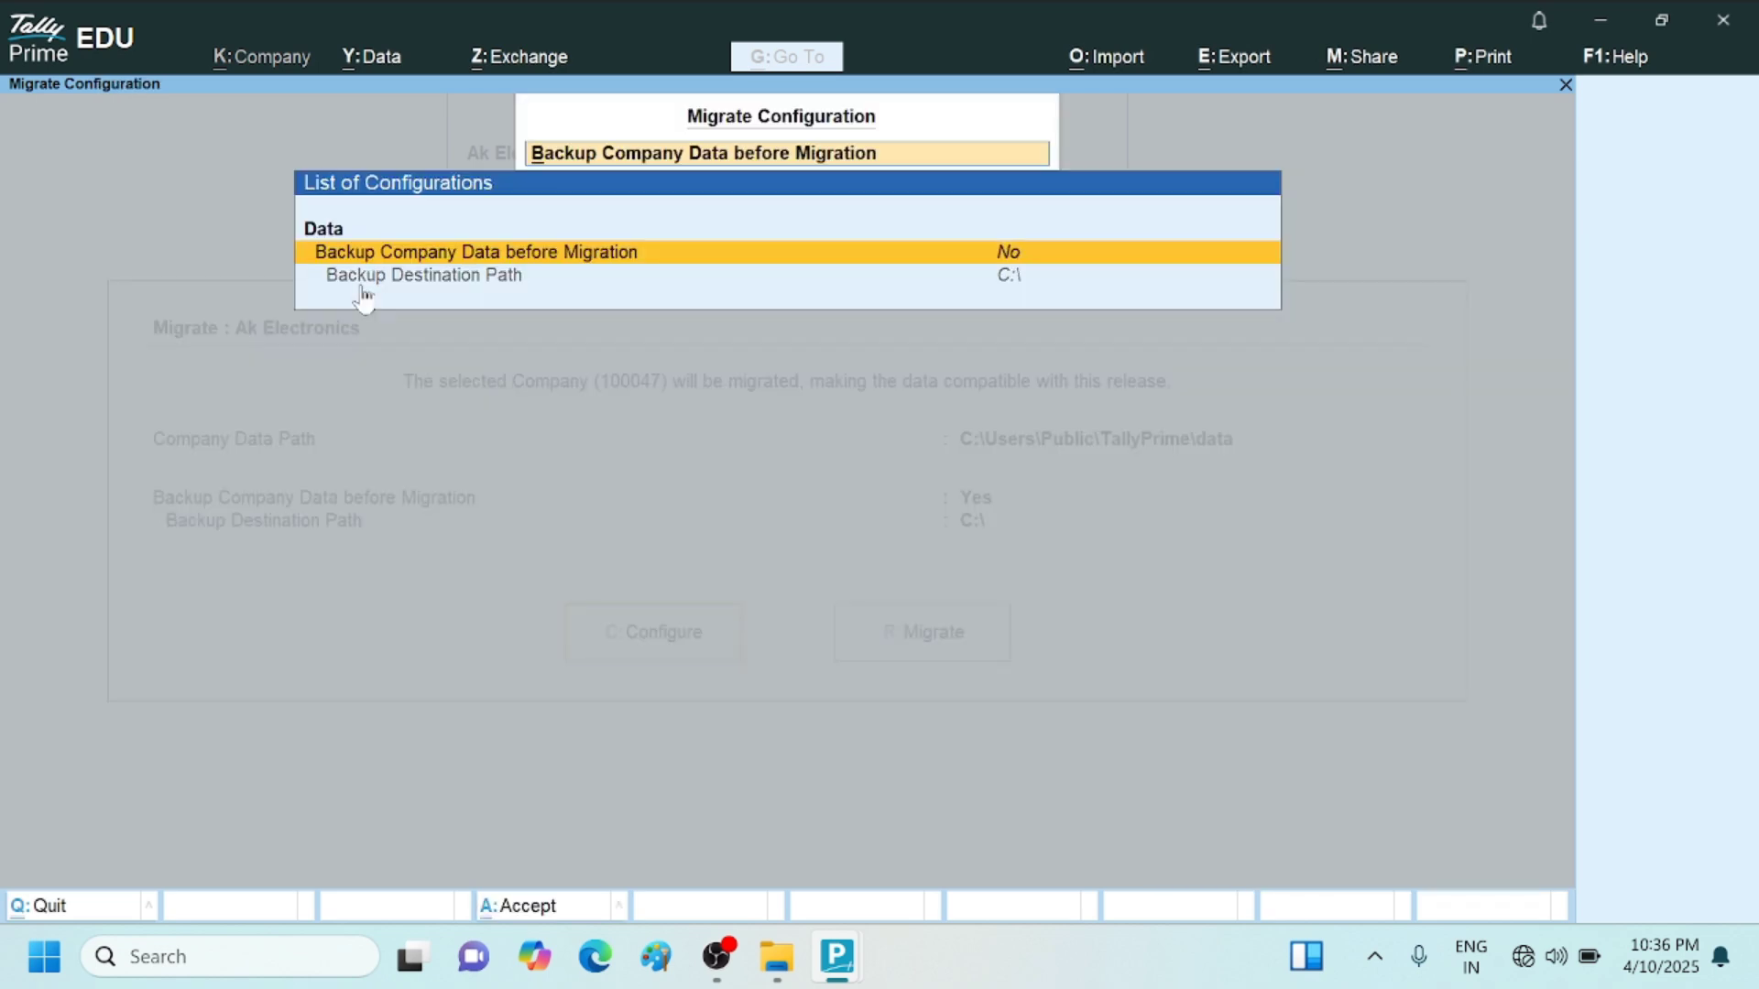
pyautogui.hotkey('ctrl', 'a')
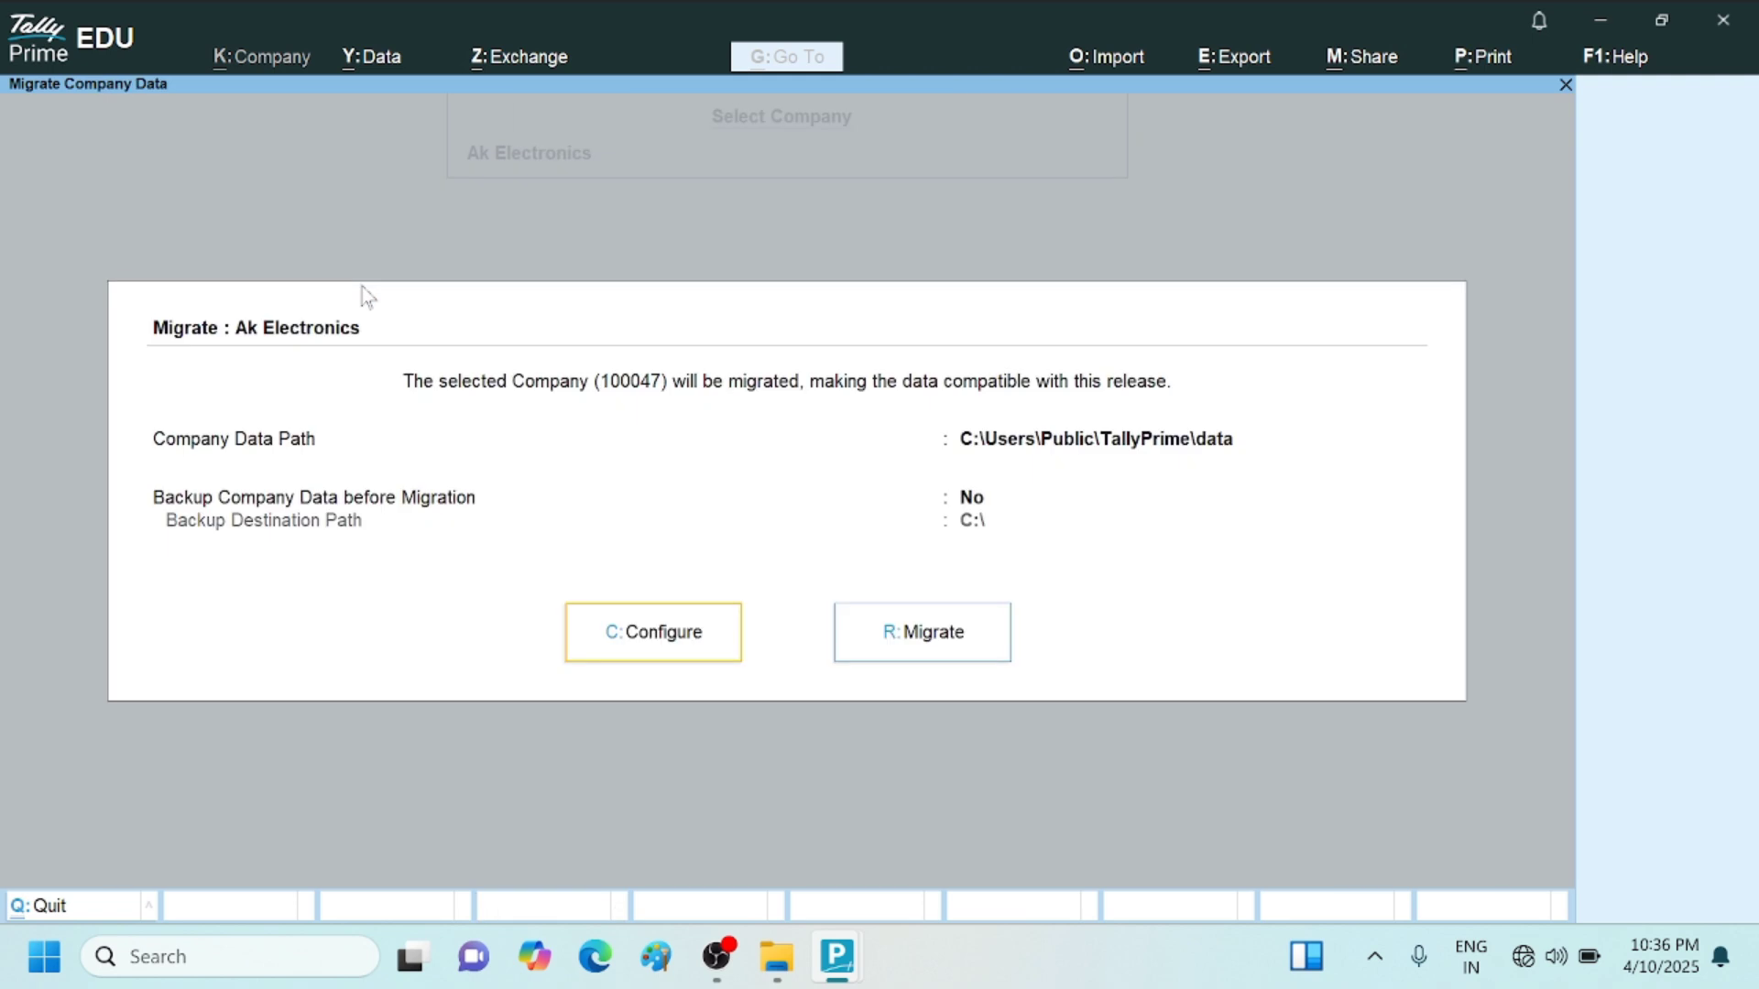
pyautogui.press('Right')
pyautogui.press('Return')
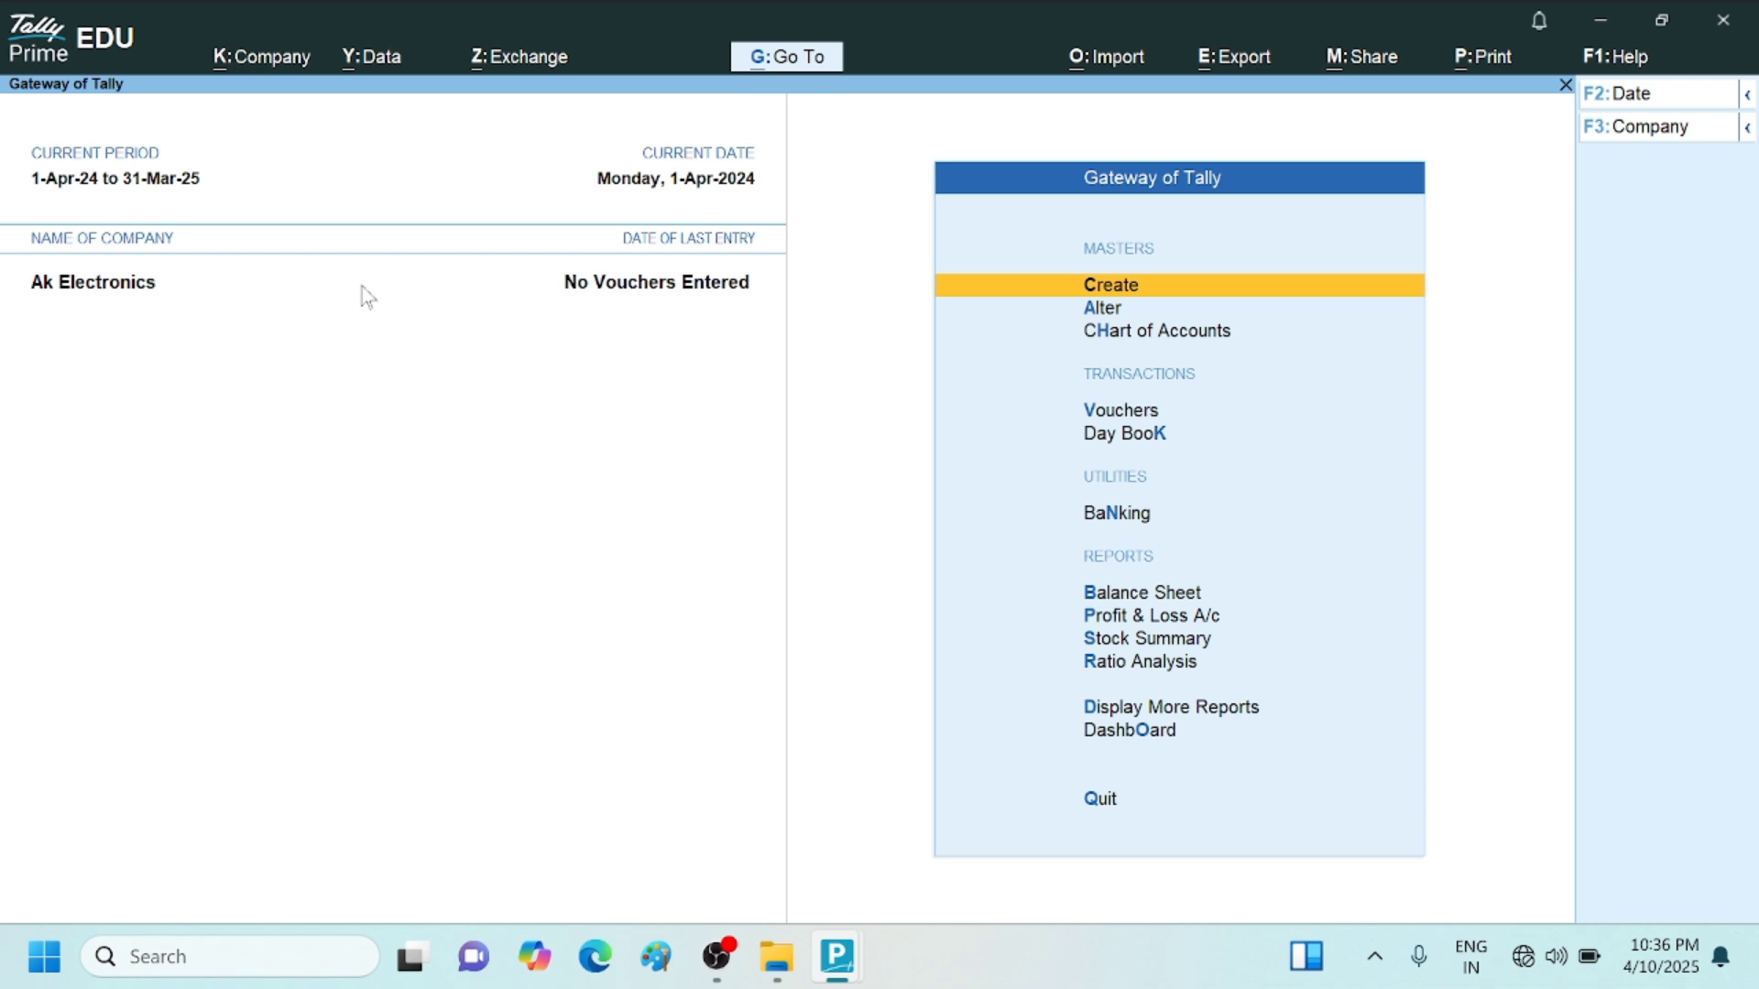
# Start a new stock group, name it Laptop without an alias and place it under Primary
pyautogui.press('Return')
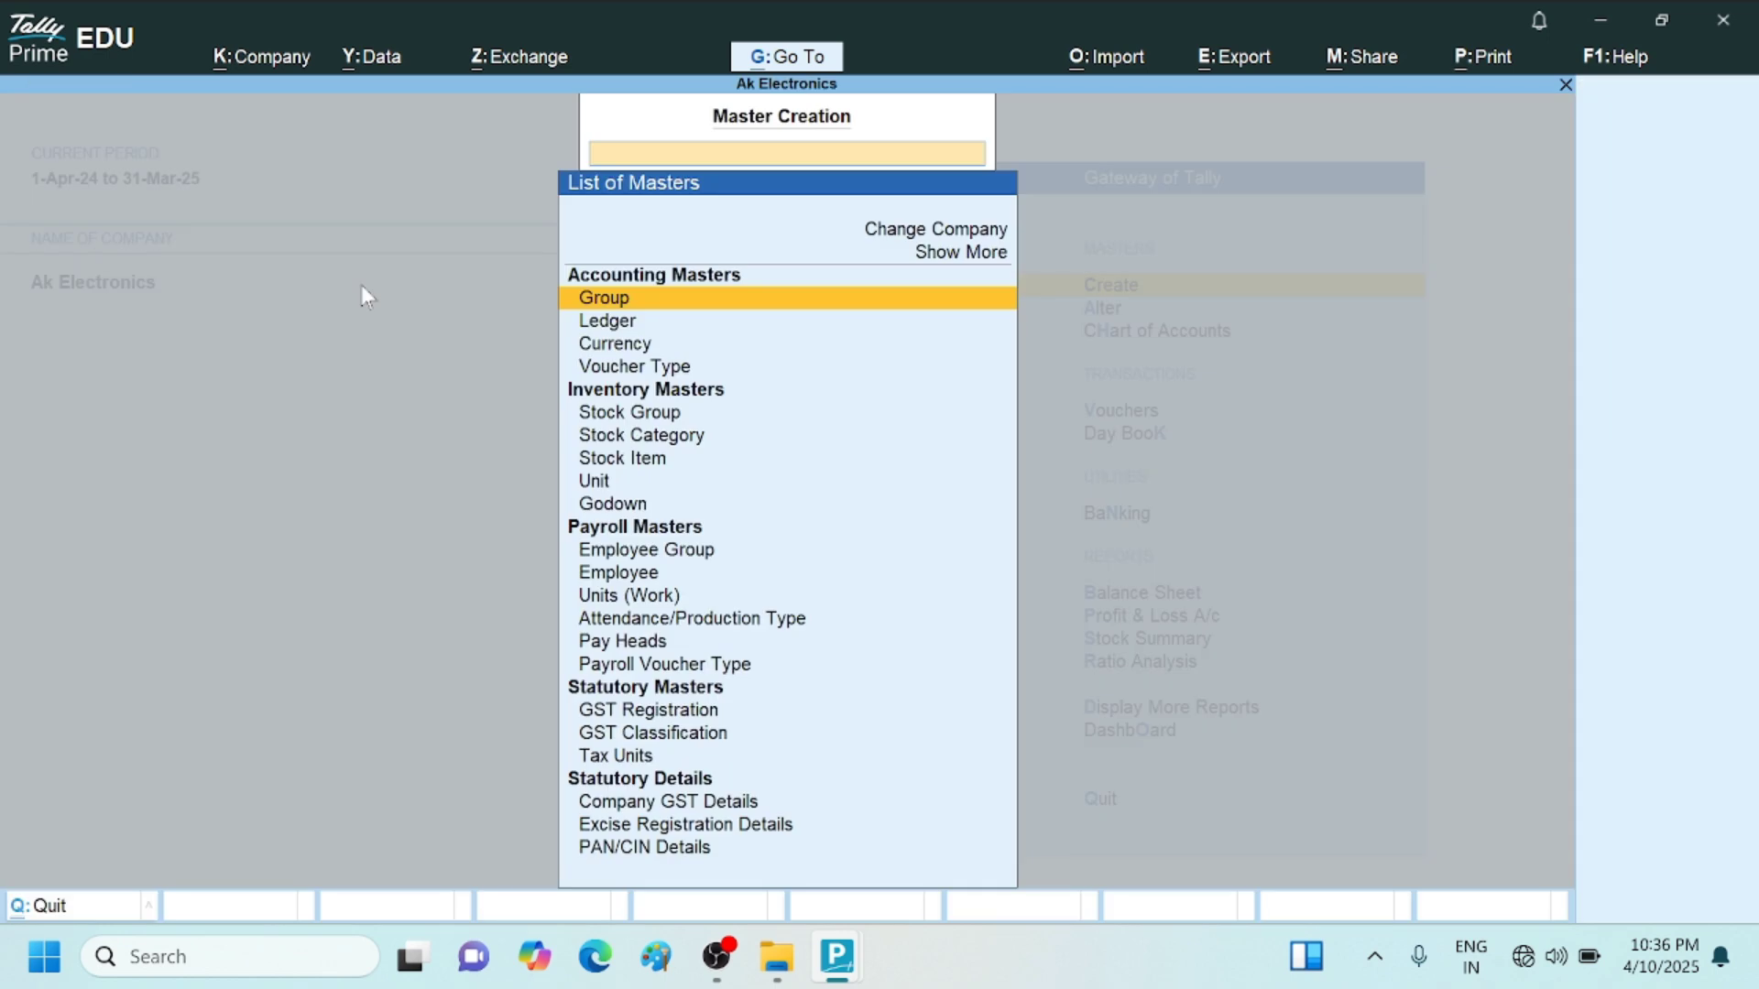
pyautogui.press('Down')
pyautogui.press('Down')
pyautogui.press('Down')
pyautogui.press('Down')
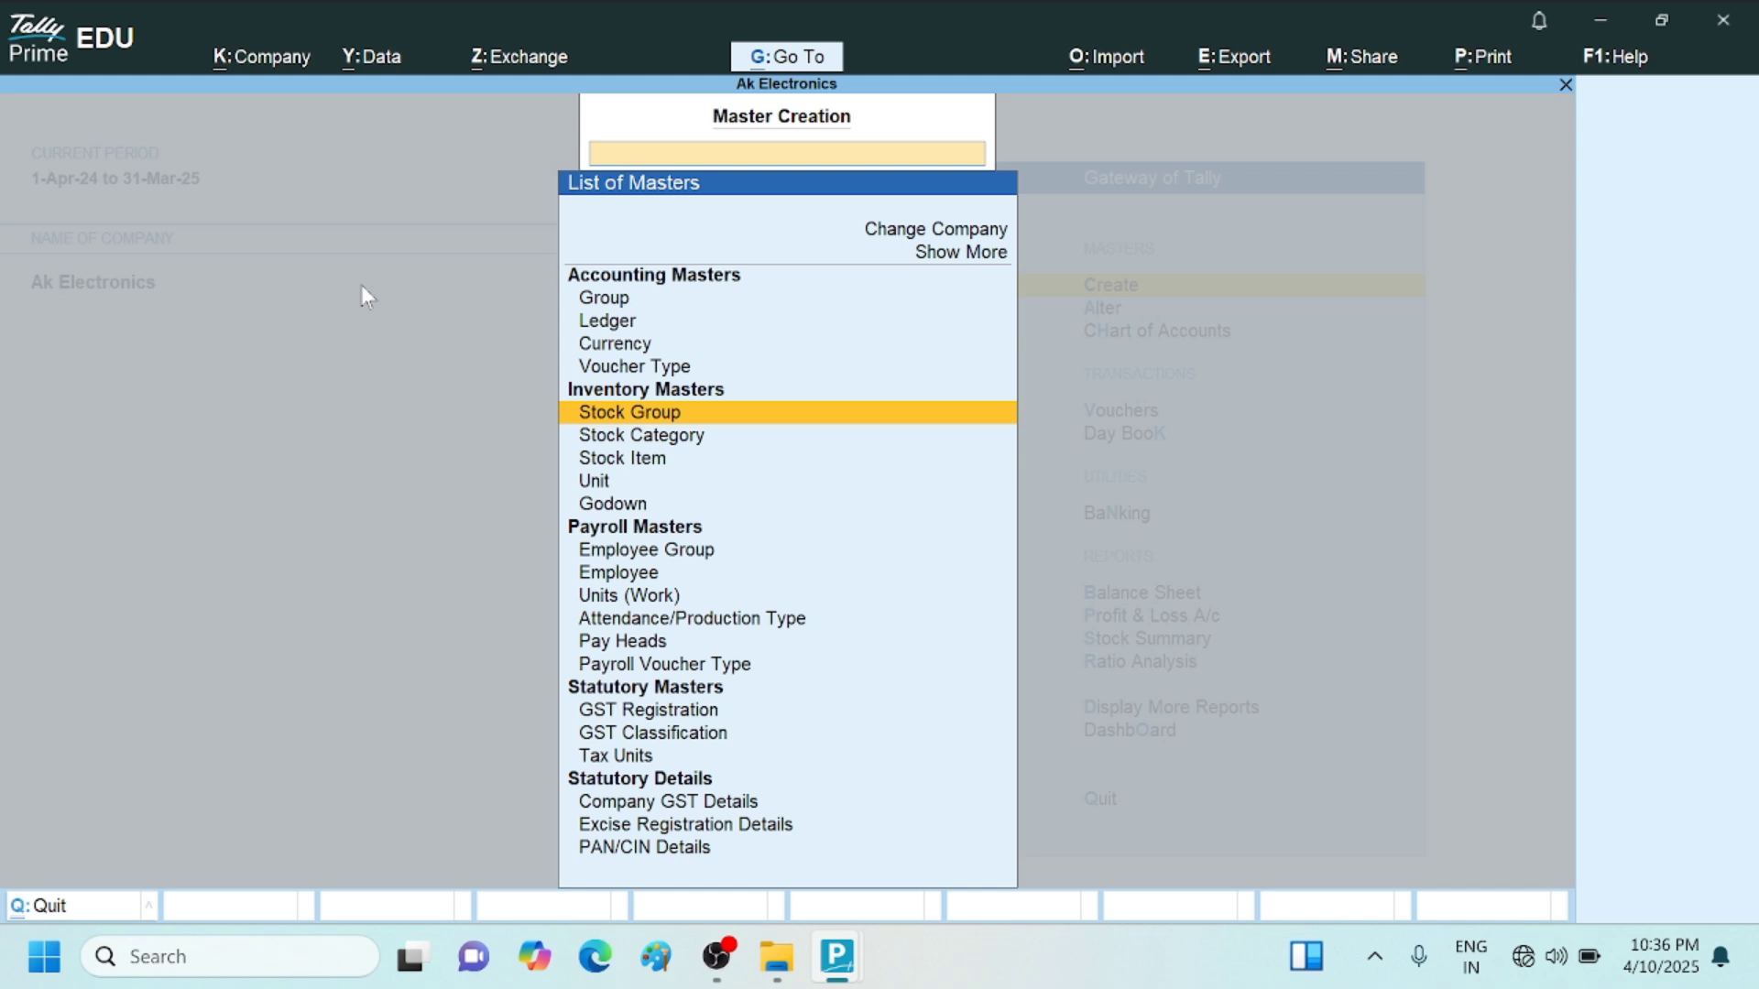
pyautogui.press('Return')
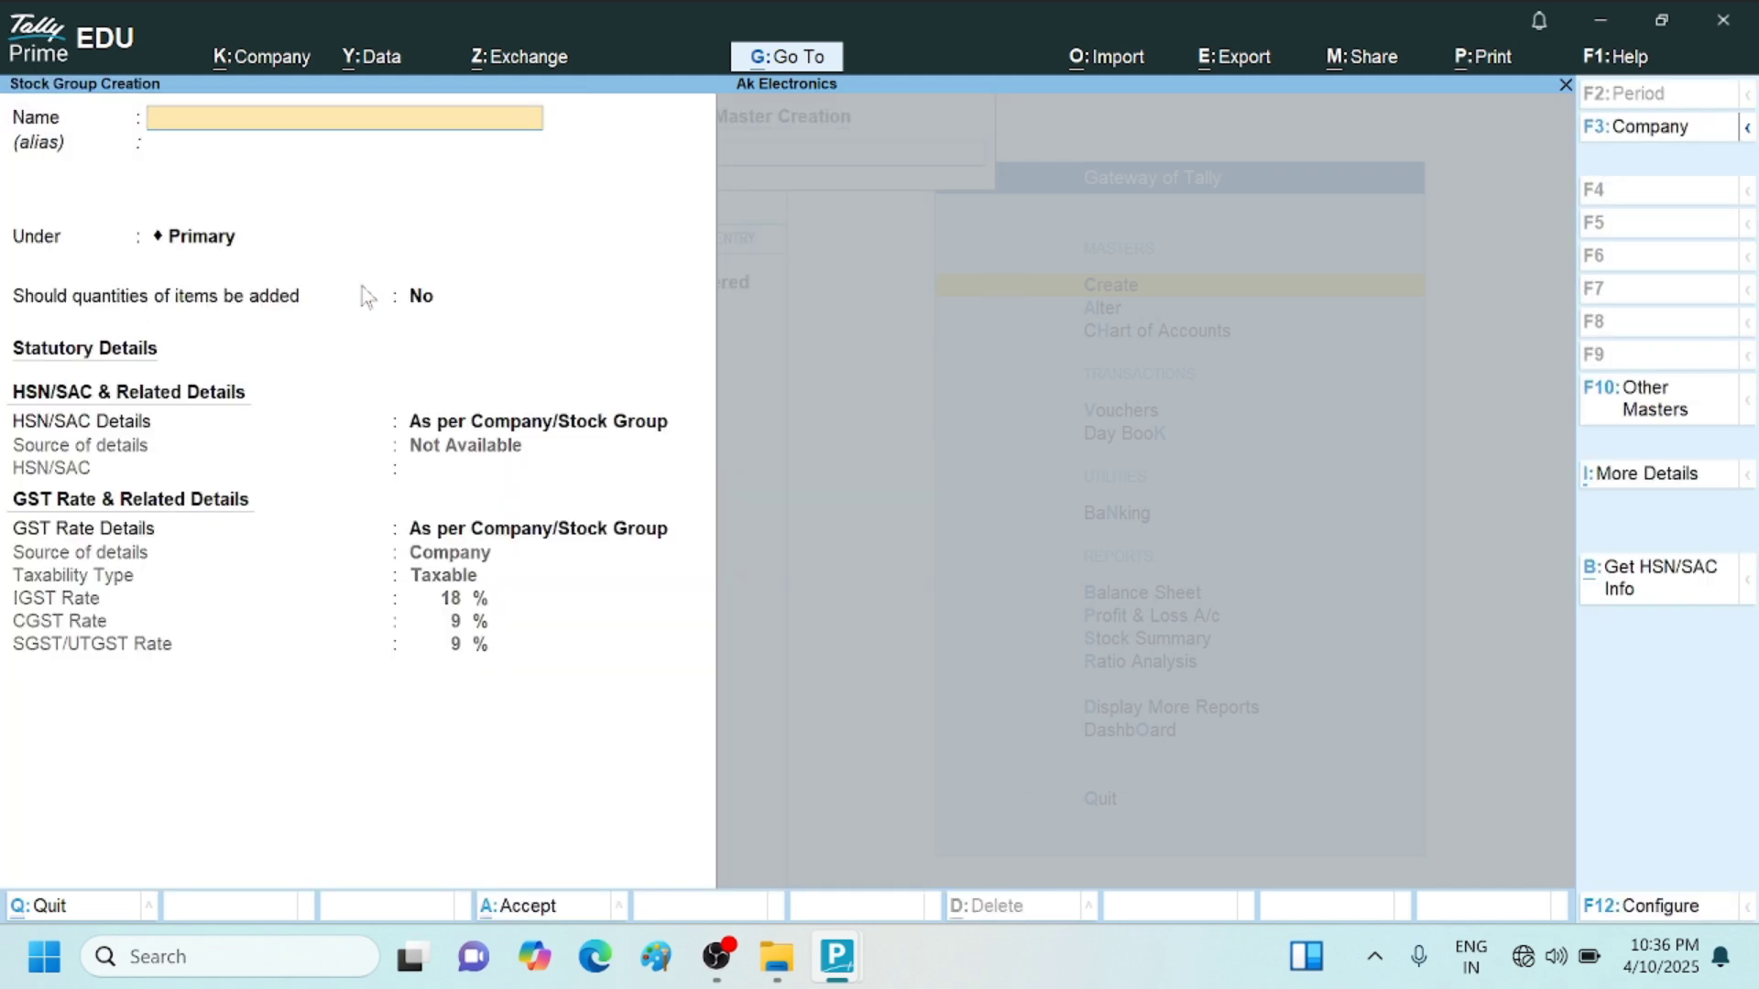
pyautogui.write('Laptop')
pyautogui.press('Return')
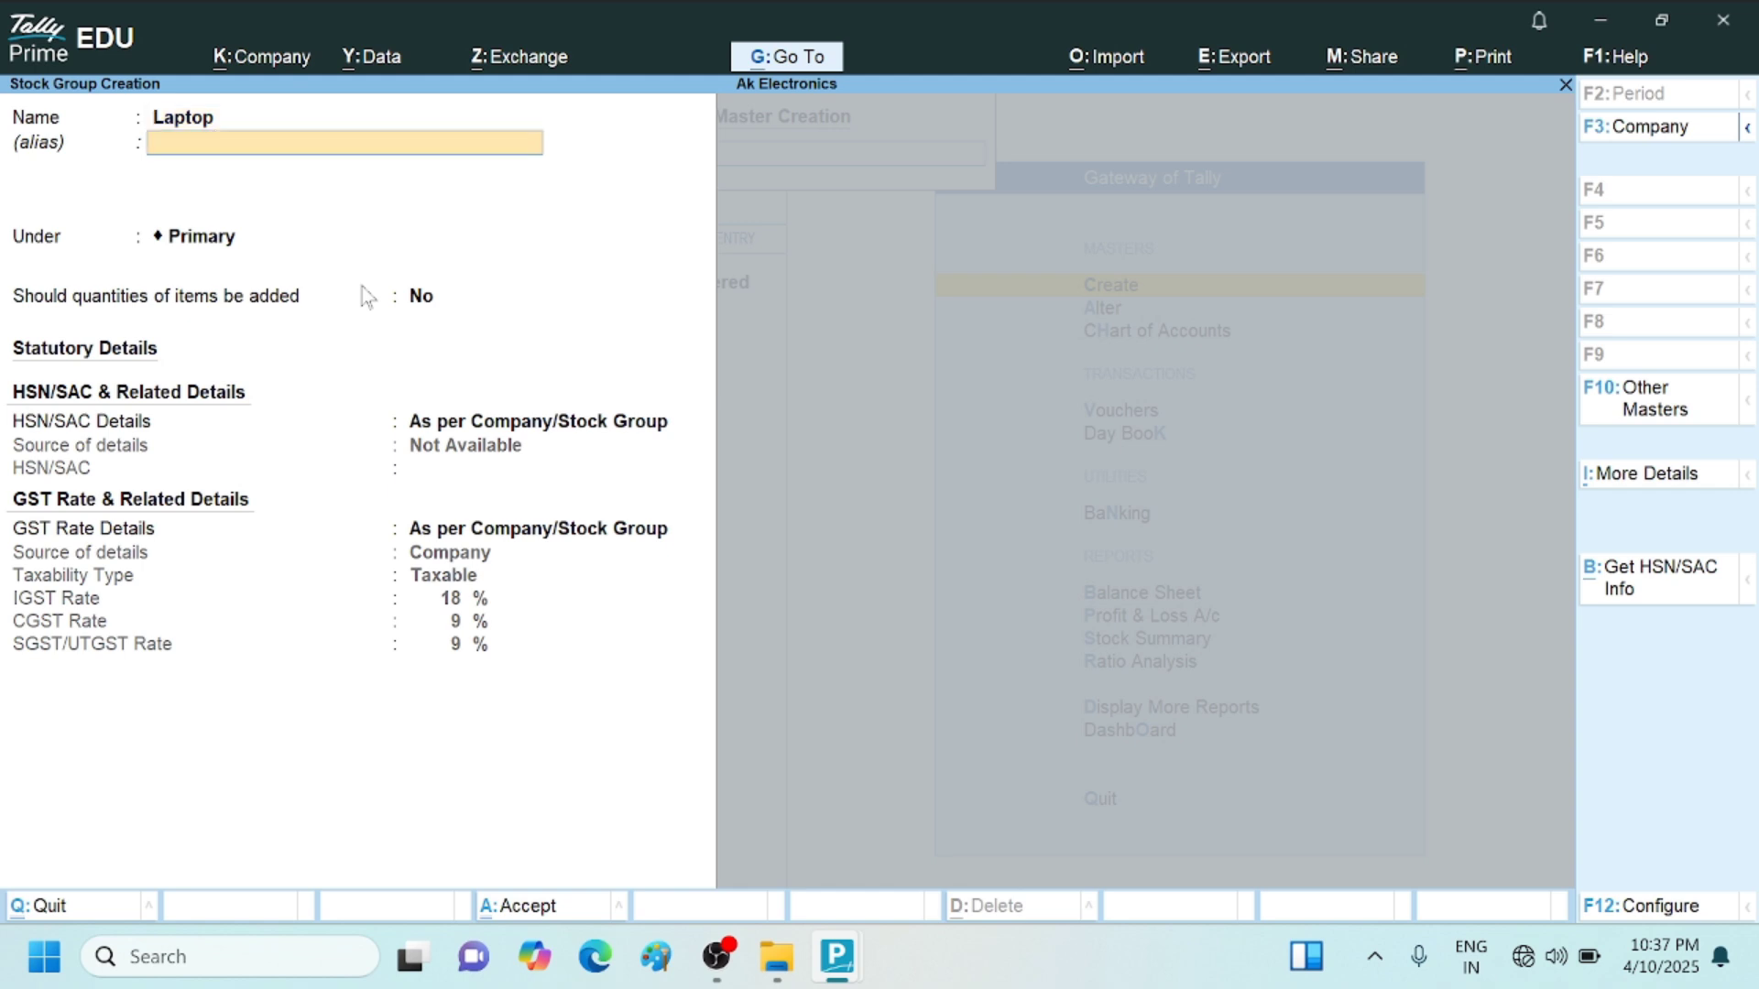
pyautogui.press('Return')
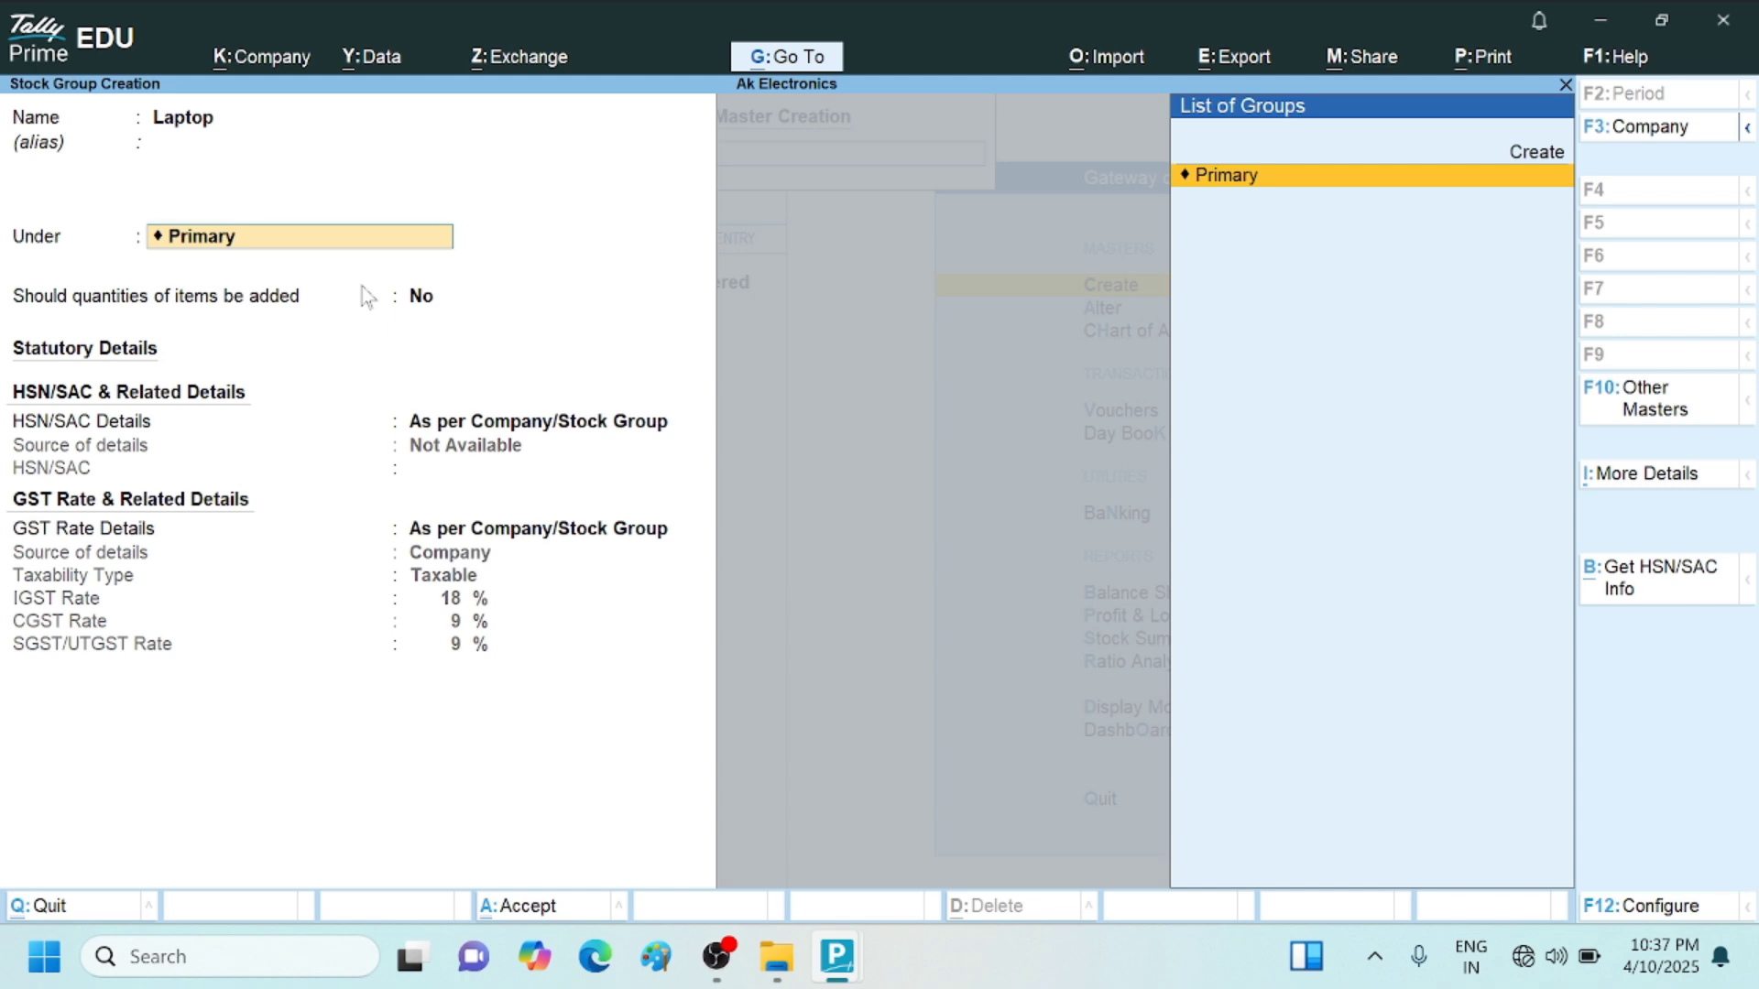
pyautogui.press('Return')
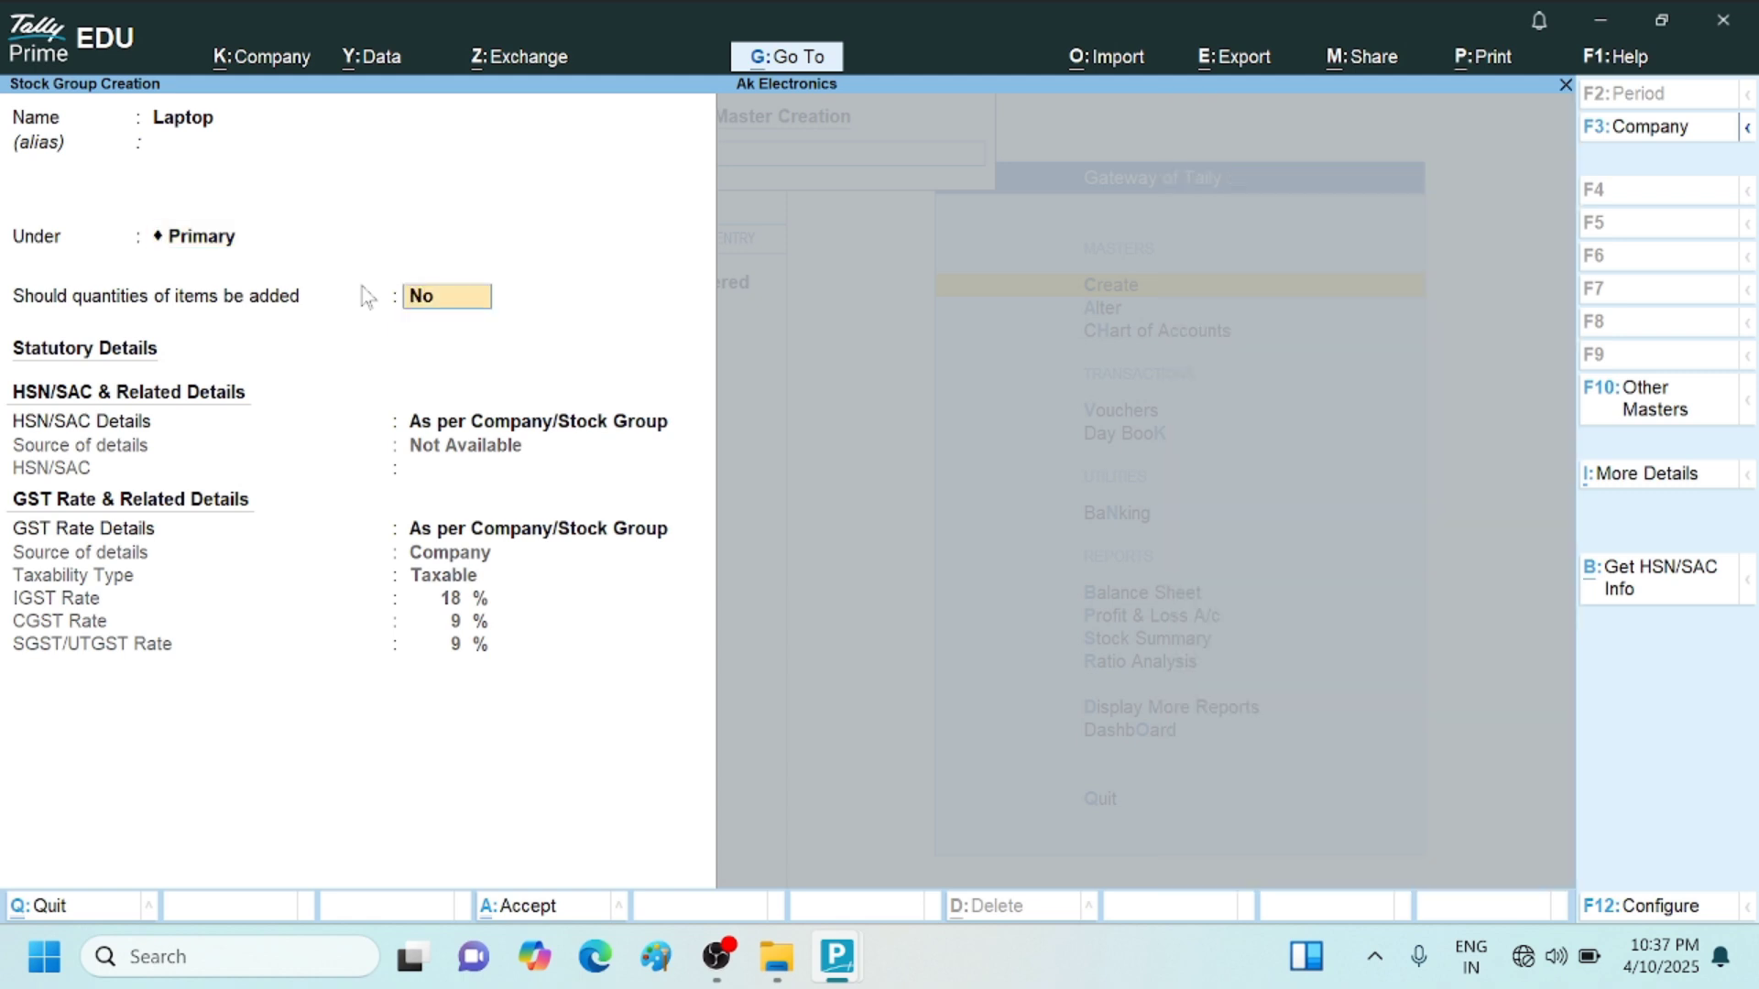
# Set the Laptop group's "Should quantities of items be added" option to Yes, keep the default statutory details and save the group
pyautogui.write('y')
pyautogui.press('Return')
pyautogui.press('Return')
pyautogui.press('Return')
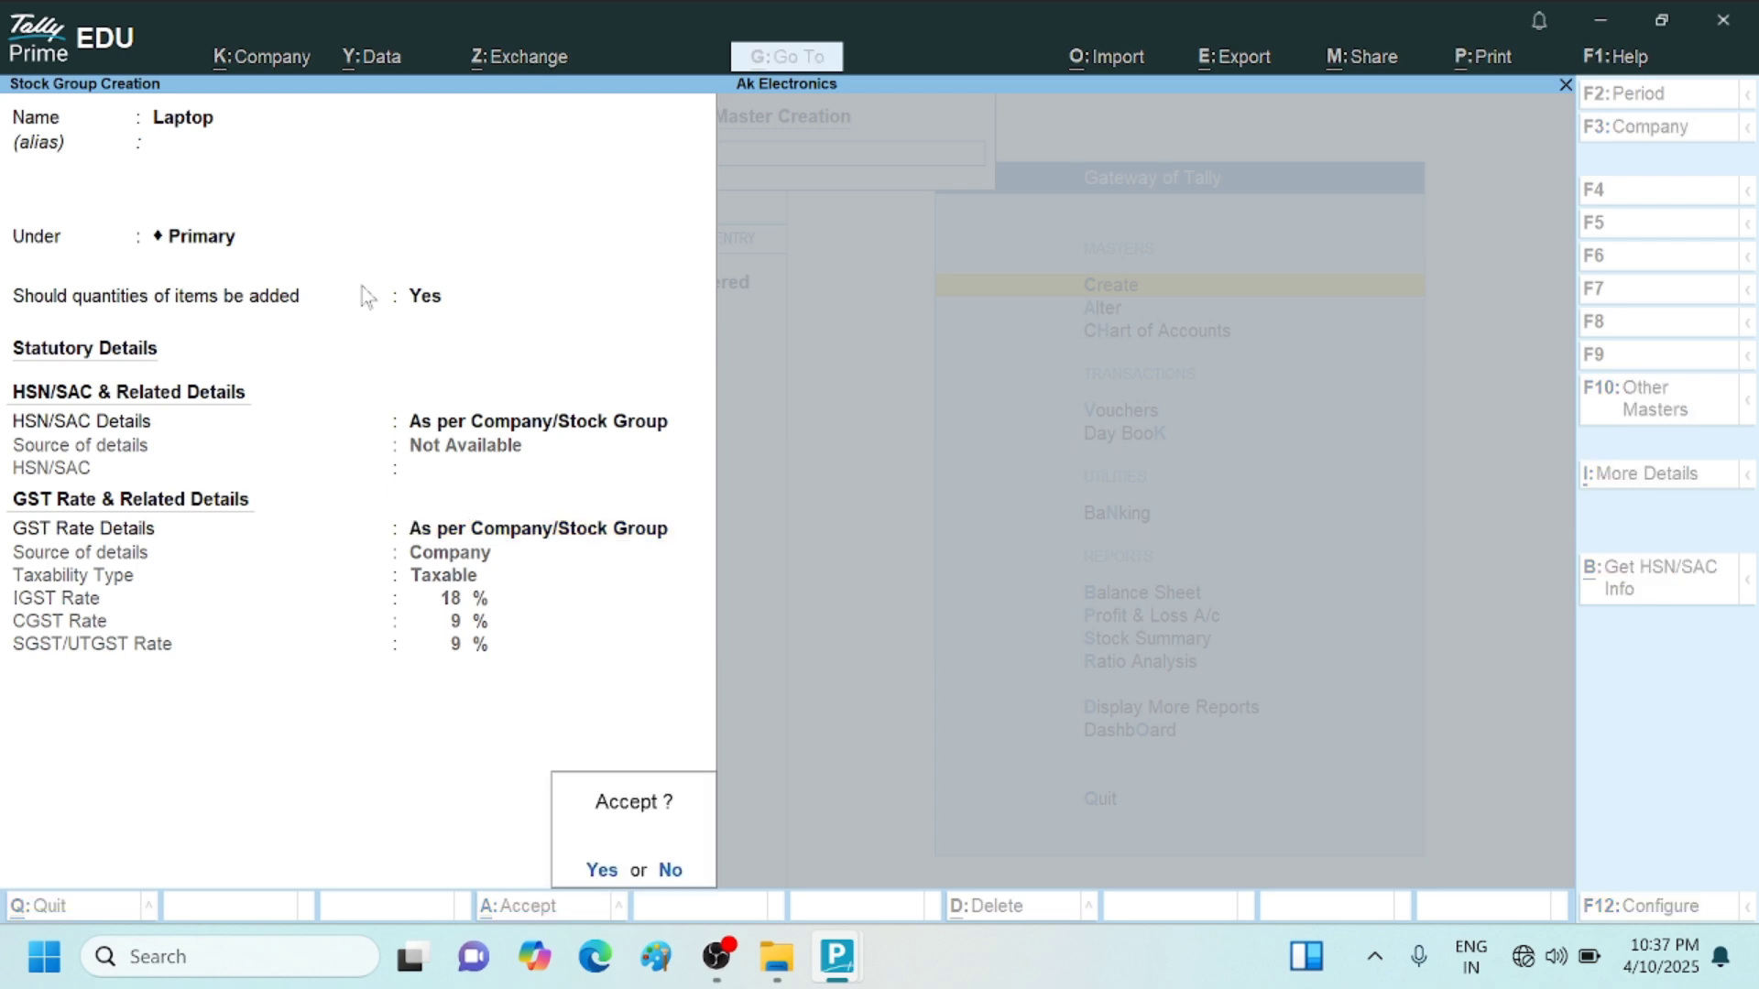
pyautogui.press('Return')
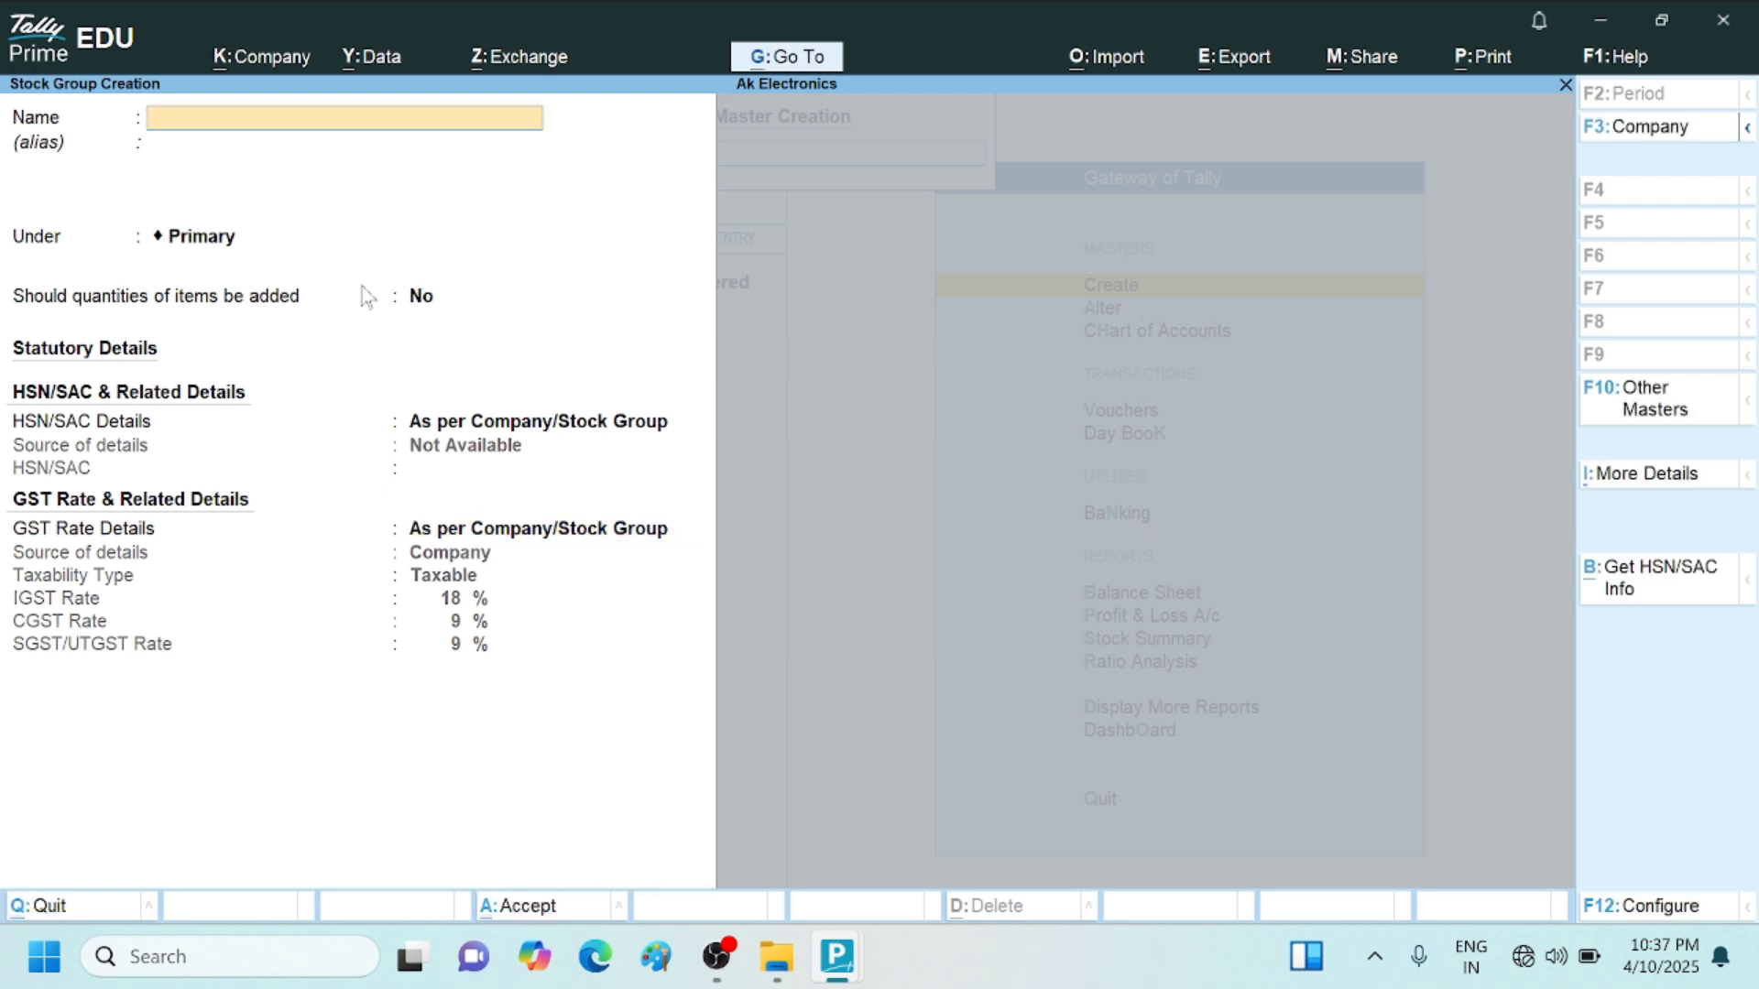
pyautogui.press('Escape')
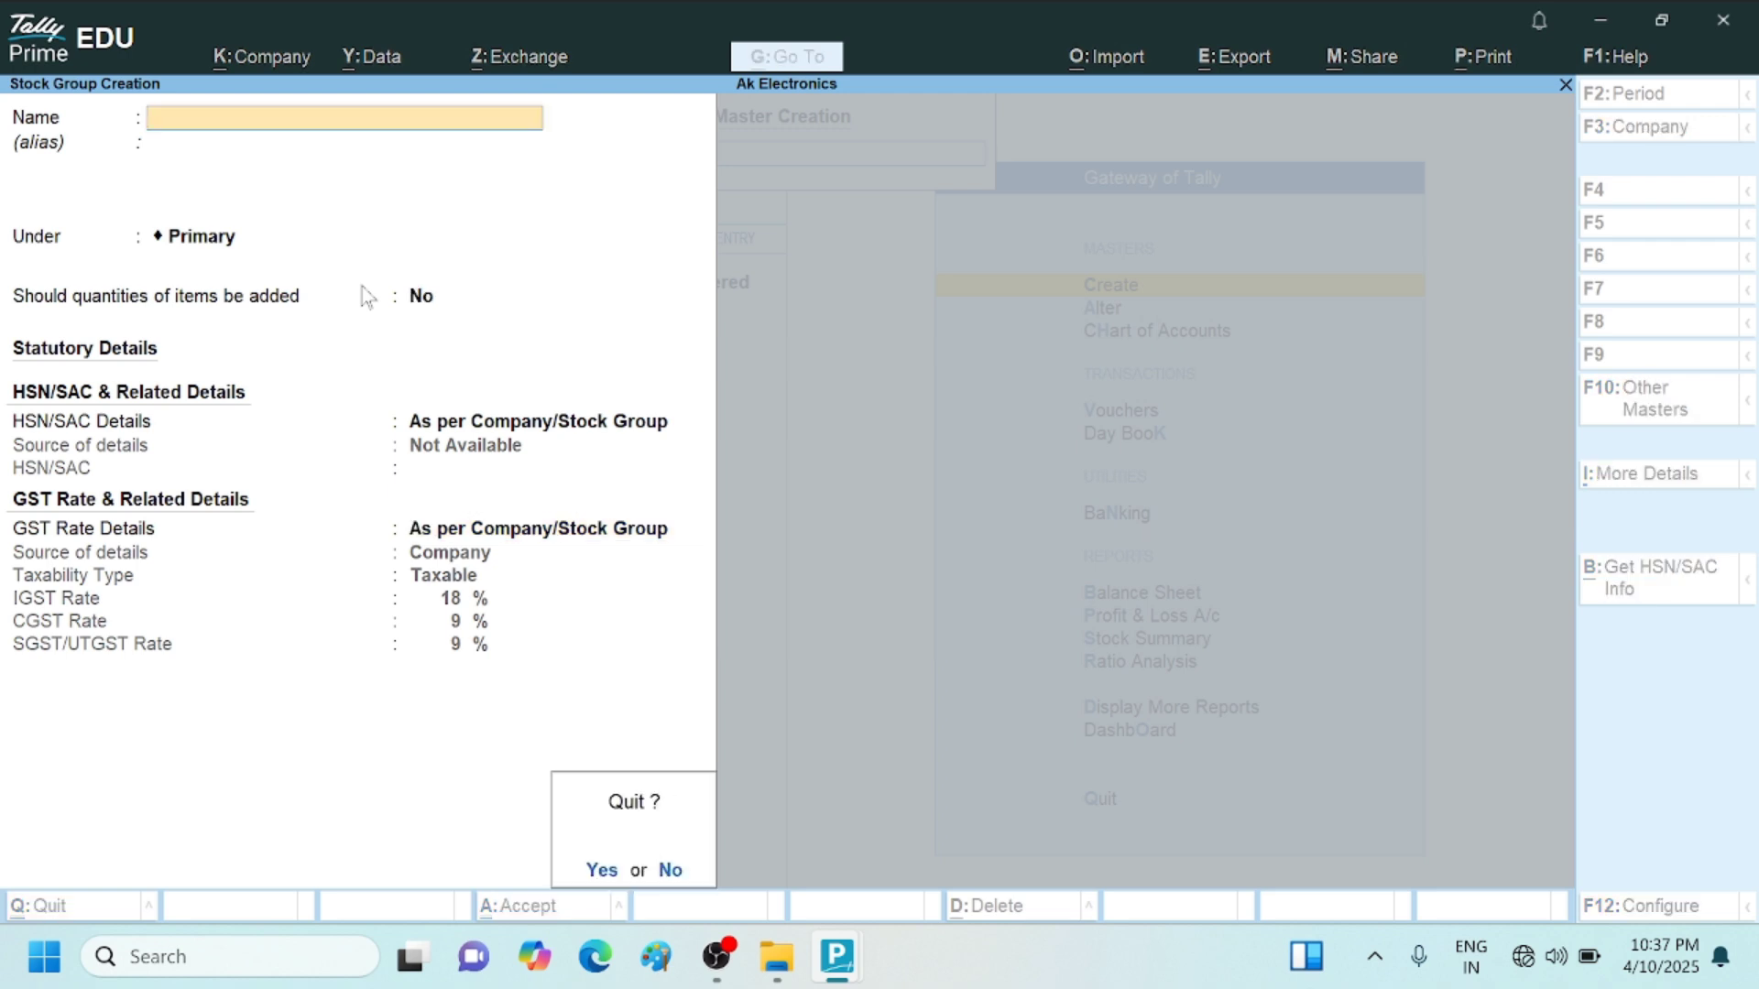
pyautogui.press('y')
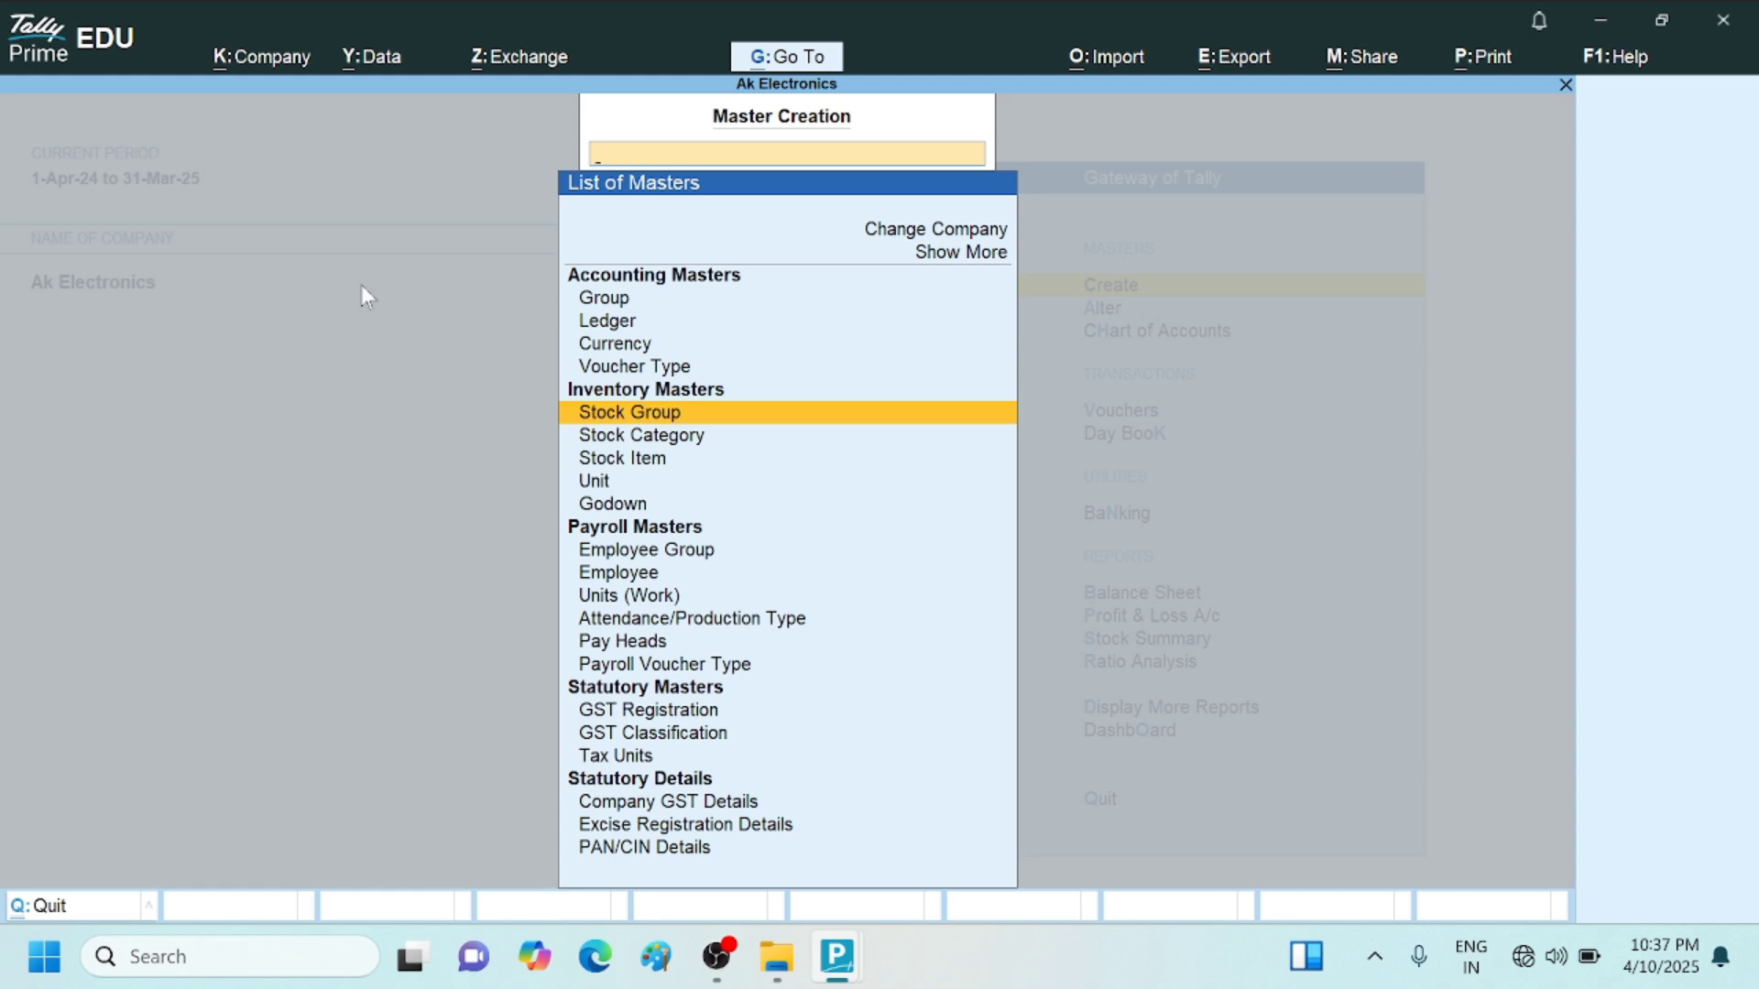
# Create a stock group named WM under Primary with item quantities added set to Yes and the default HSN/SAC and GST details
pyautogui.press('Return')
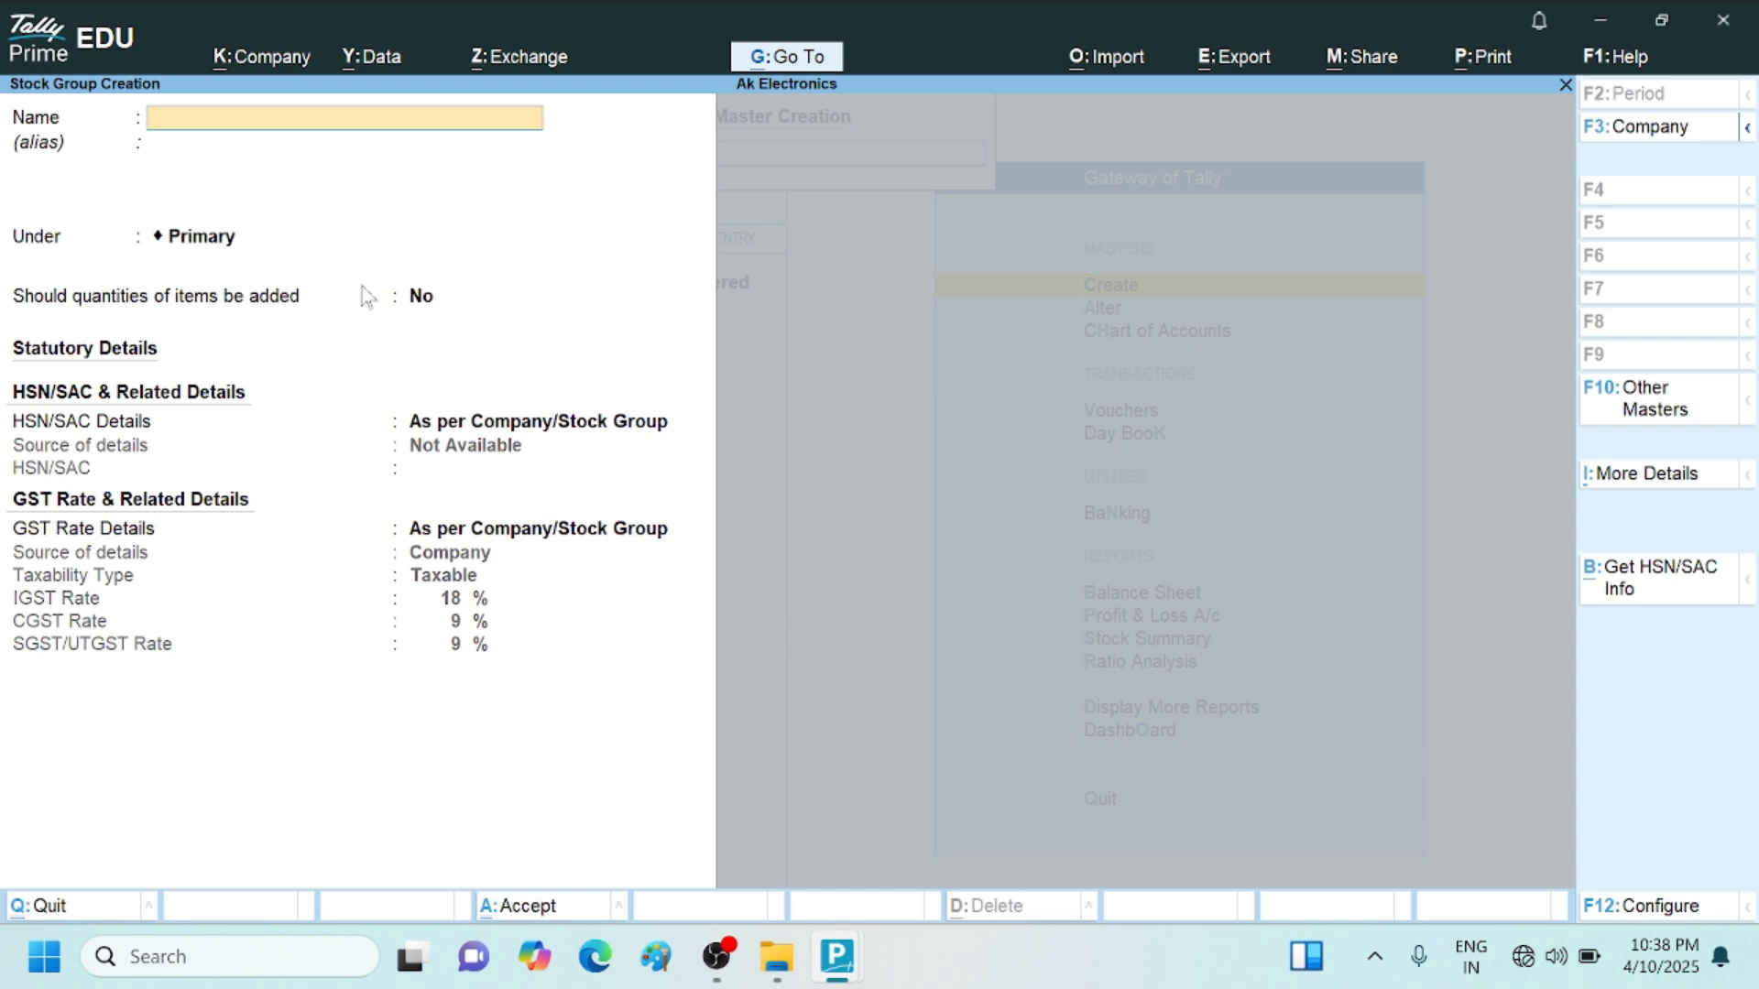
pyautogui.write('Wm')
pyautogui.press('BackSpace')
pyautogui.write('M')
pyautogui.press('Return')
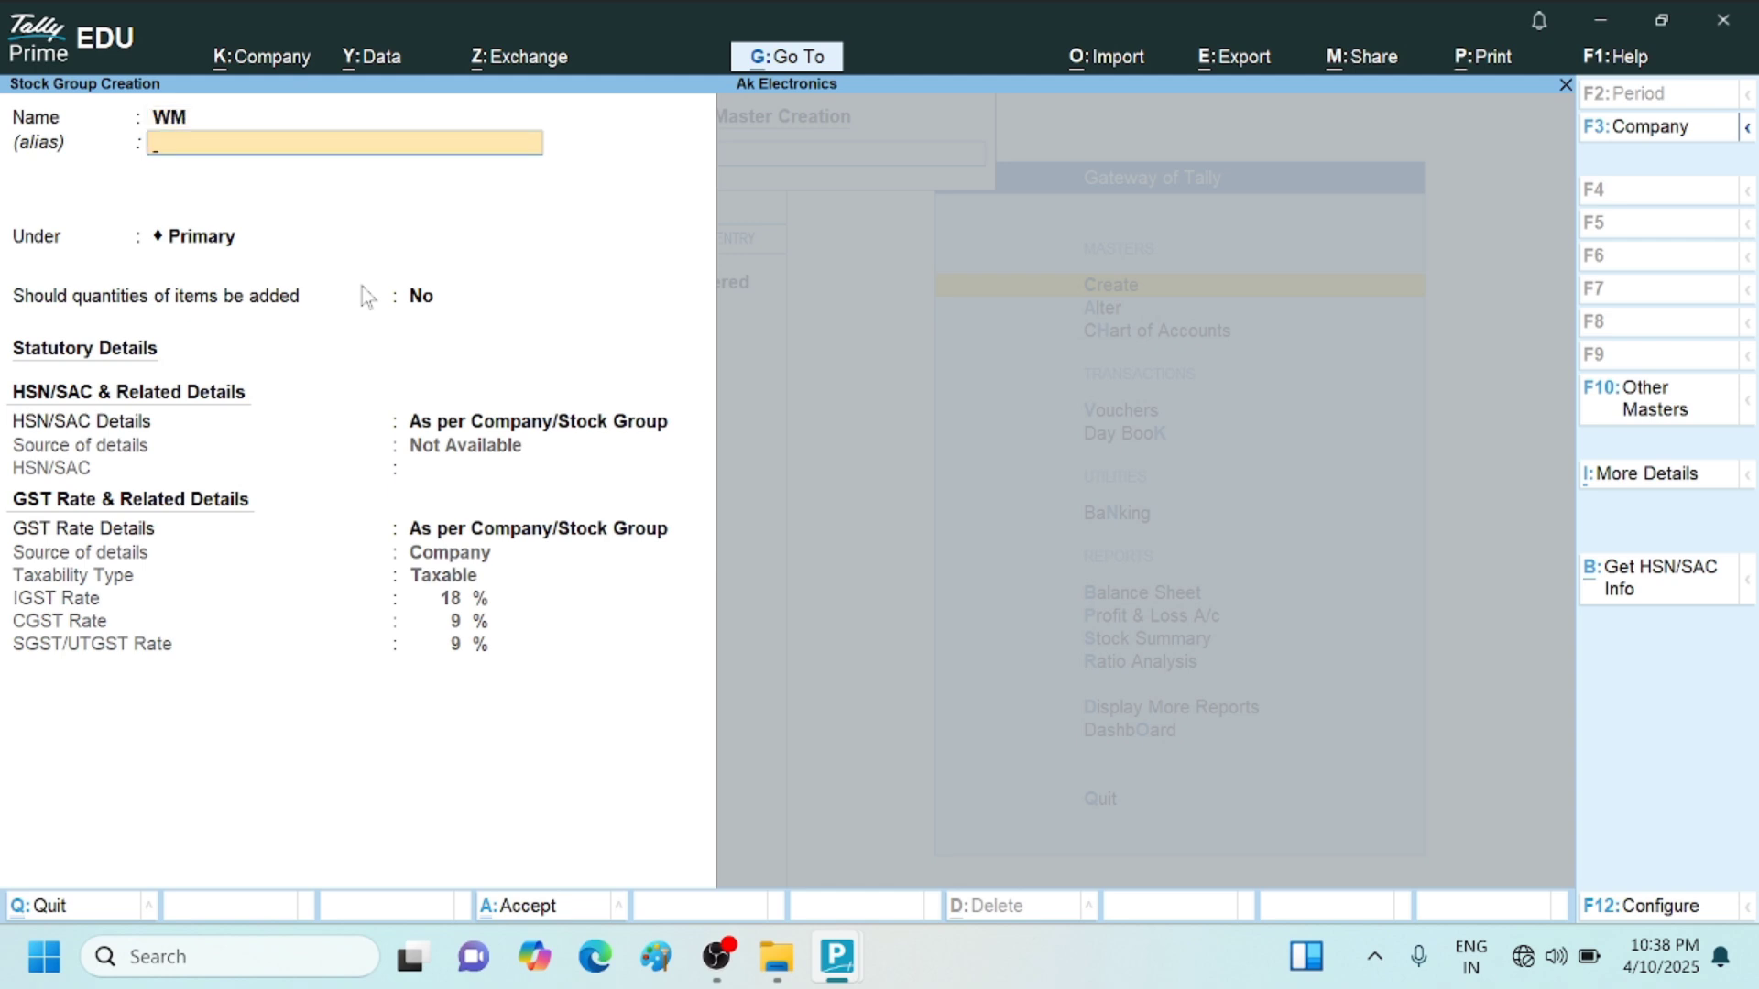
pyautogui.press('Return')
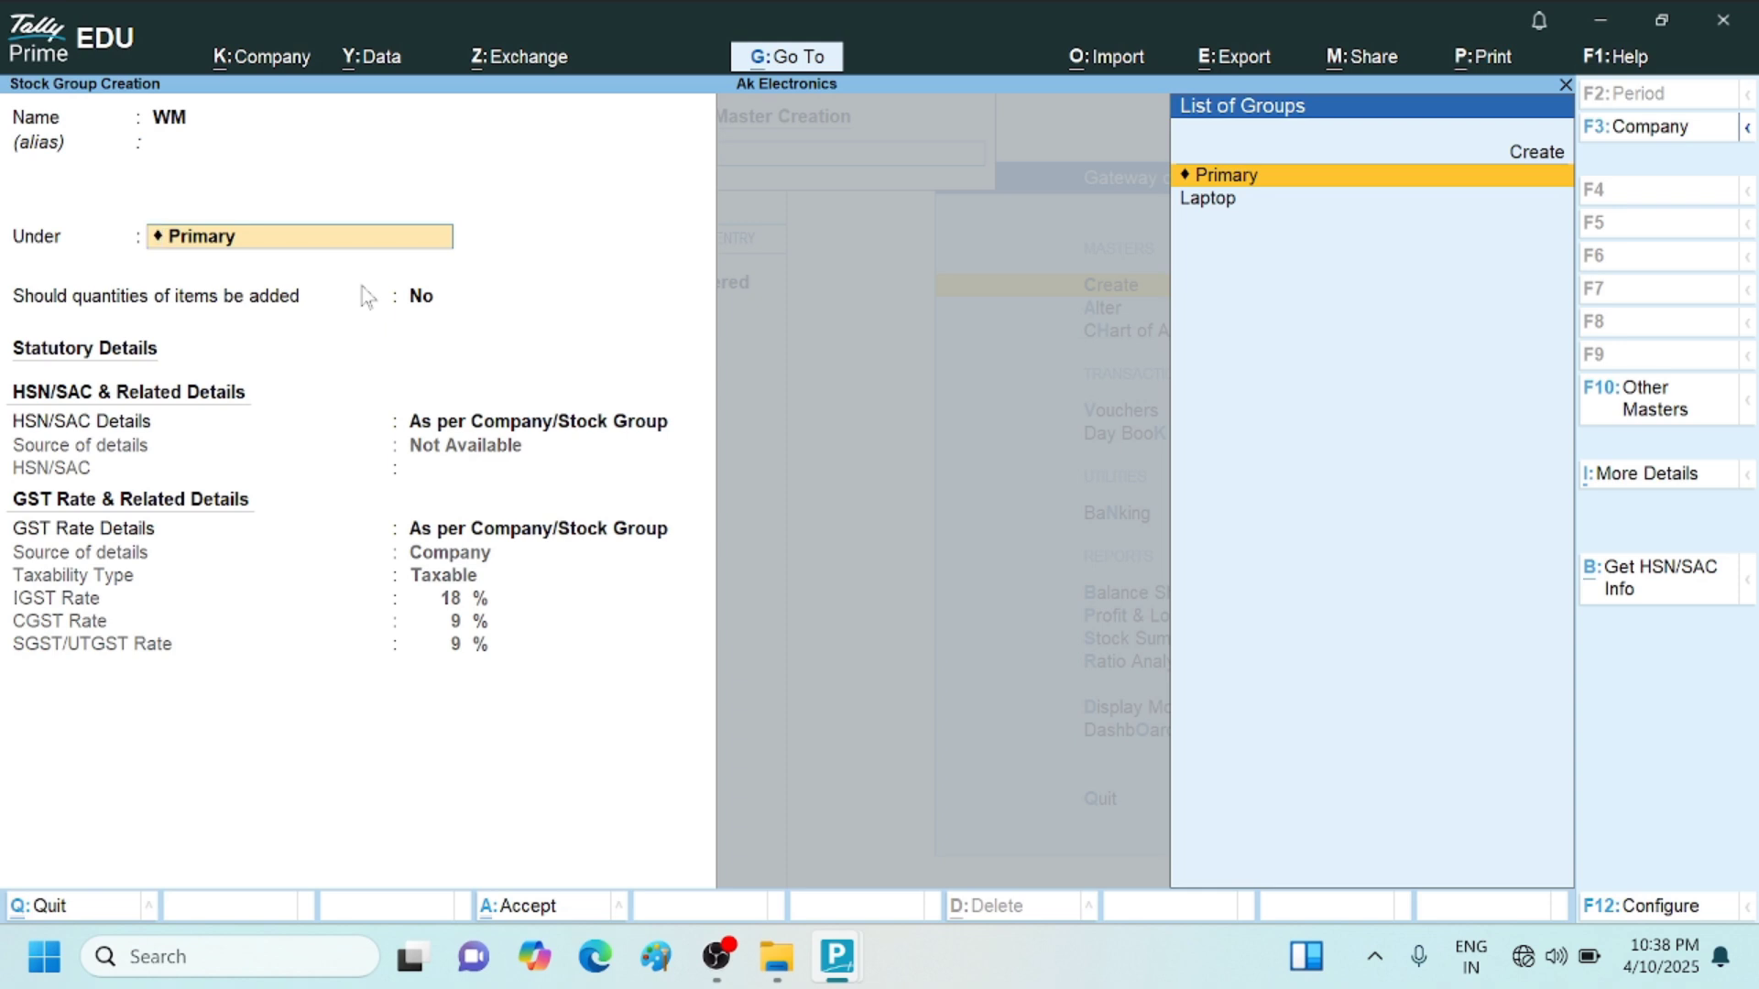
pyautogui.press('Return')
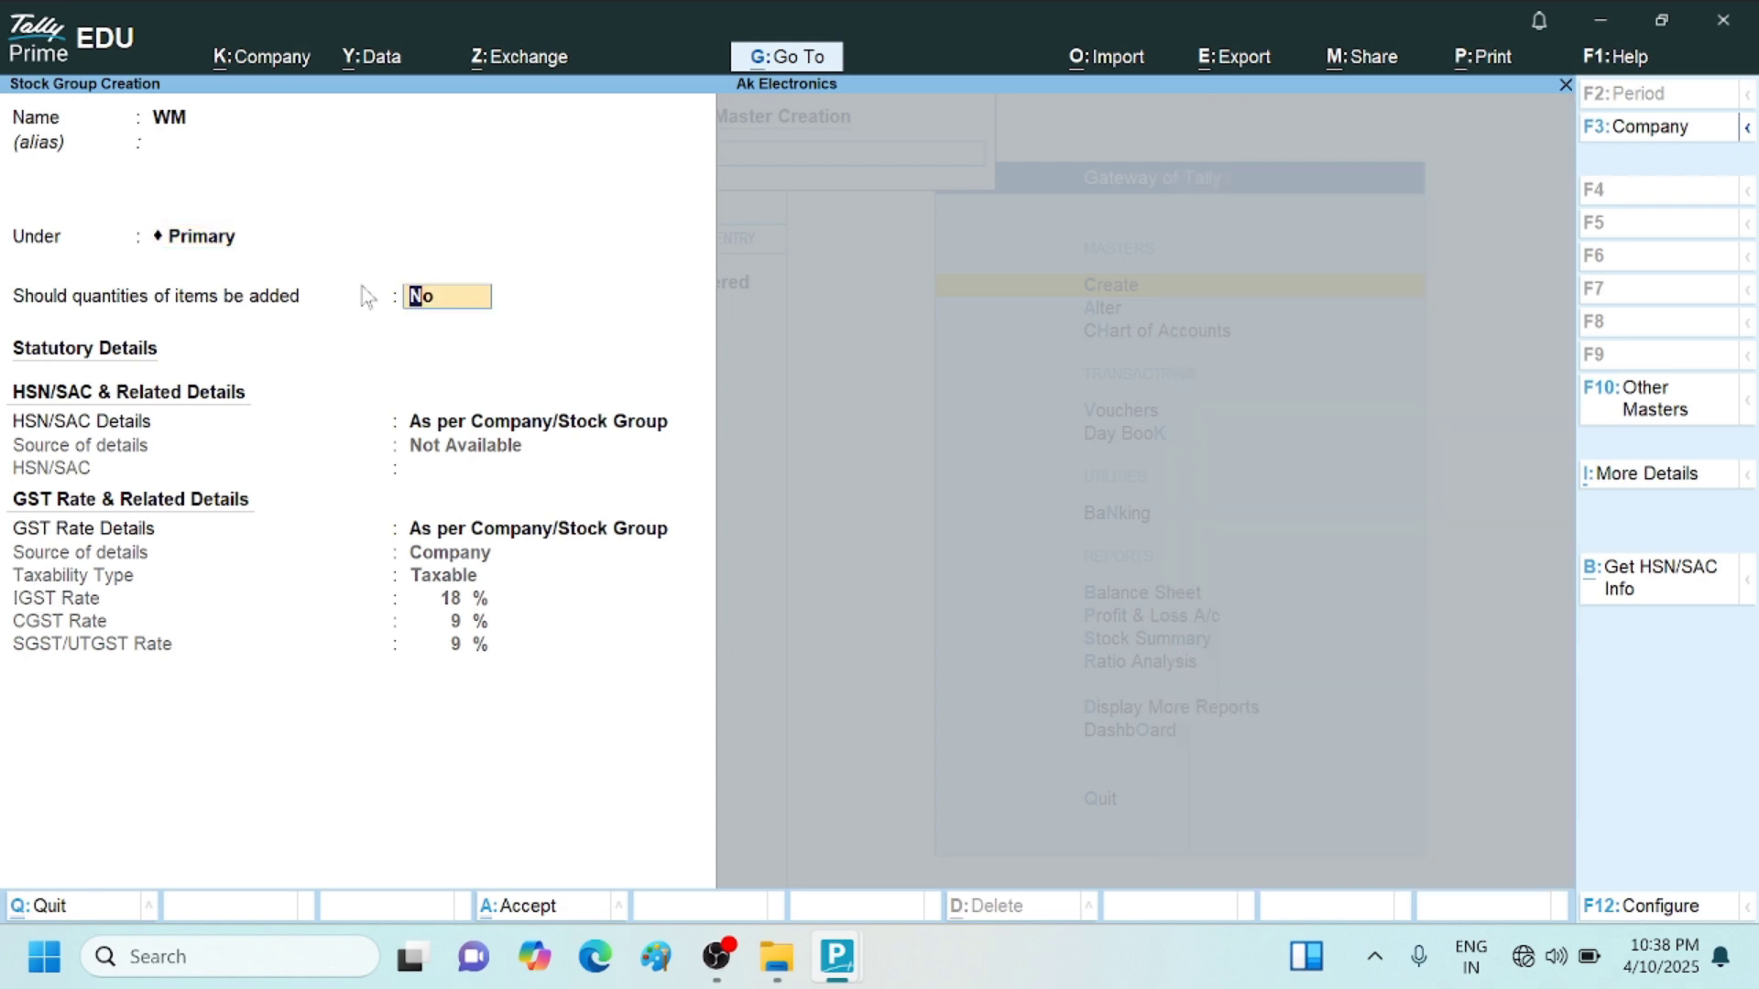
pyautogui.write('Y')
pyautogui.press('Return')
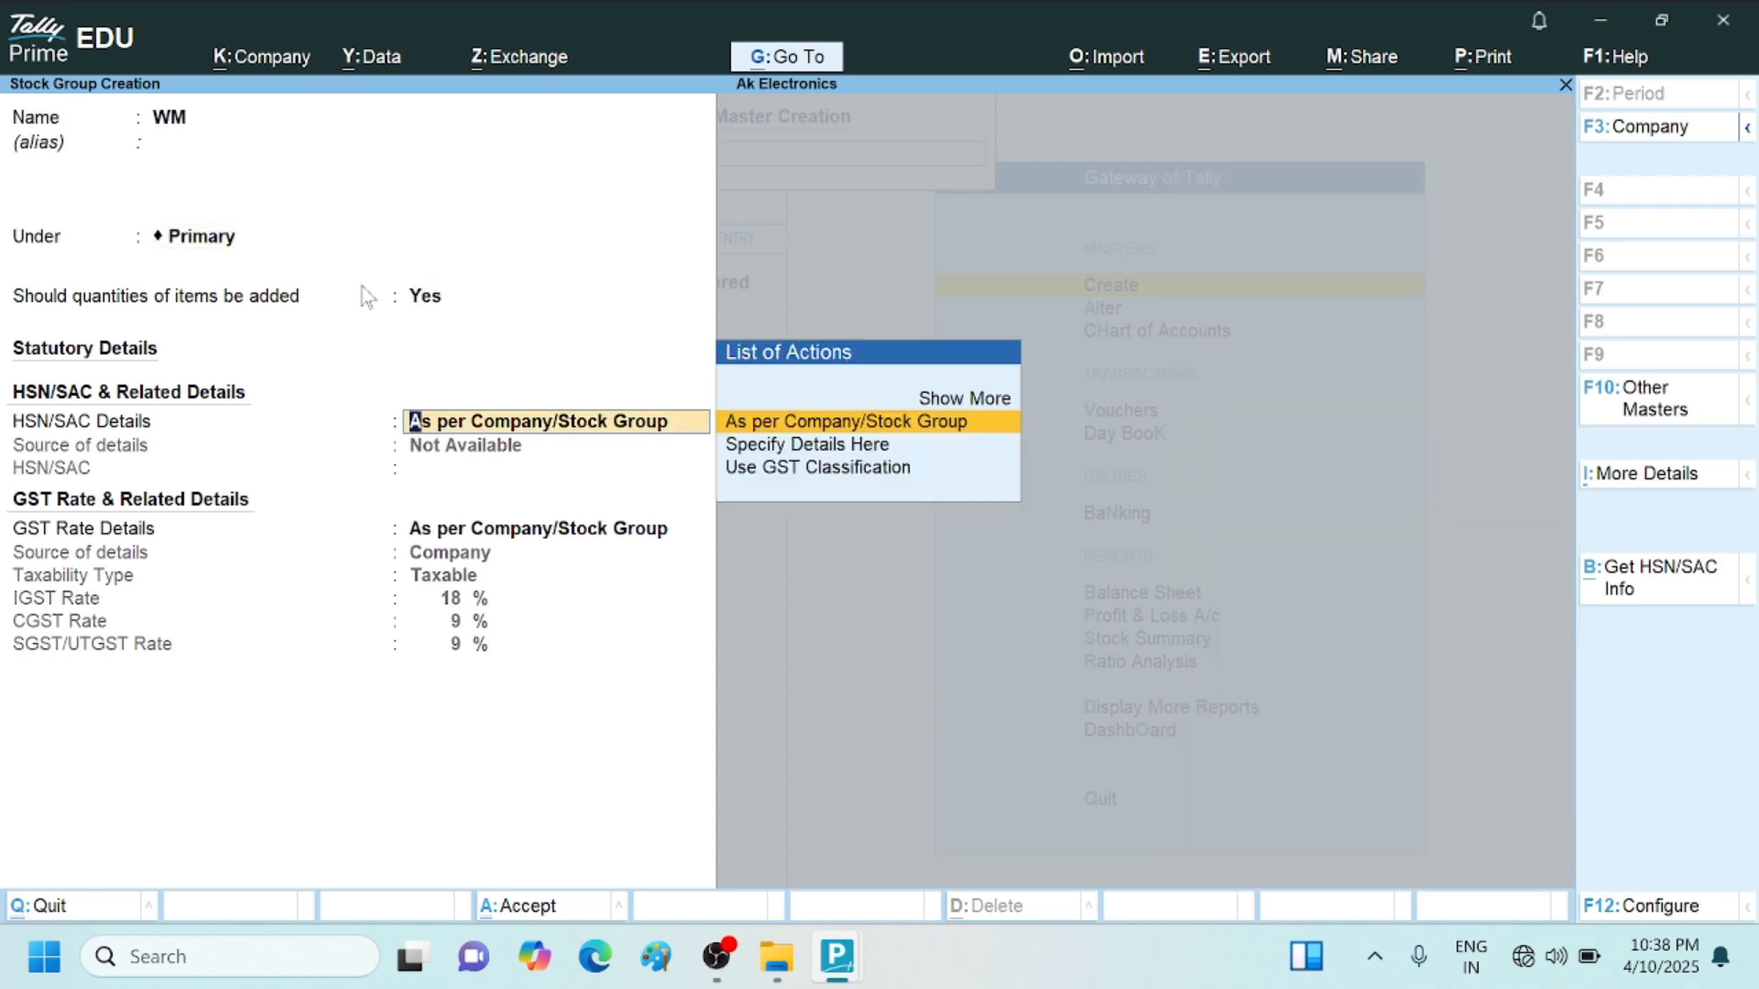
pyautogui.press('Return')
pyautogui.press('Return')
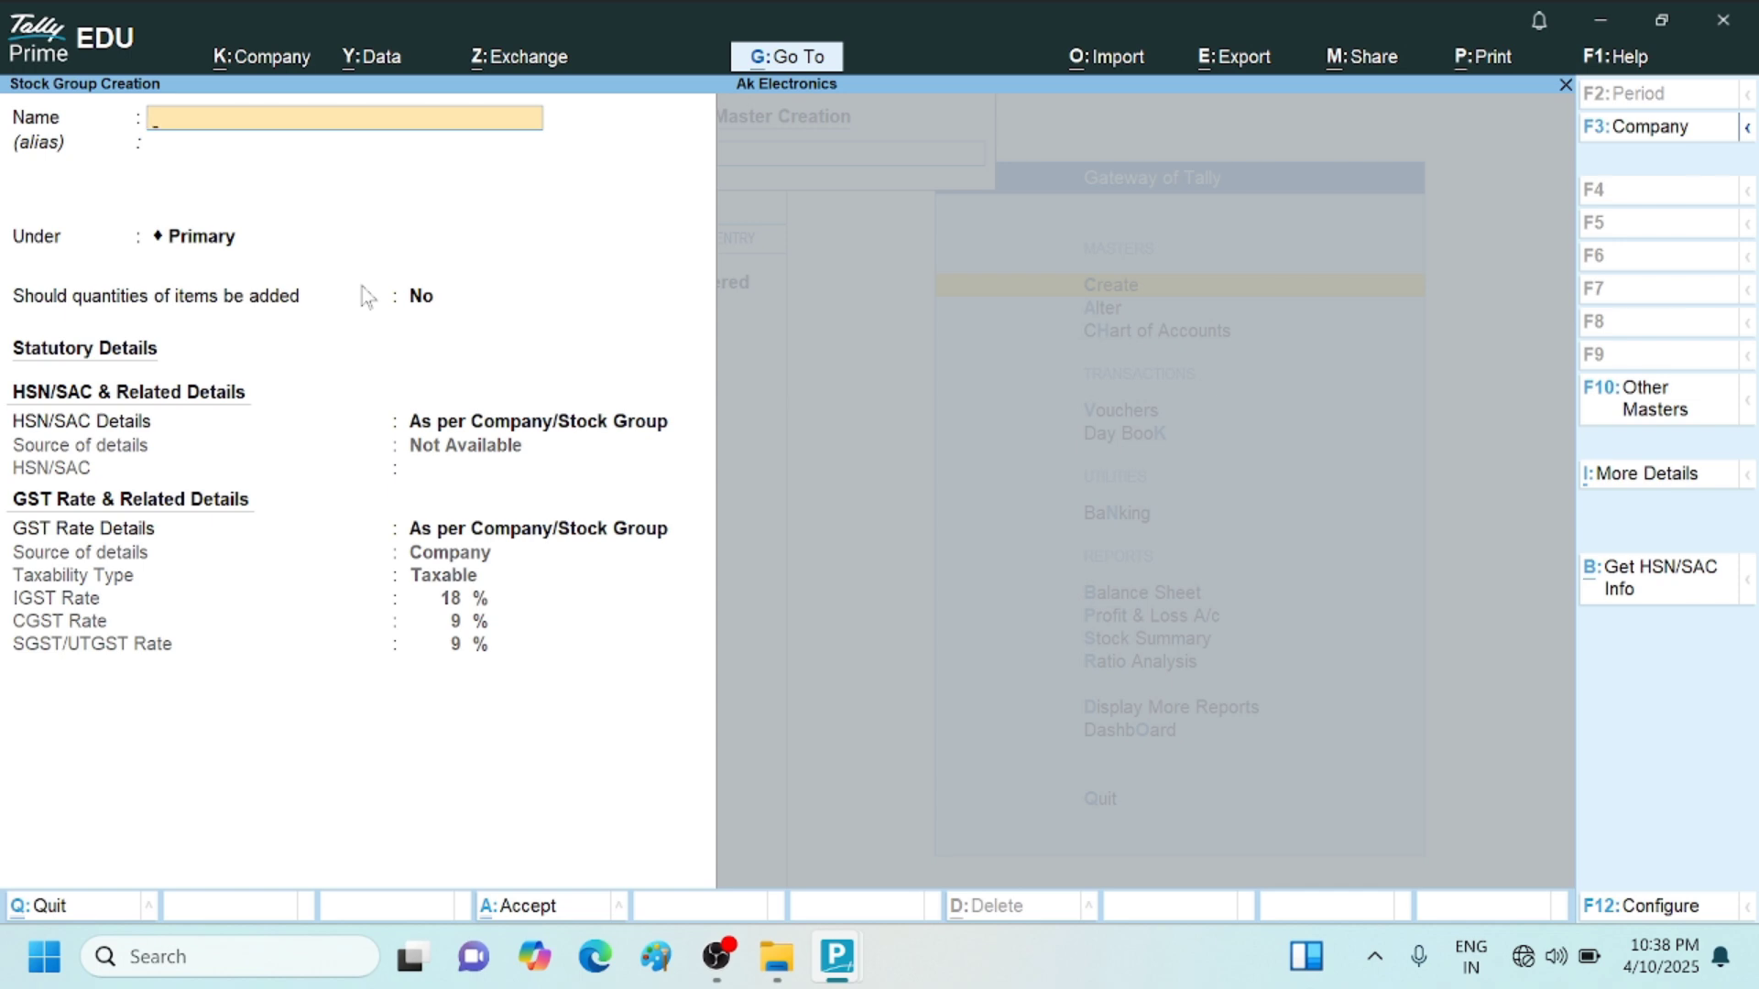
pyautogui.press('Escape')
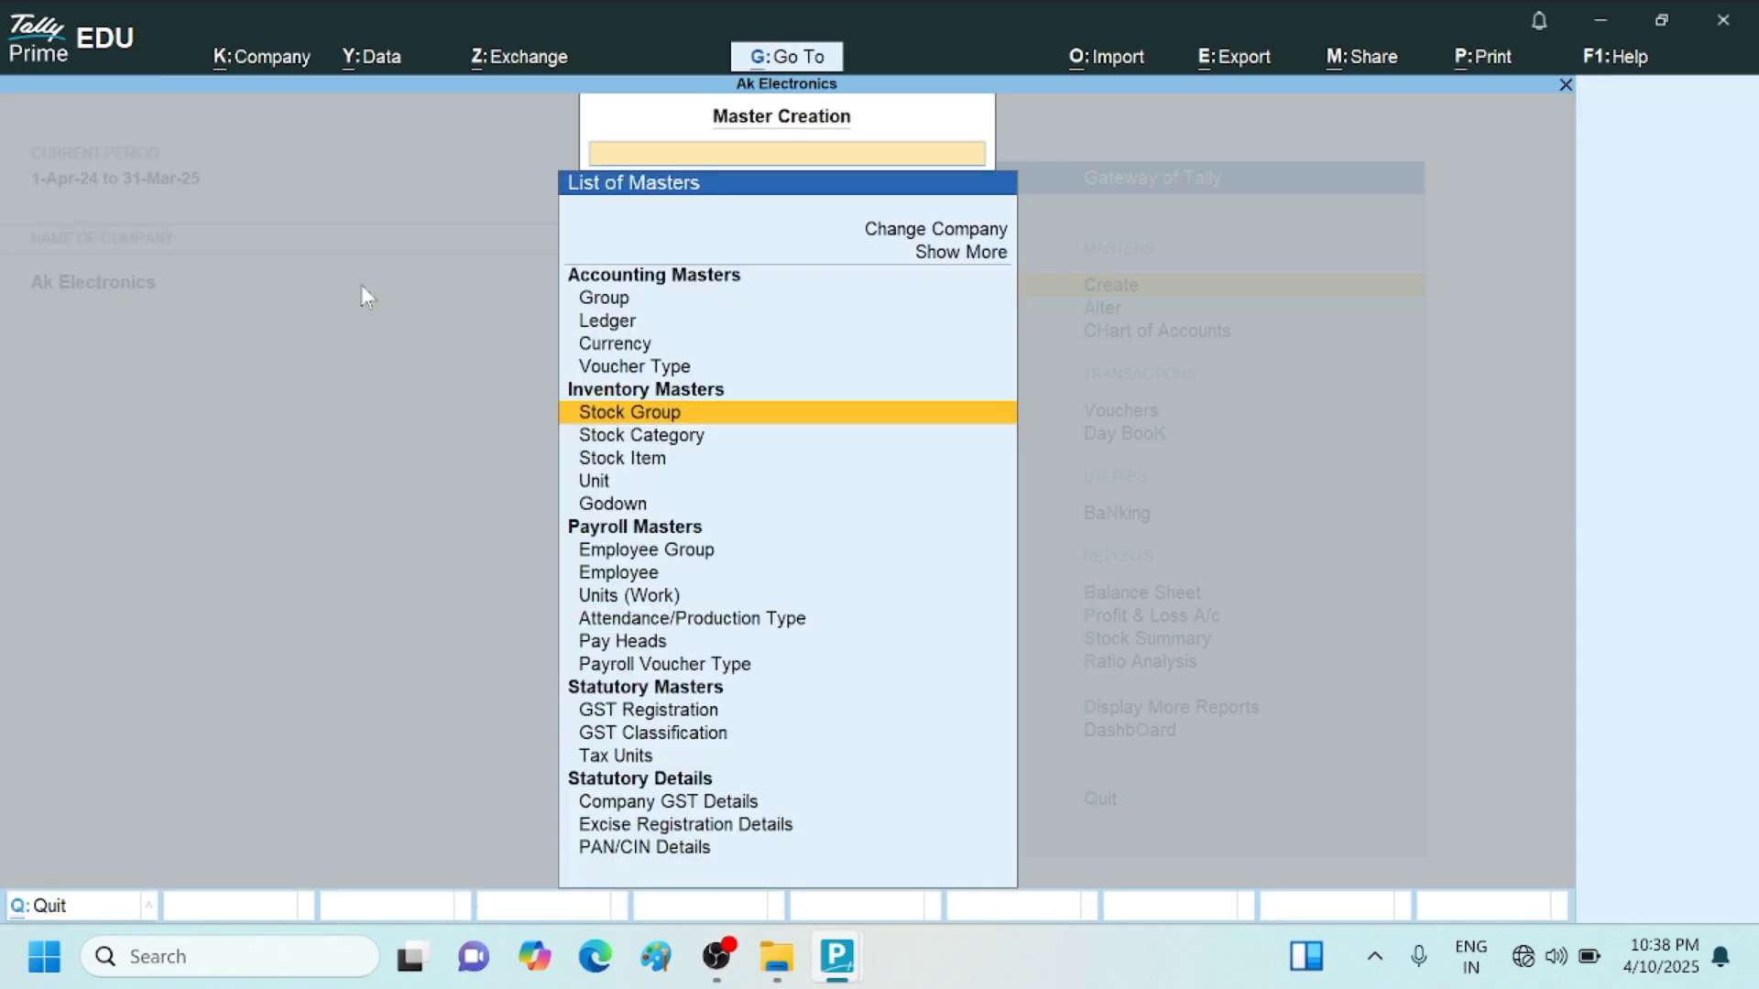
# Start a new stock item and name it LG 10 KG WM
pyautogui.press('Down')
pyautogui.press('Down')
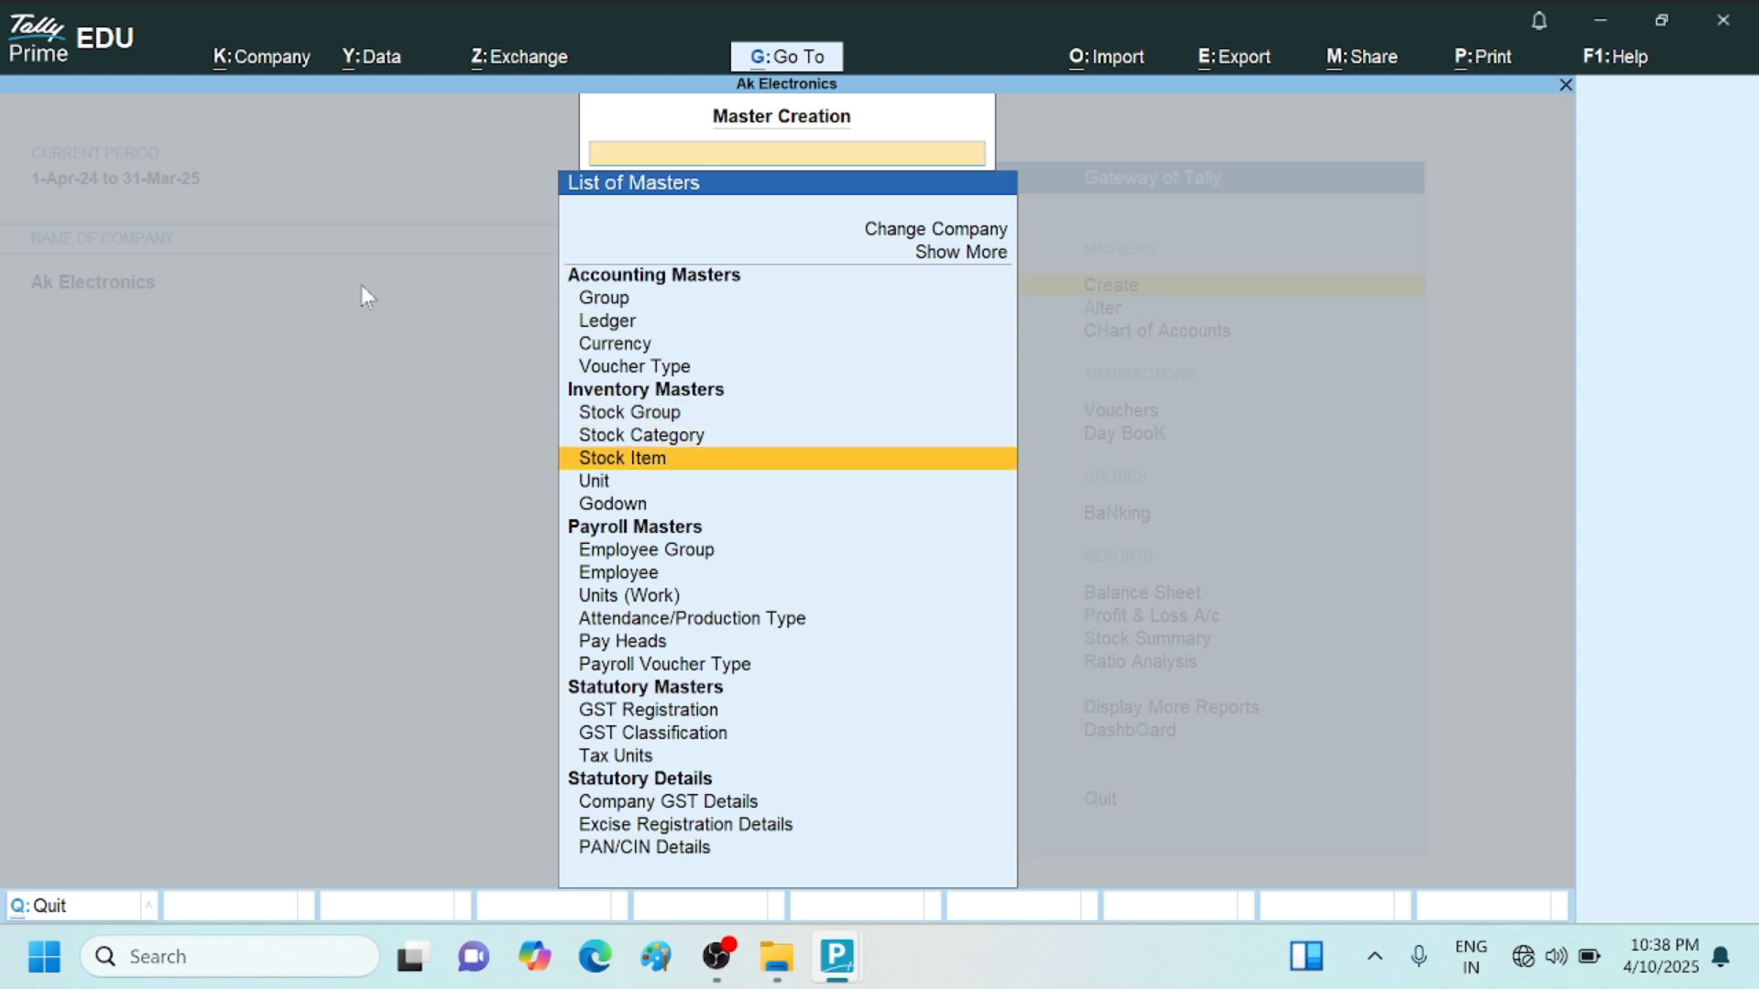
pyautogui.press('Return')
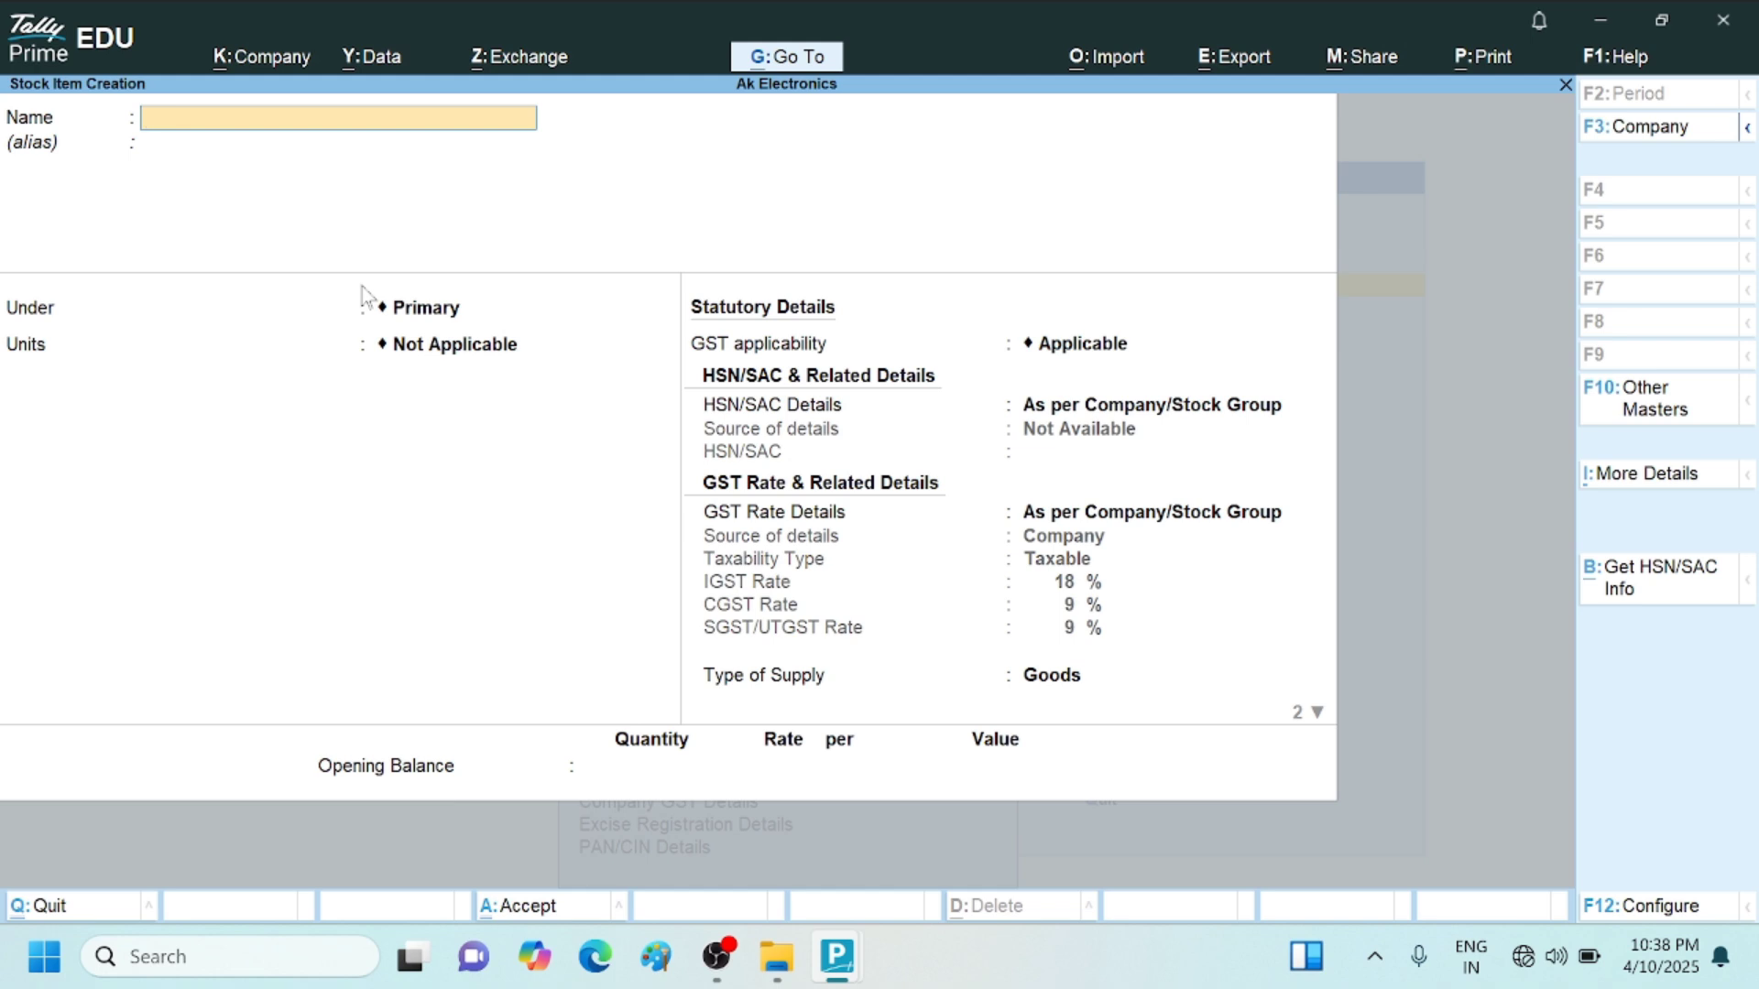
pyautogui.write('Lg')
pyautogui.press('BackSpace')
pyautogui.write('G1')
pyautogui.press('BackSpace')
pyautogui.write('10 KG')
pyautogui.write('WM')
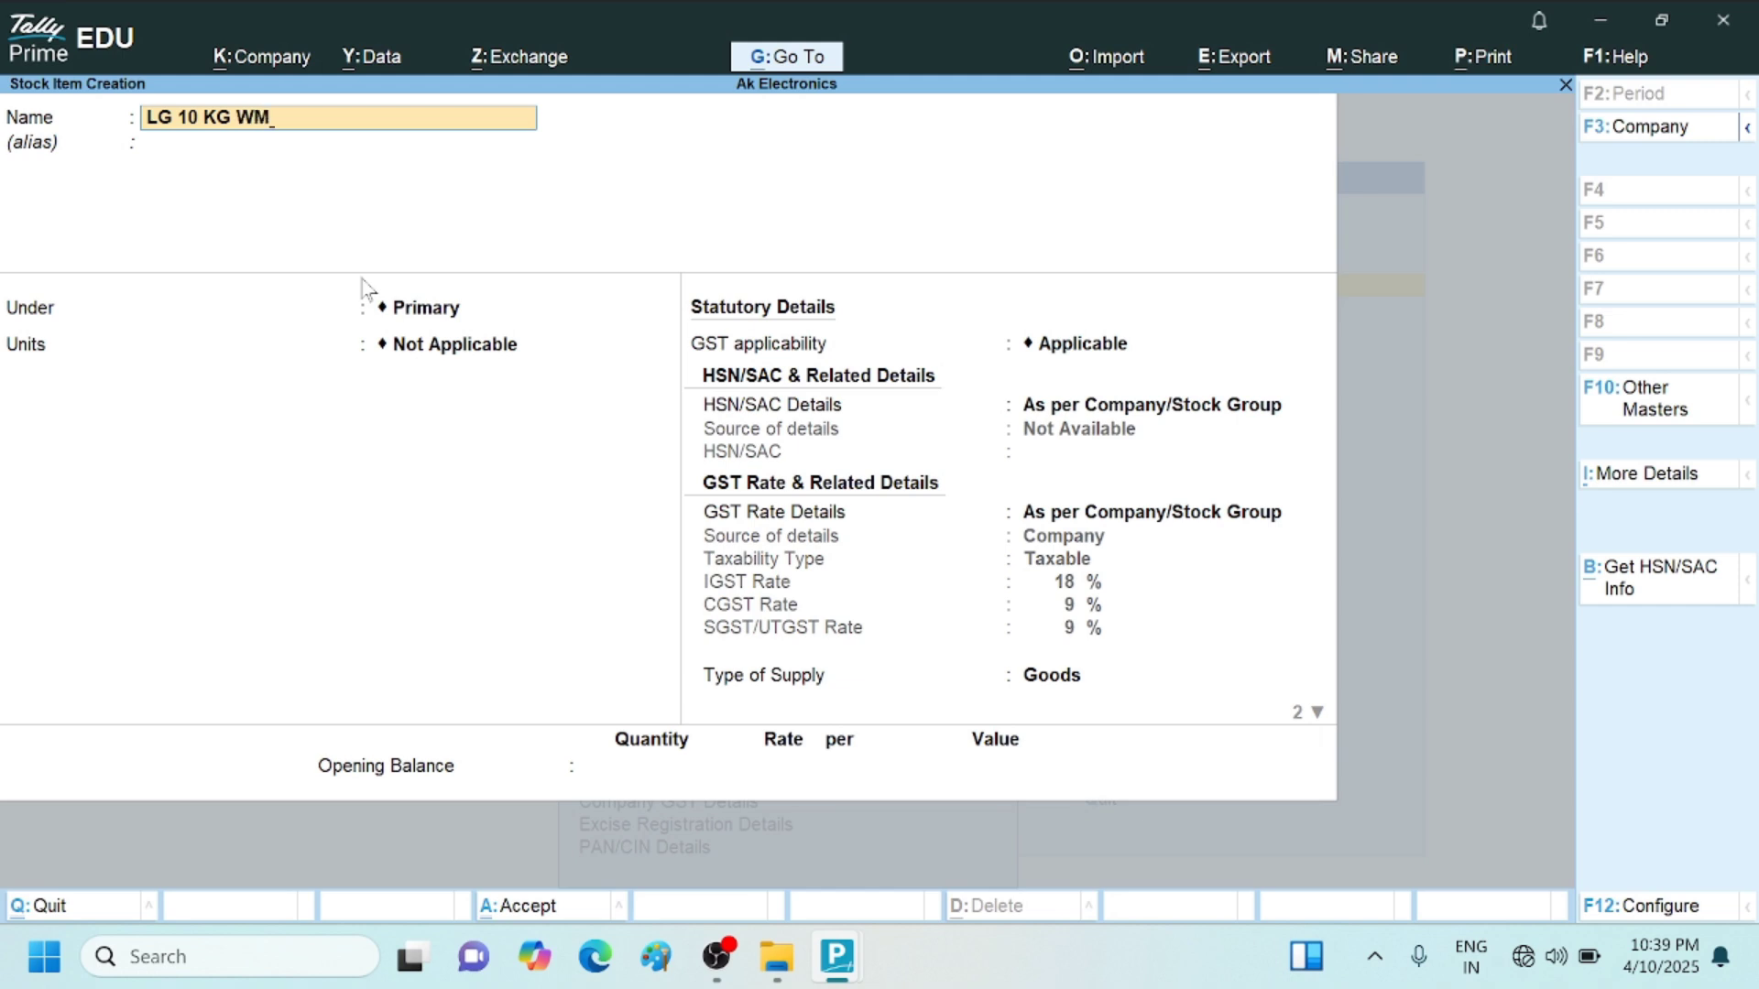
# Leave the LG 10 KG WM item's alias empty and place it under the WM stock group
pyautogui.press('Return')
pyautogui.press('Return')
pyautogui.press('Down')
pyautogui.press('Down')
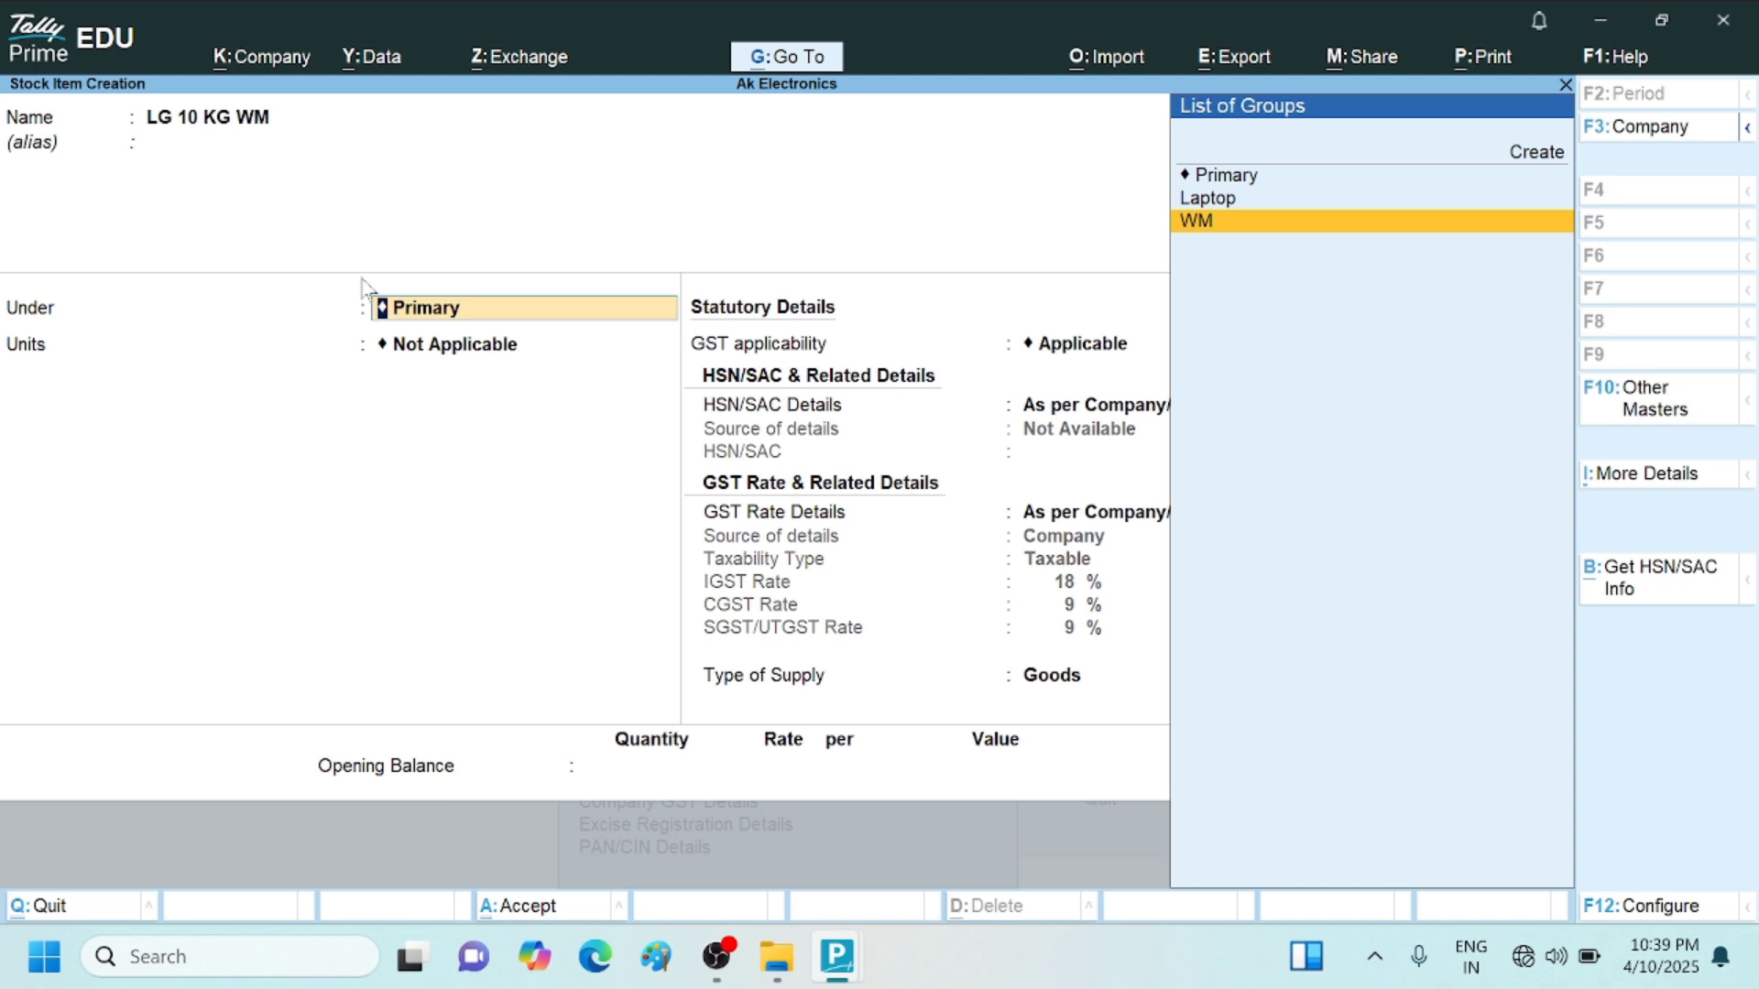
pyautogui.press('Return')
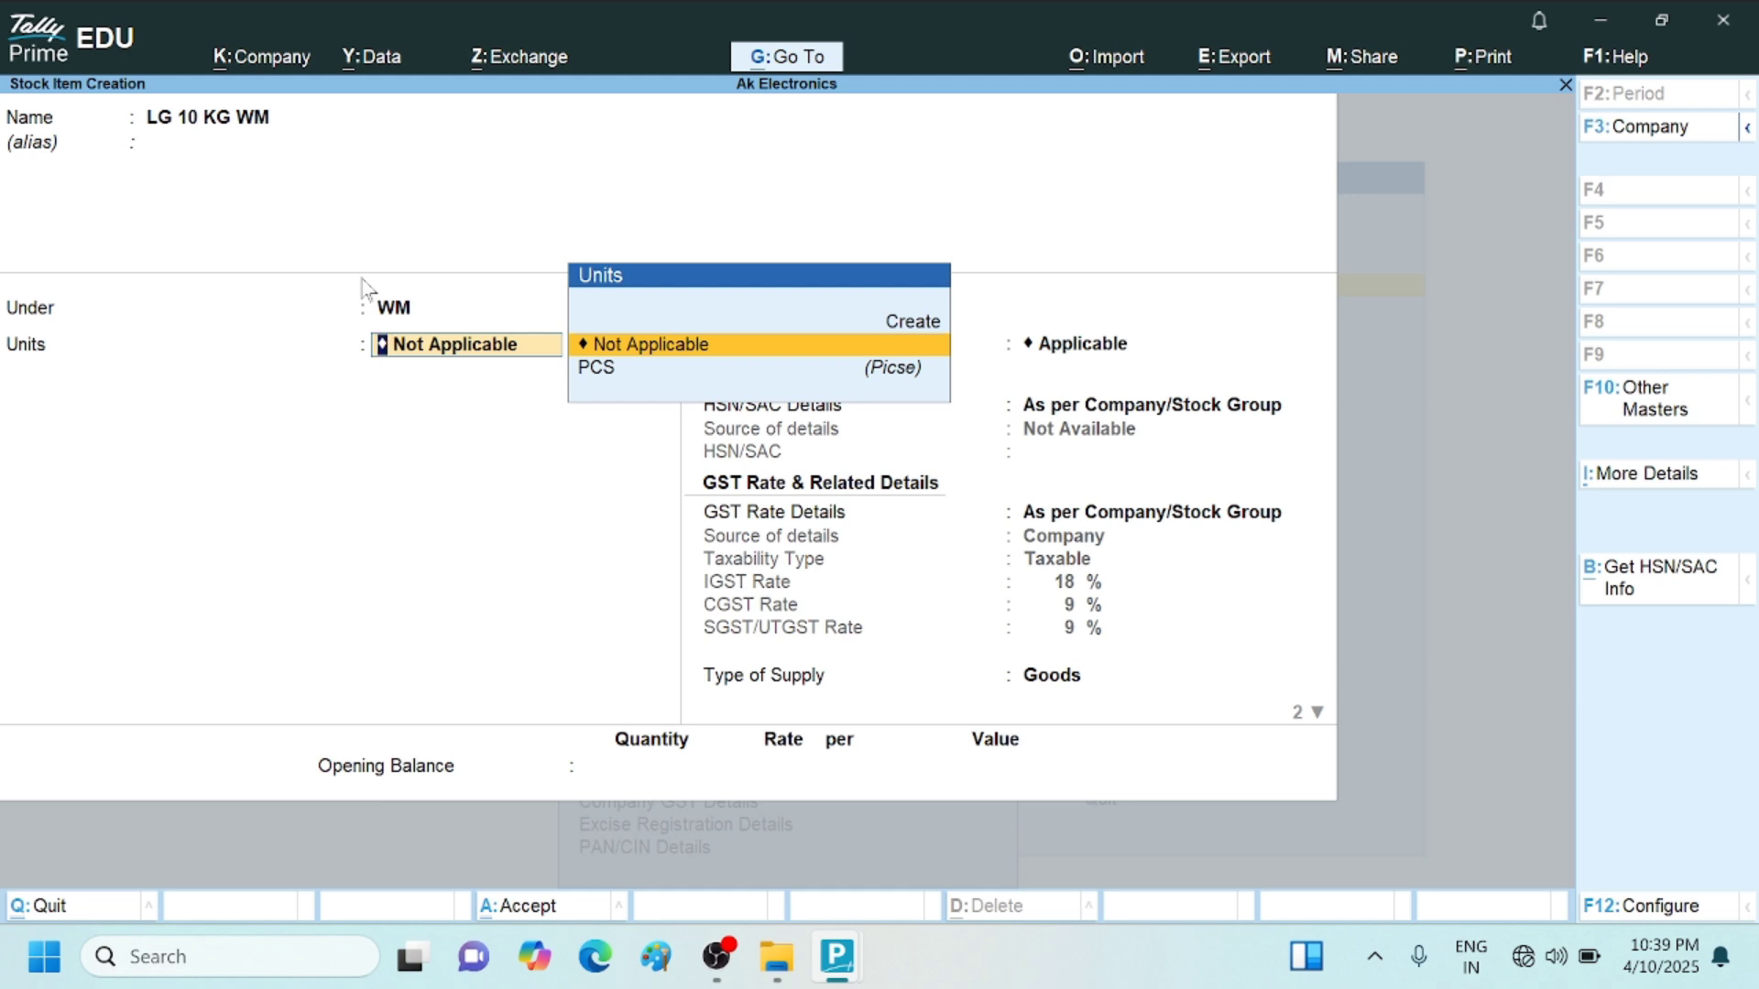
# Create a simple unit NOS for the item, with formal name NUMBER, UQC NOS-NUMBERS and 0 decimal places
pyautogui.press('Up')
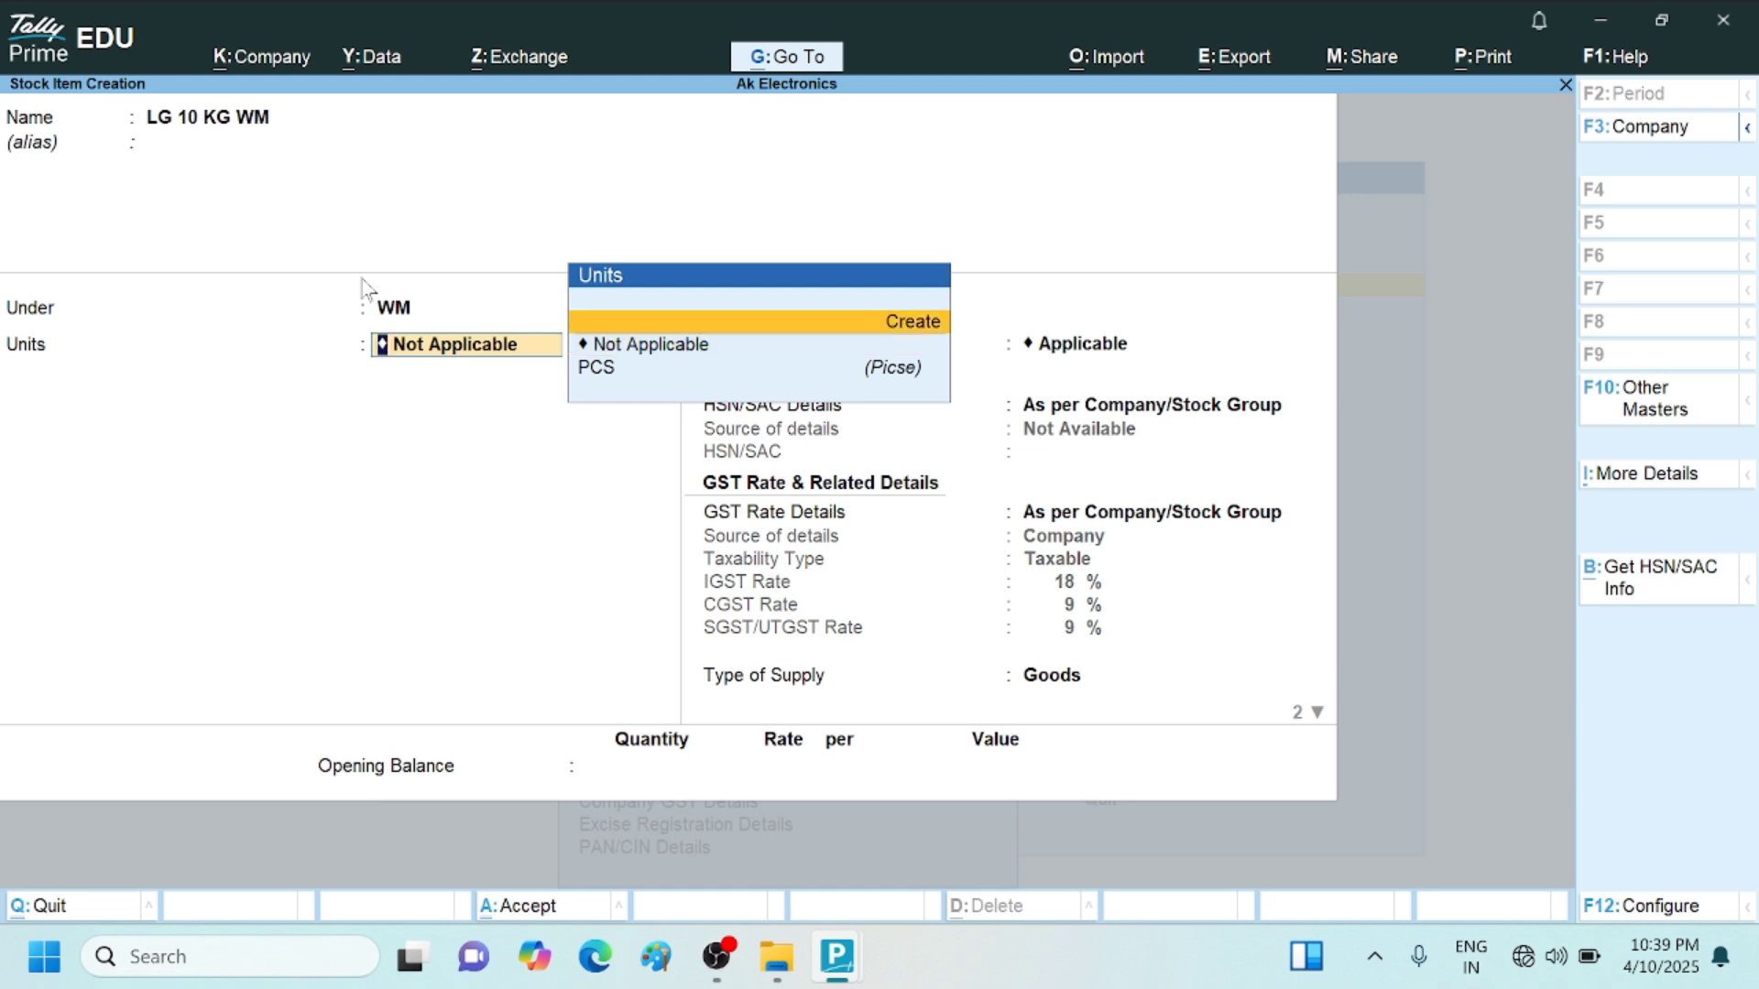
pyautogui.press('Return')
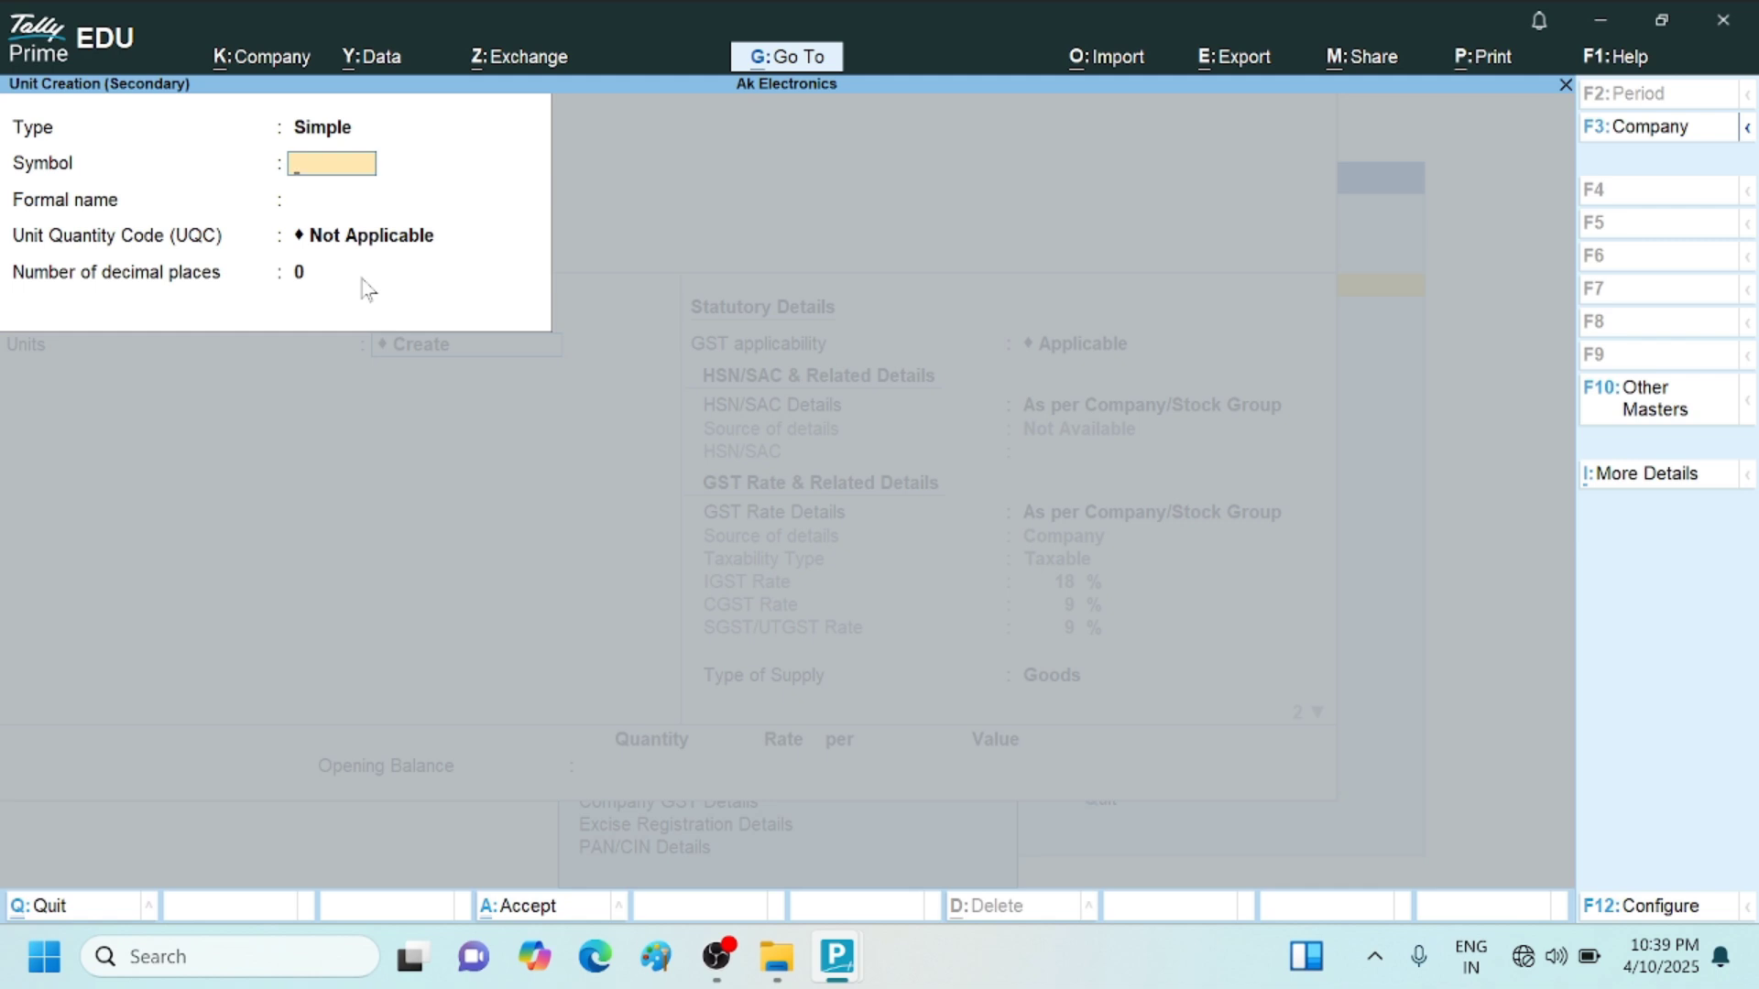
pyautogui.write('NOS')
pyautogui.press('Return')
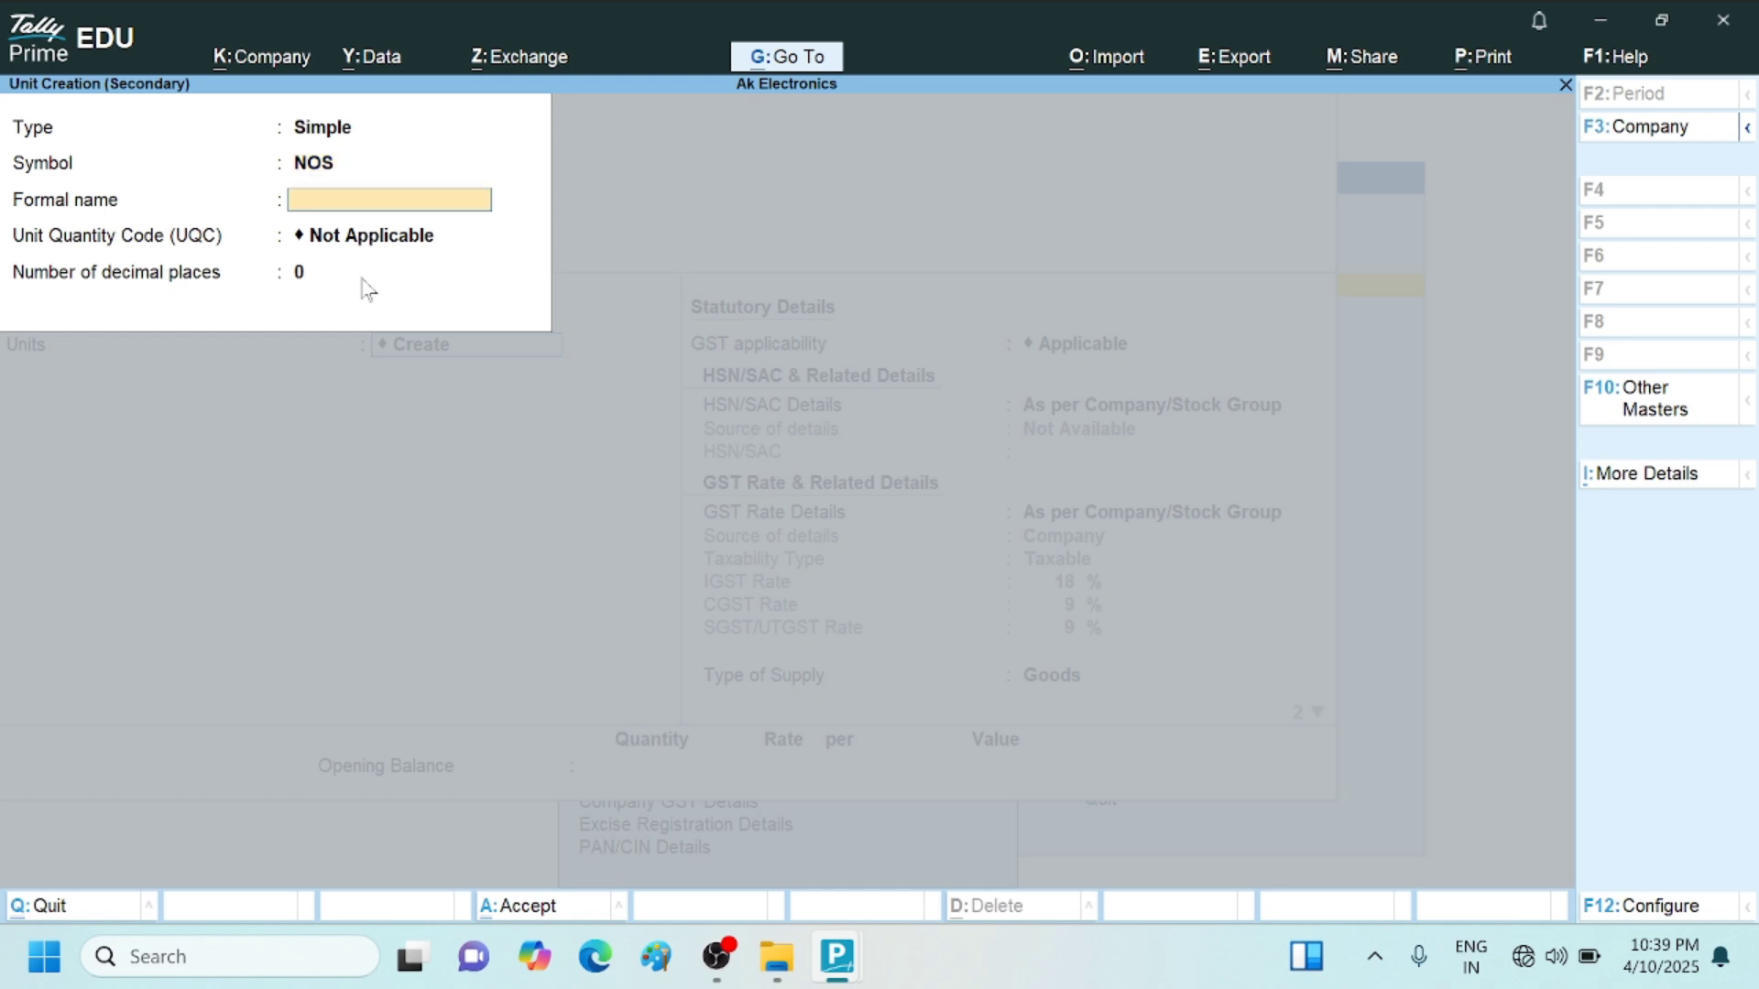
pyautogui.write('NUMBER')
pyautogui.press('Return')
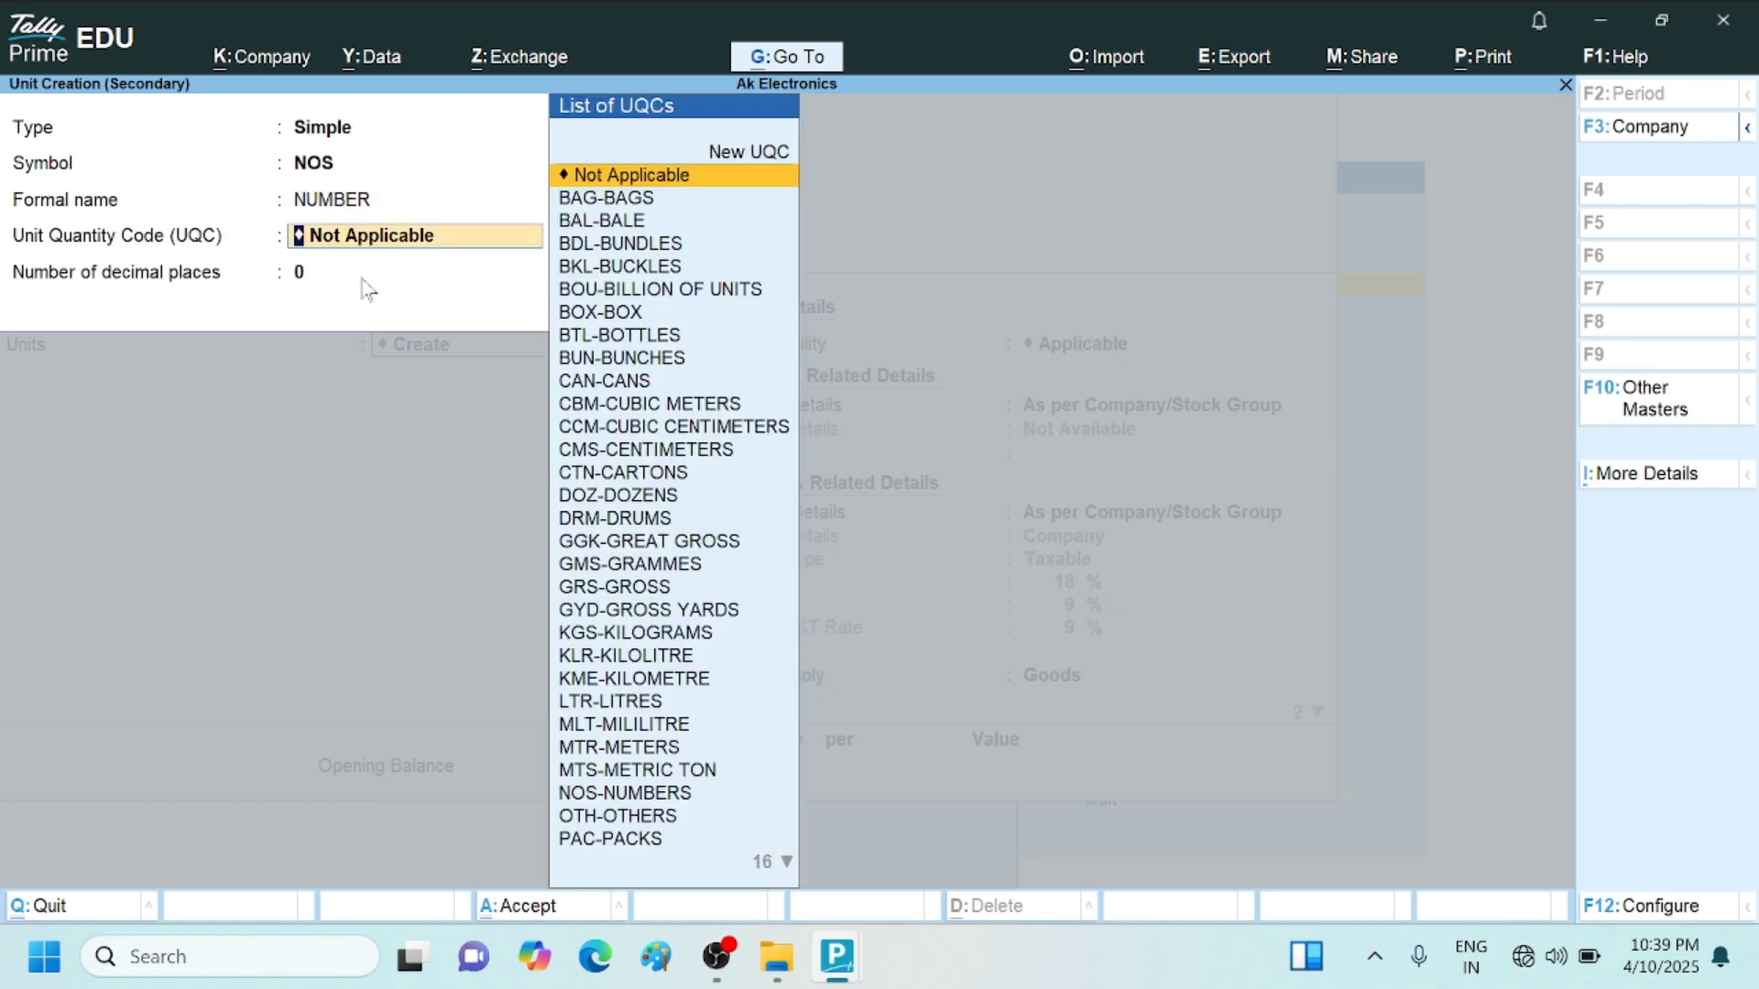
pyautogui.write('NUM')
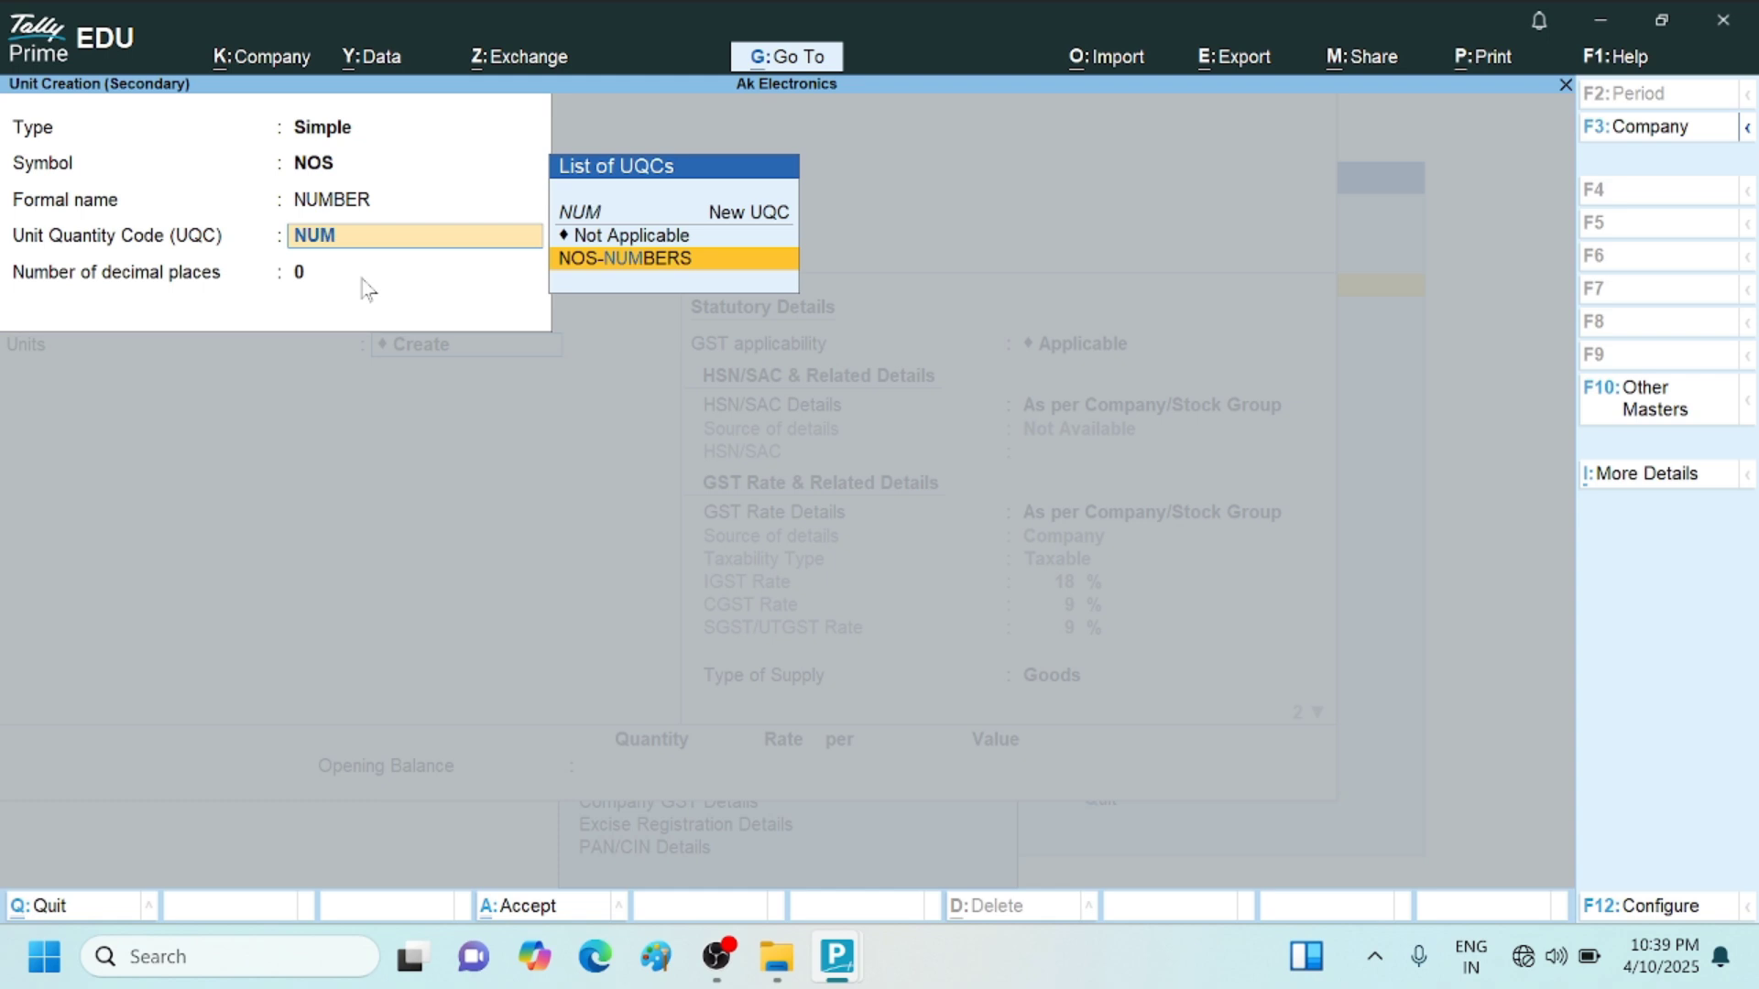
pyautogui.press('Return')
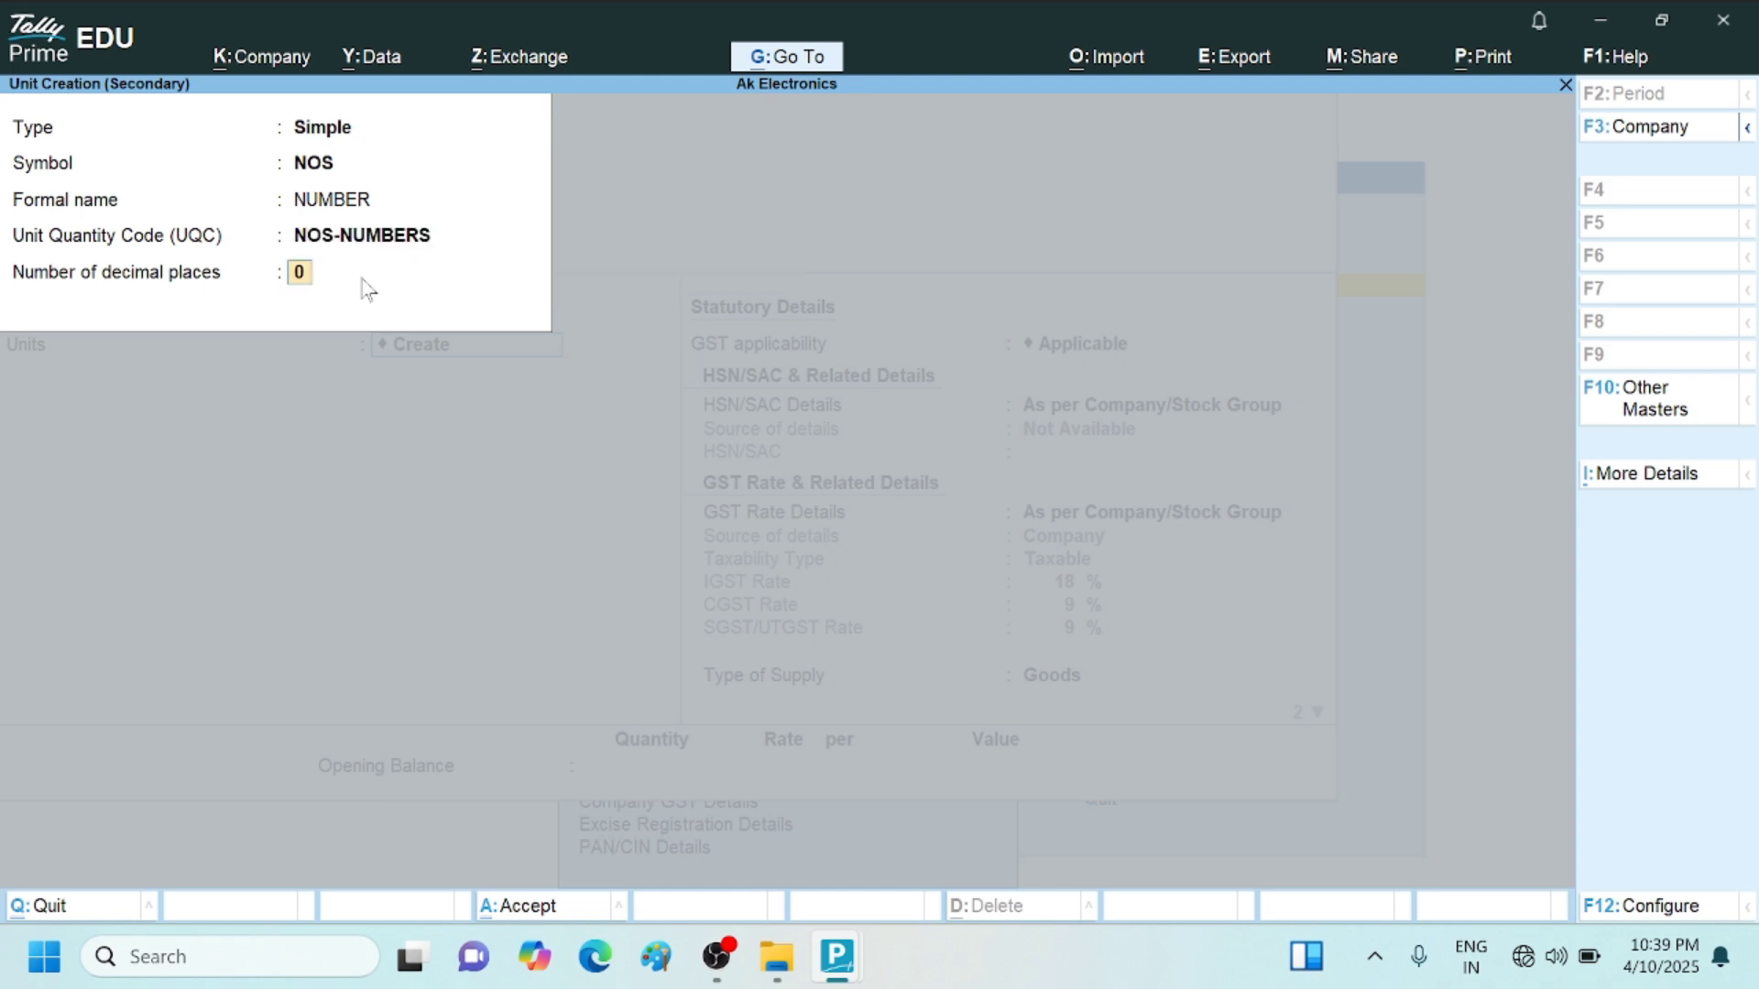
pyautogui.press('Return')
pyautogui.press('Return')
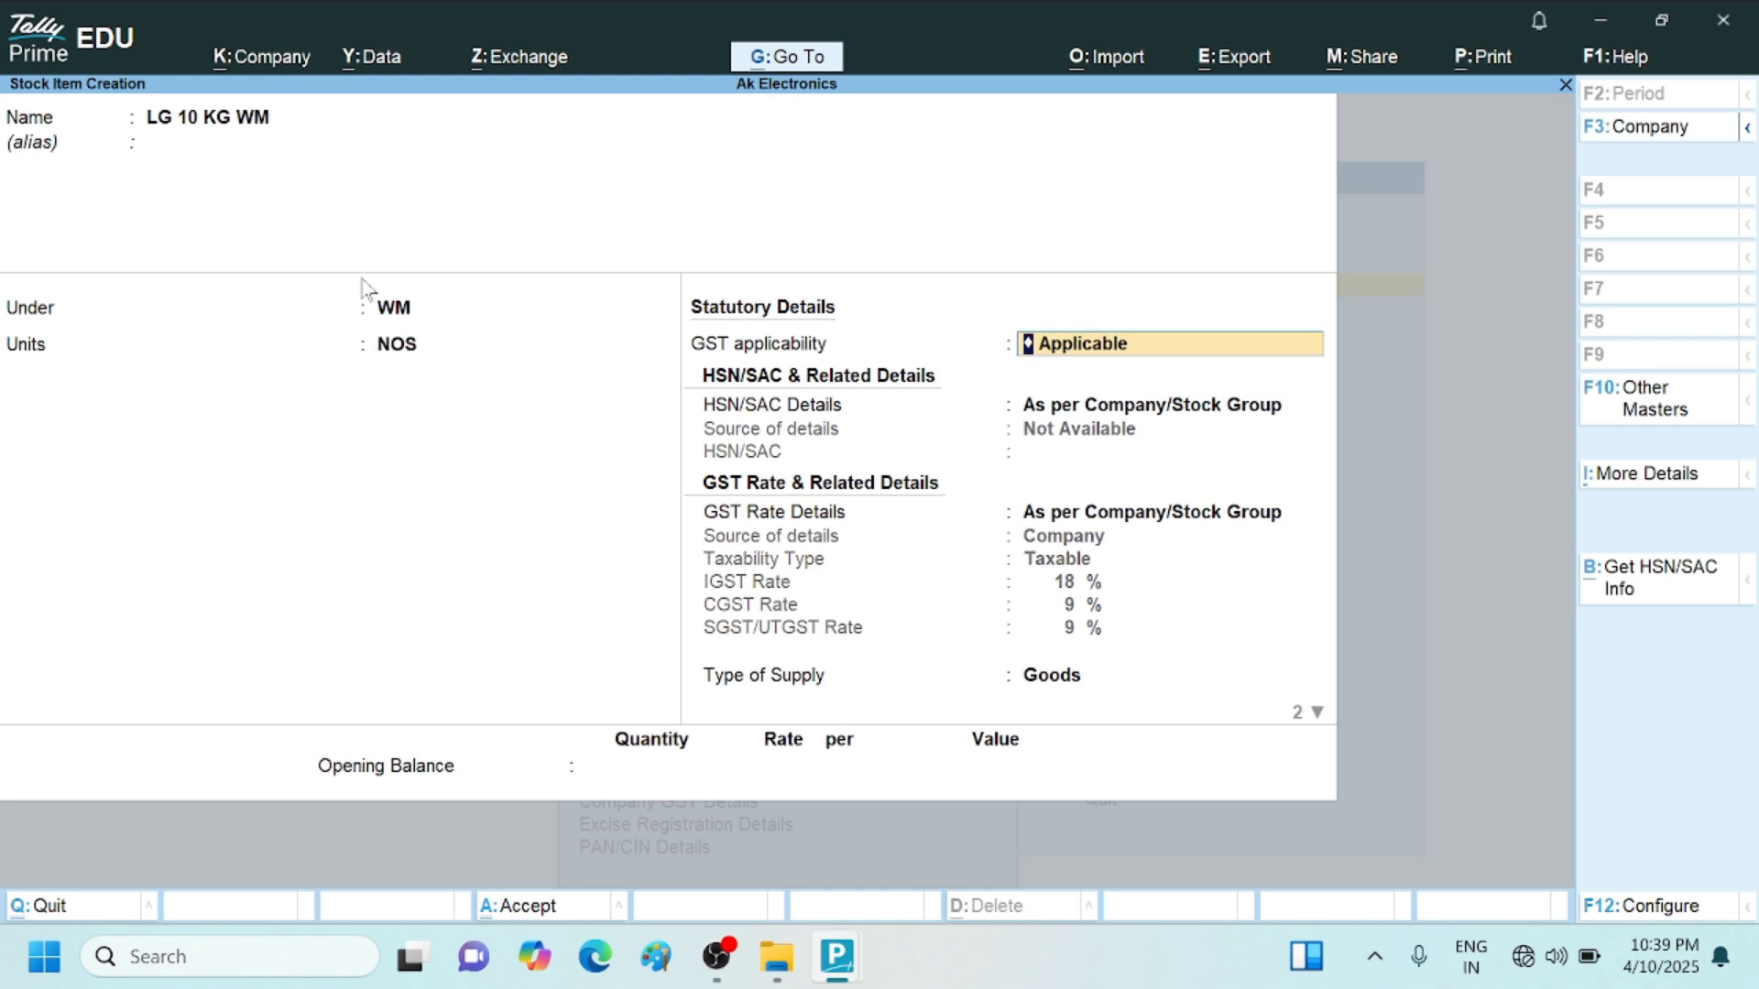
# Keep GST applicable with the default HSN/SAC and GST rate details, supply type Goods and no other statutory details
pyautogui.press('Return')
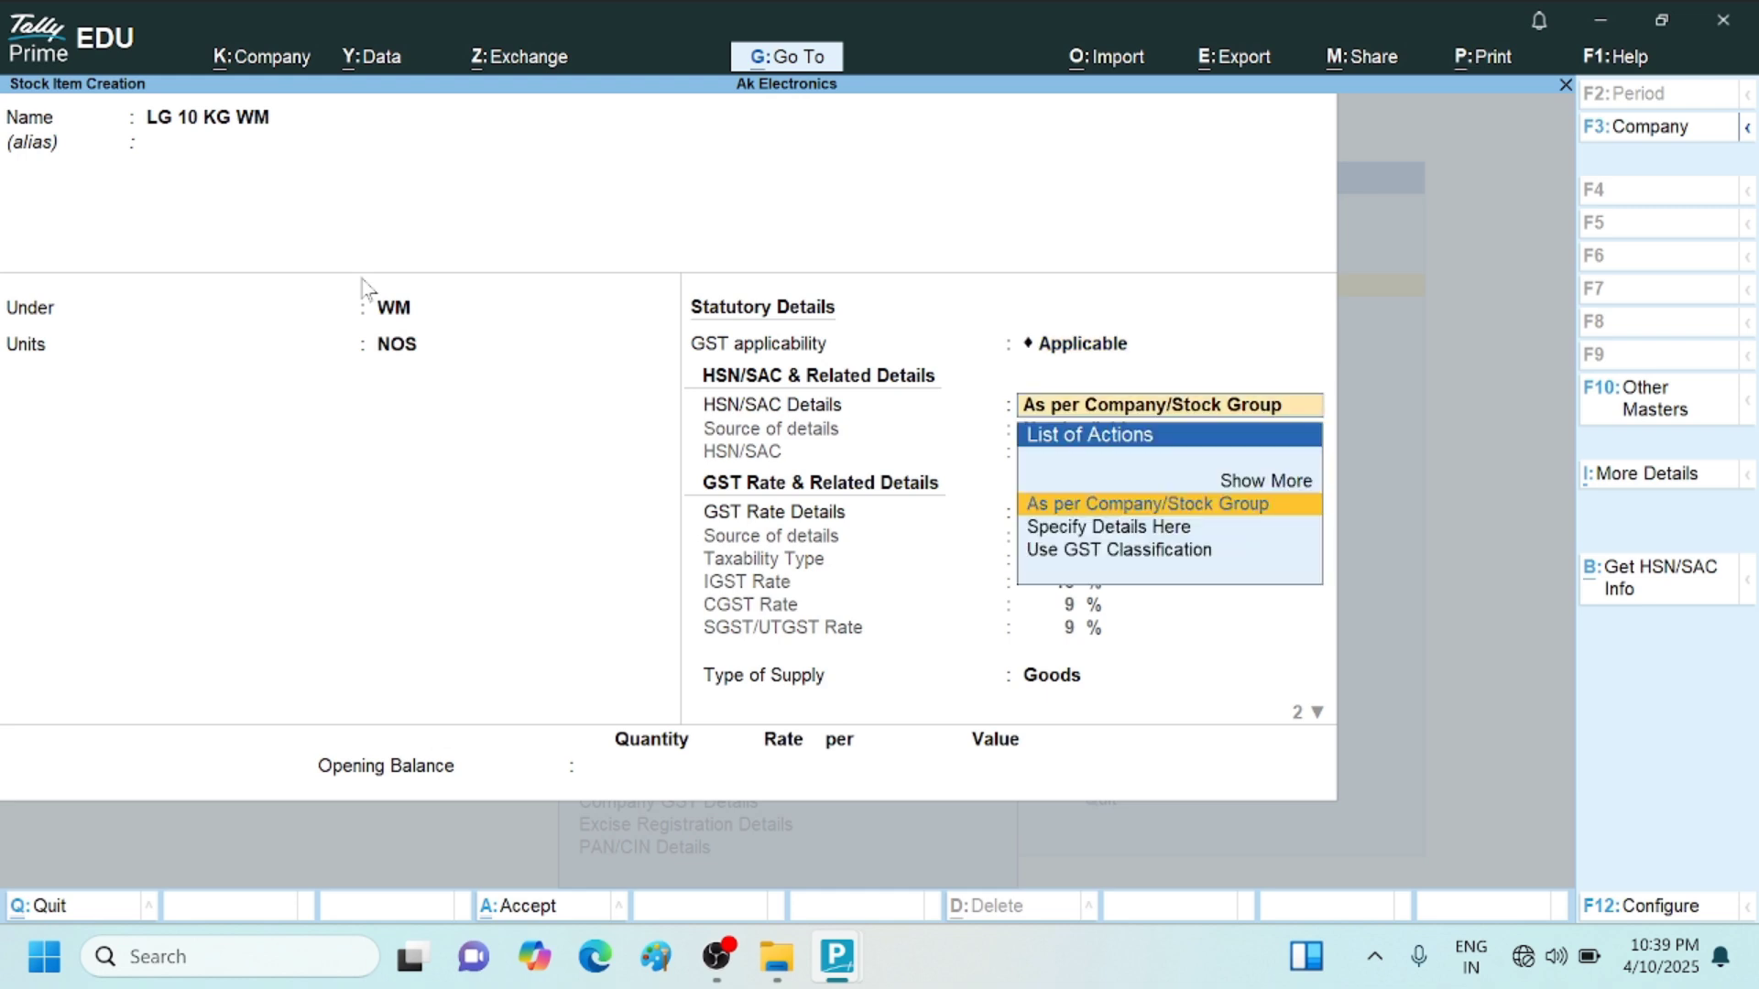
pyautogui.press('Return')
pyautogui.press('Return')
pyautogui.press('Return')
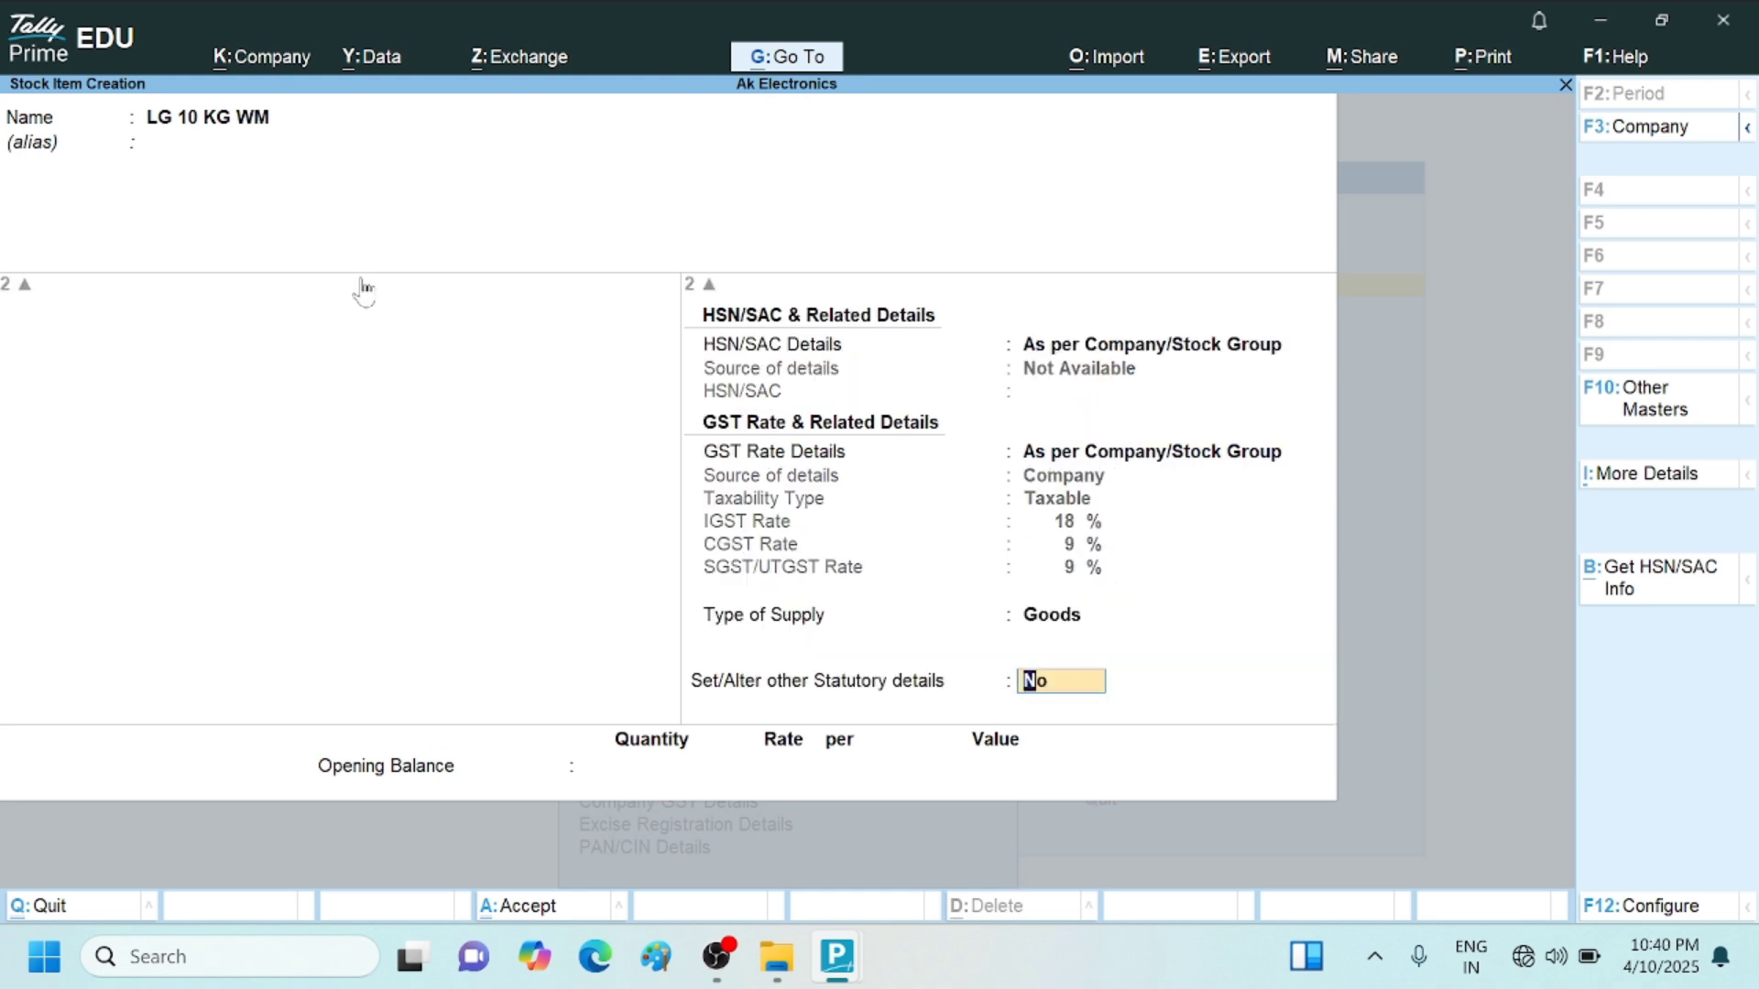
pyautogui.press('Return')
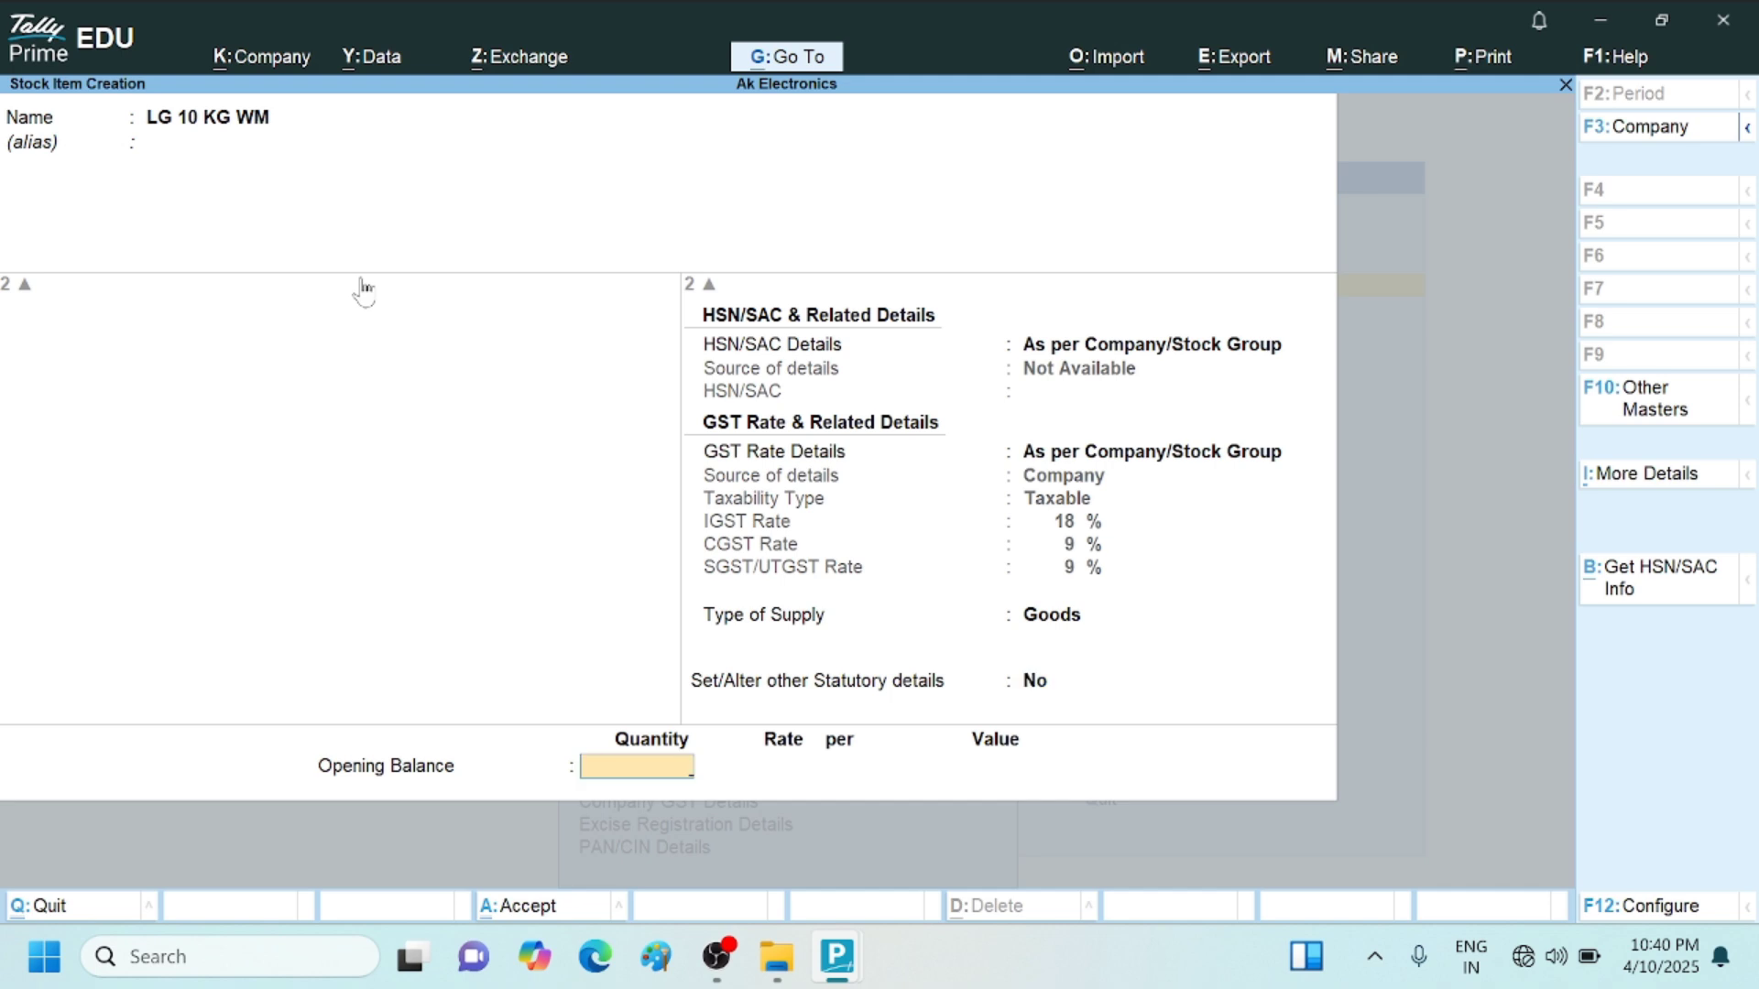
# Enter an opening balance of 10 NOS at a rate of 14,500 per NOS and save the LG 10 KG WM item
pyautogui.write('10')
pyautogui.press('Return')
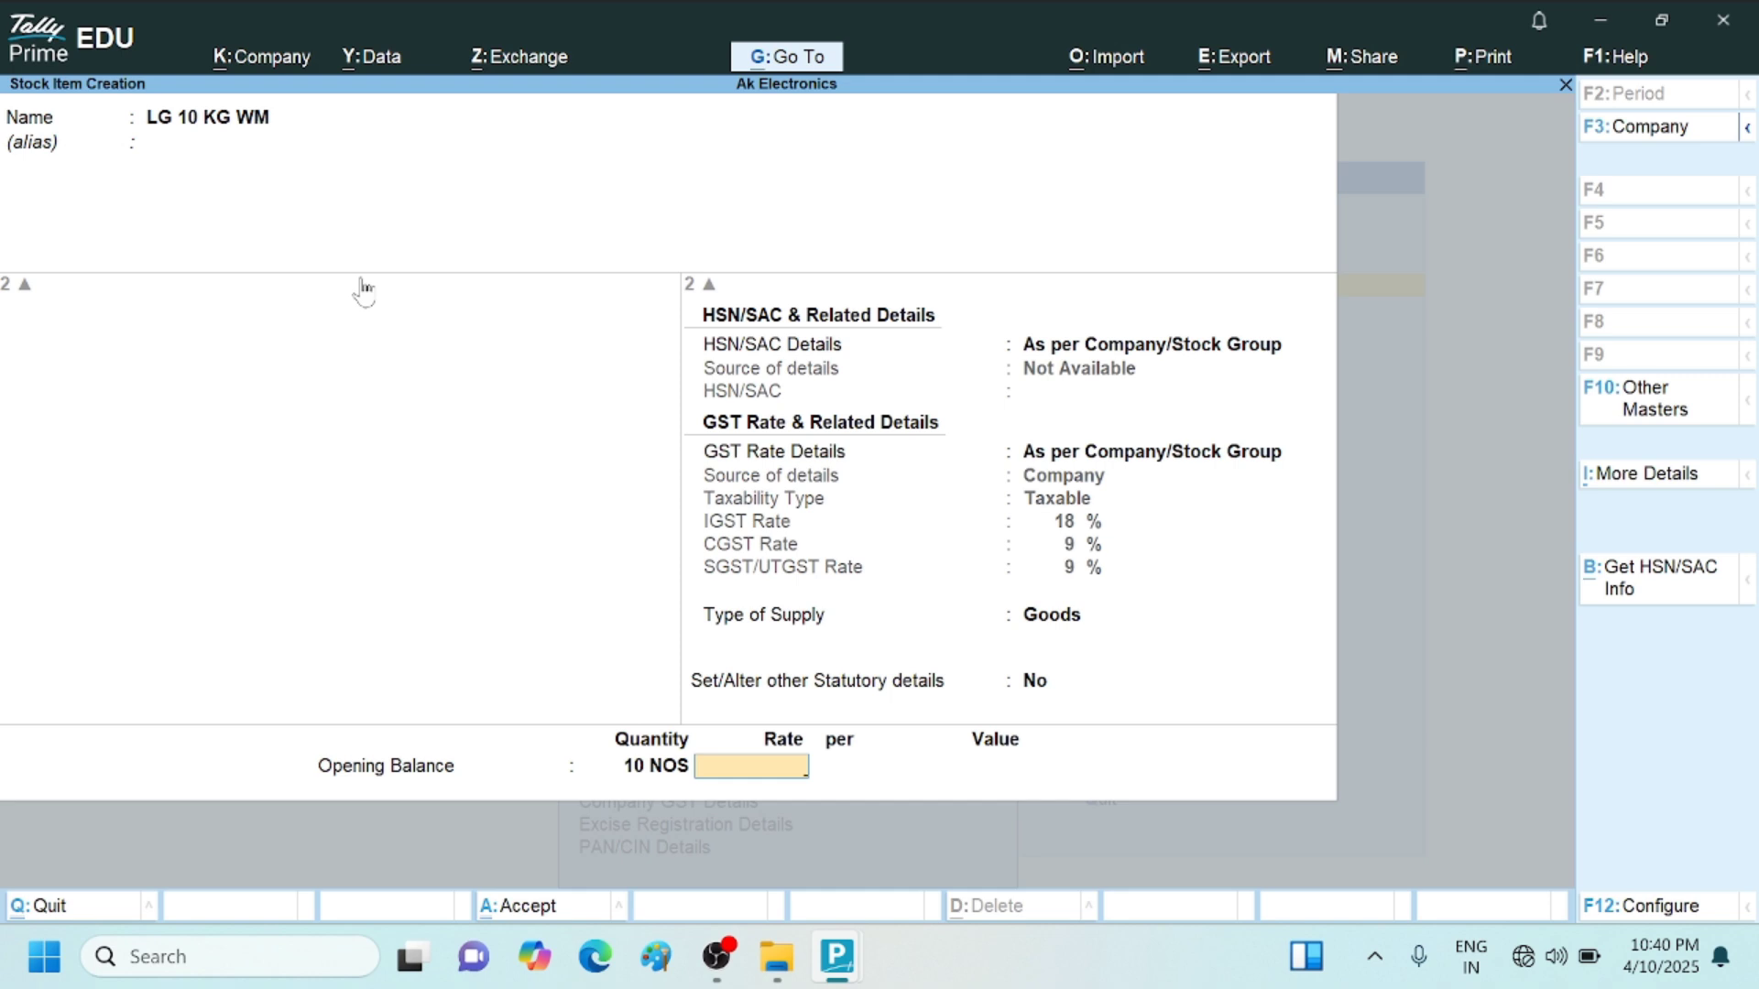
pyautogui.write('14500')
pyautogui.press('Return')
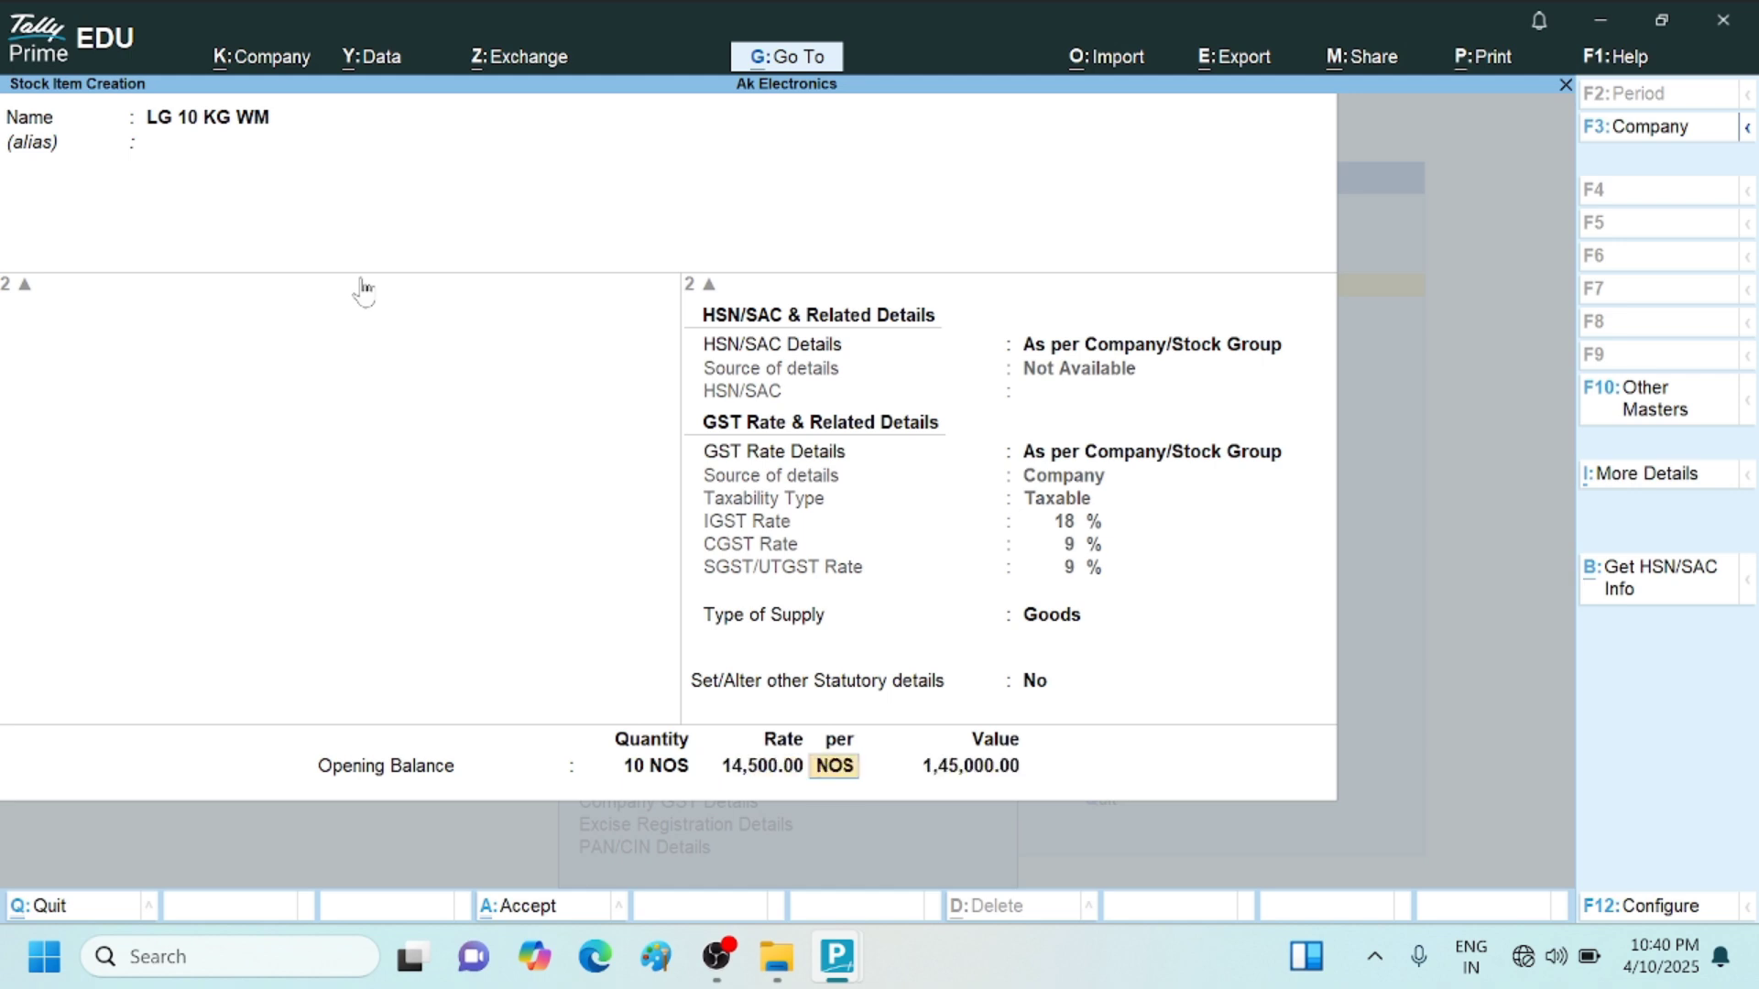
pyautogui.press('Return')
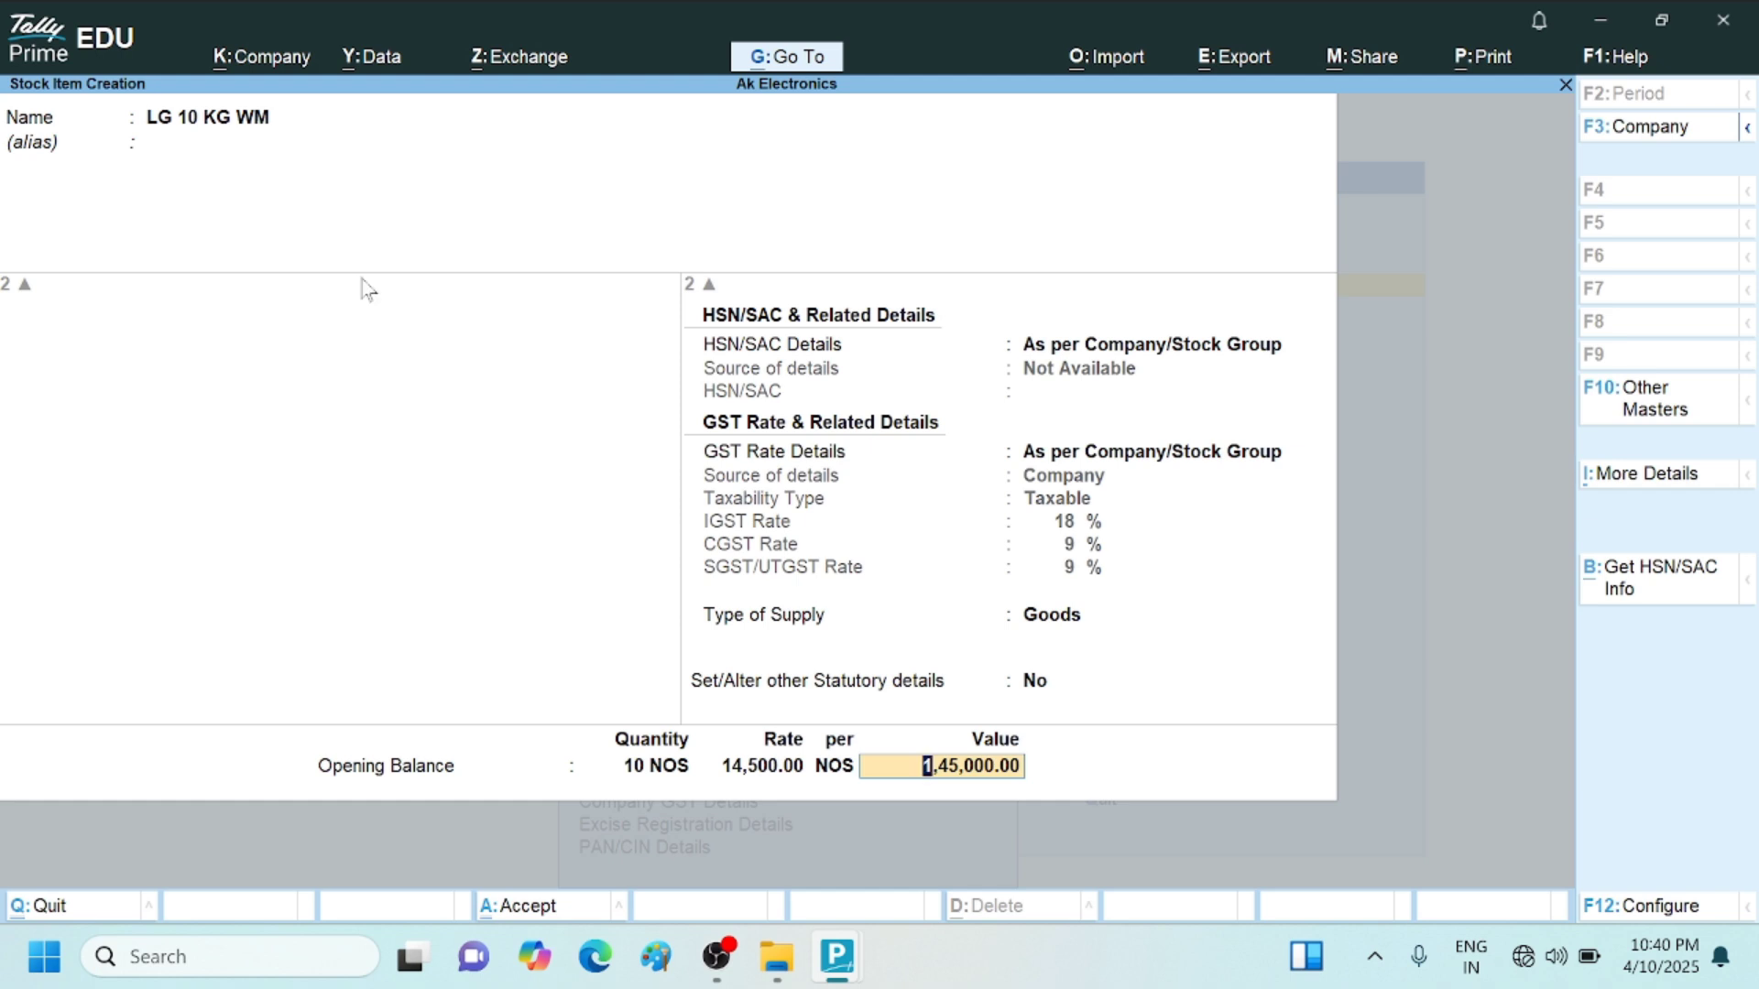
pyautogui.press('Return')
pyautogui.press('Return')
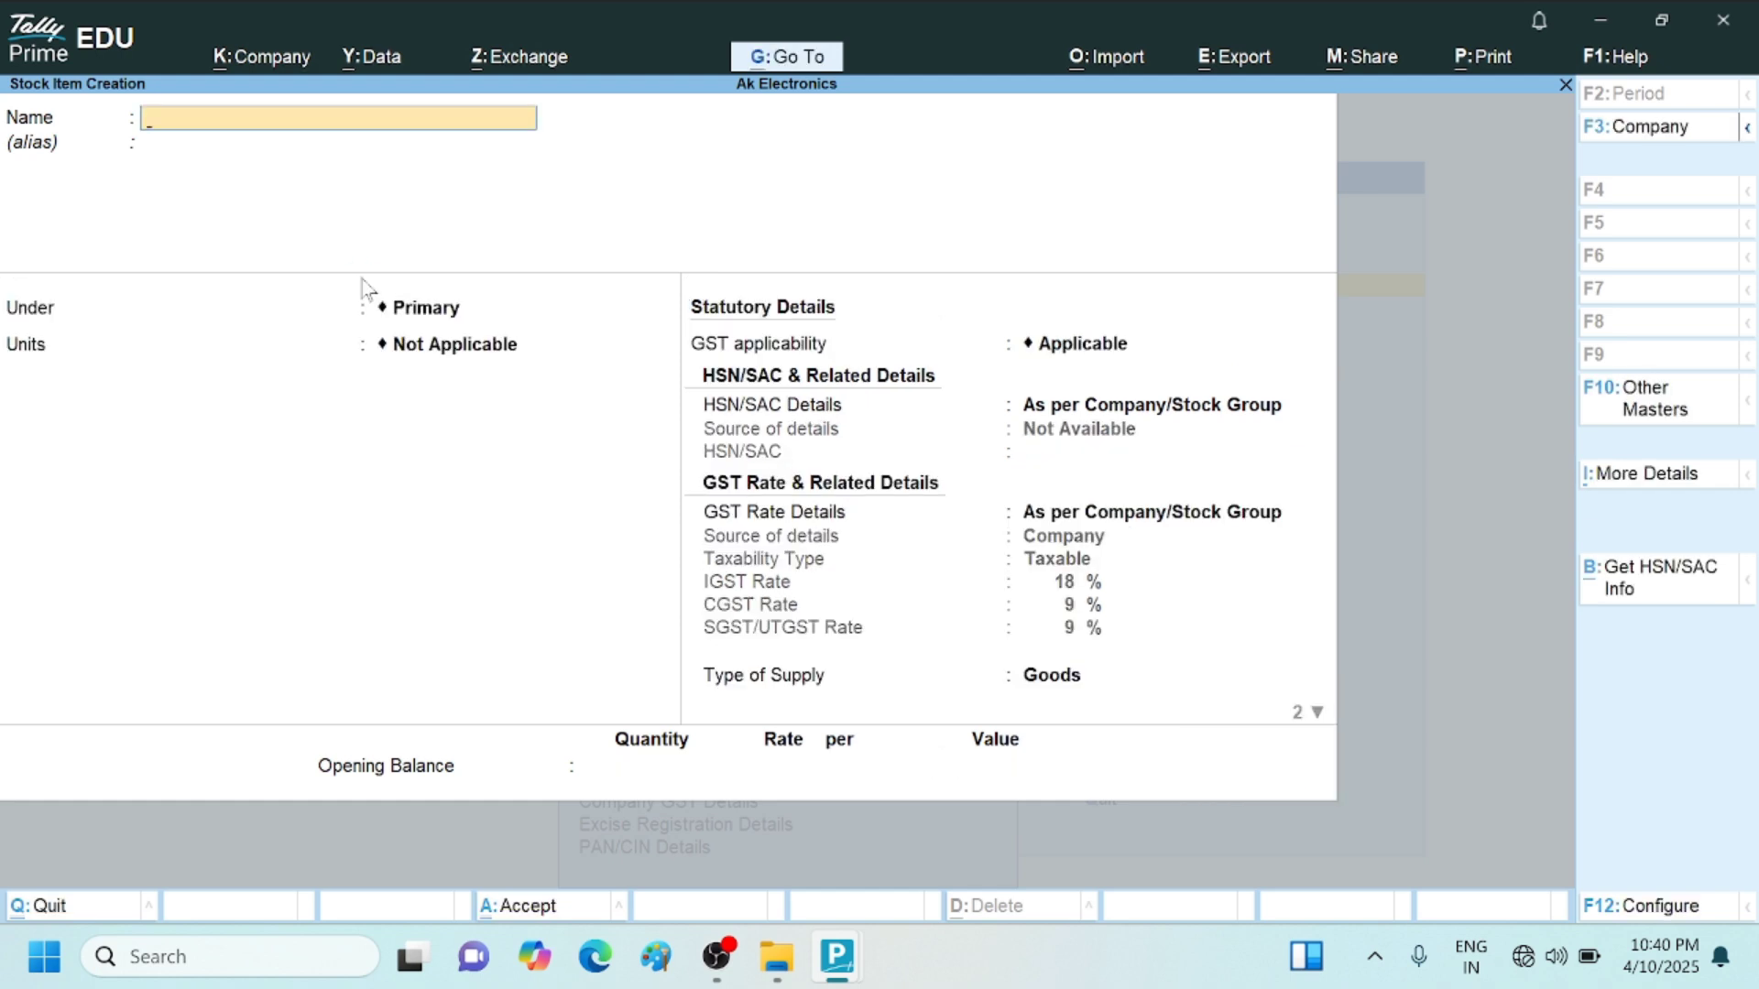
# Start another stock item from the list of masters and name it SONY TV 20 without an alias
pyautogui.press('Escape')
pyautogui.press('Return')
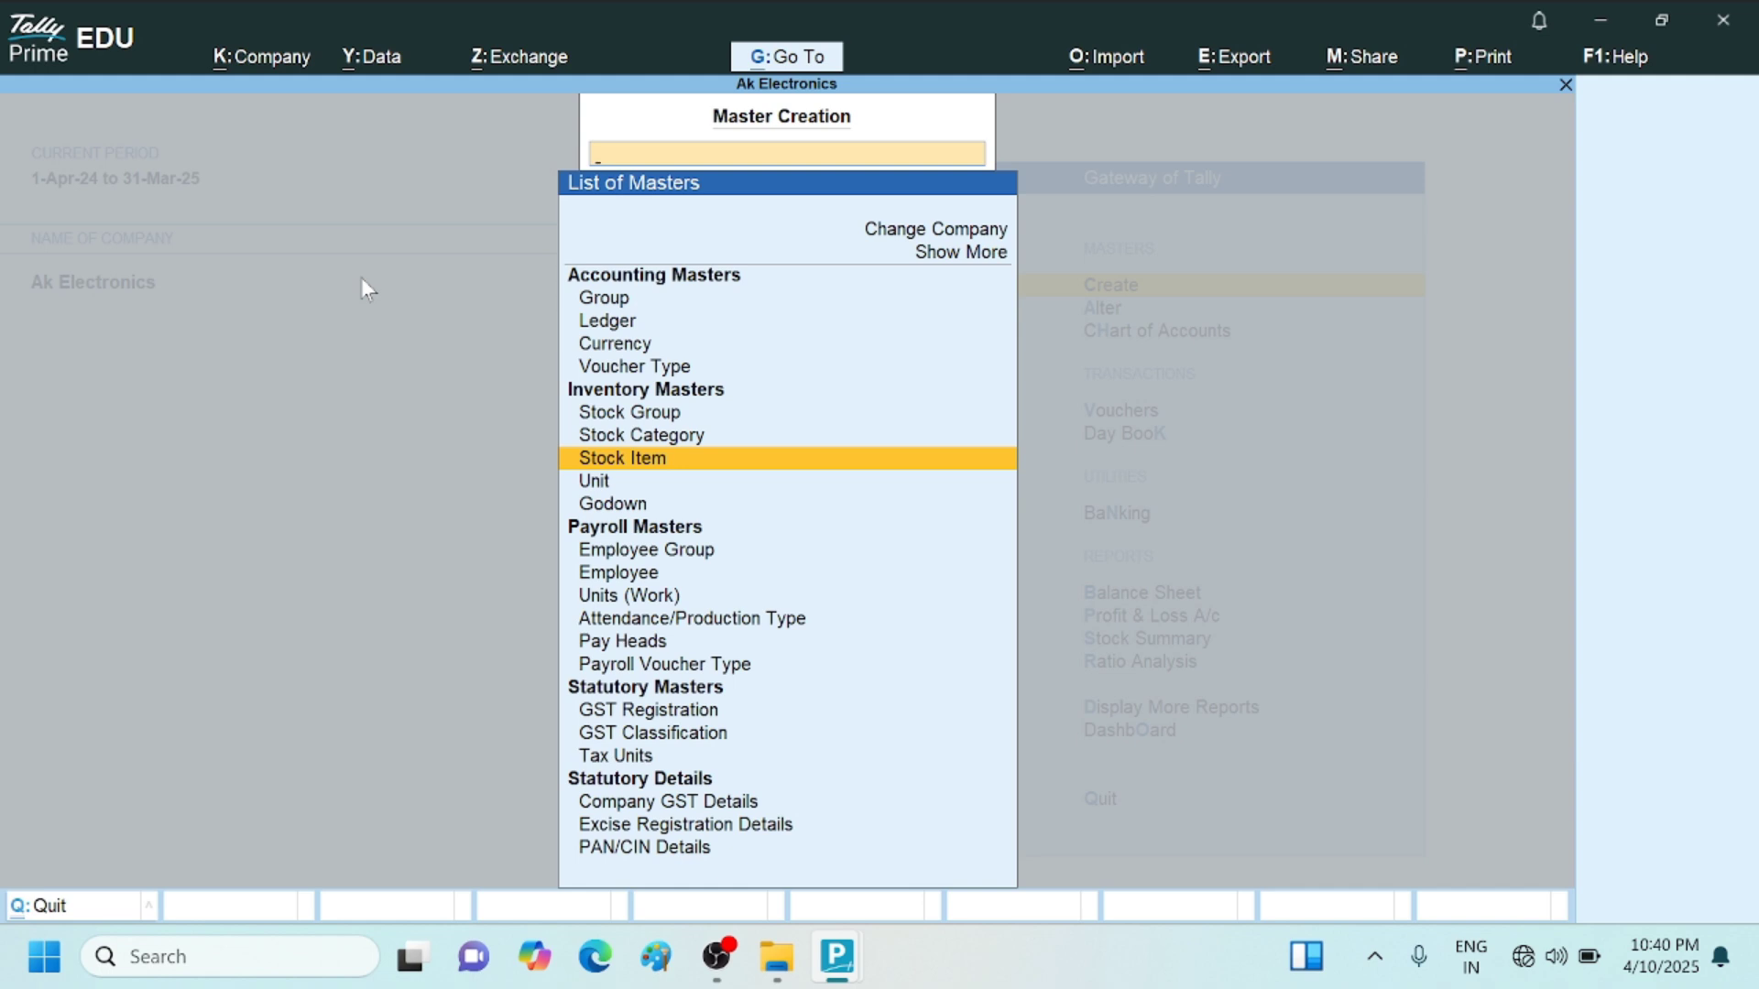
pyautogui.press('Return')
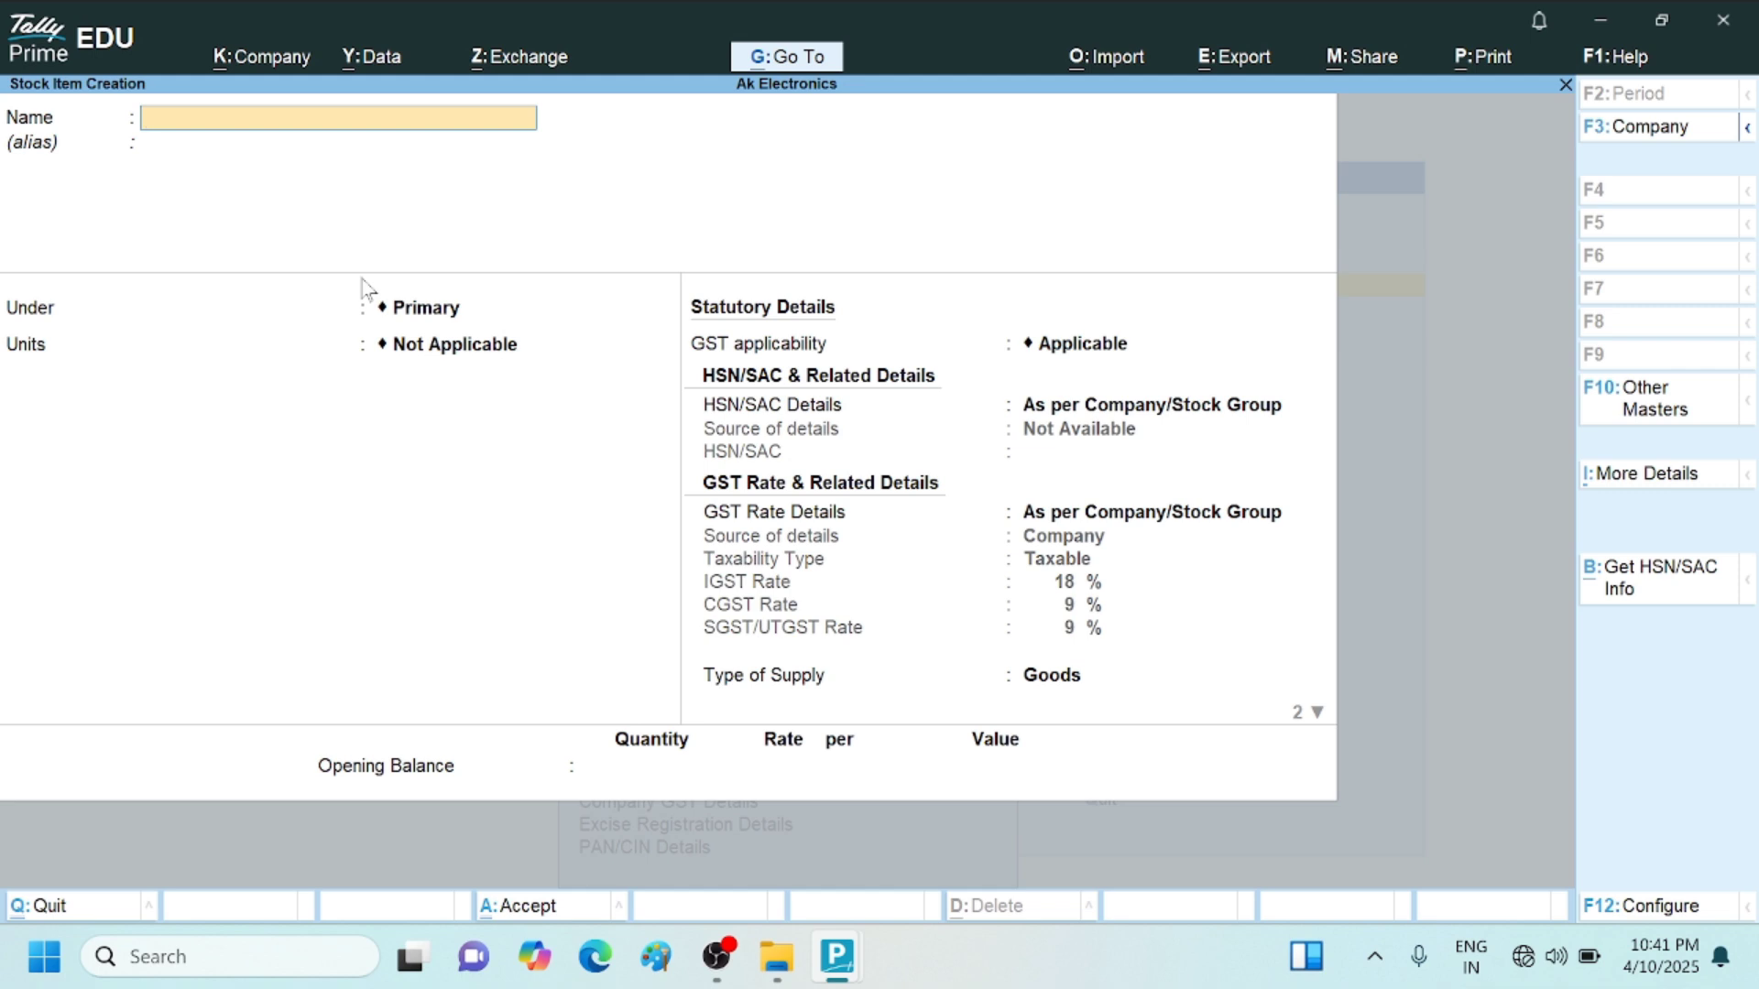
pyautogui.write('SONY TV 20')
pyautogui.press('Return')
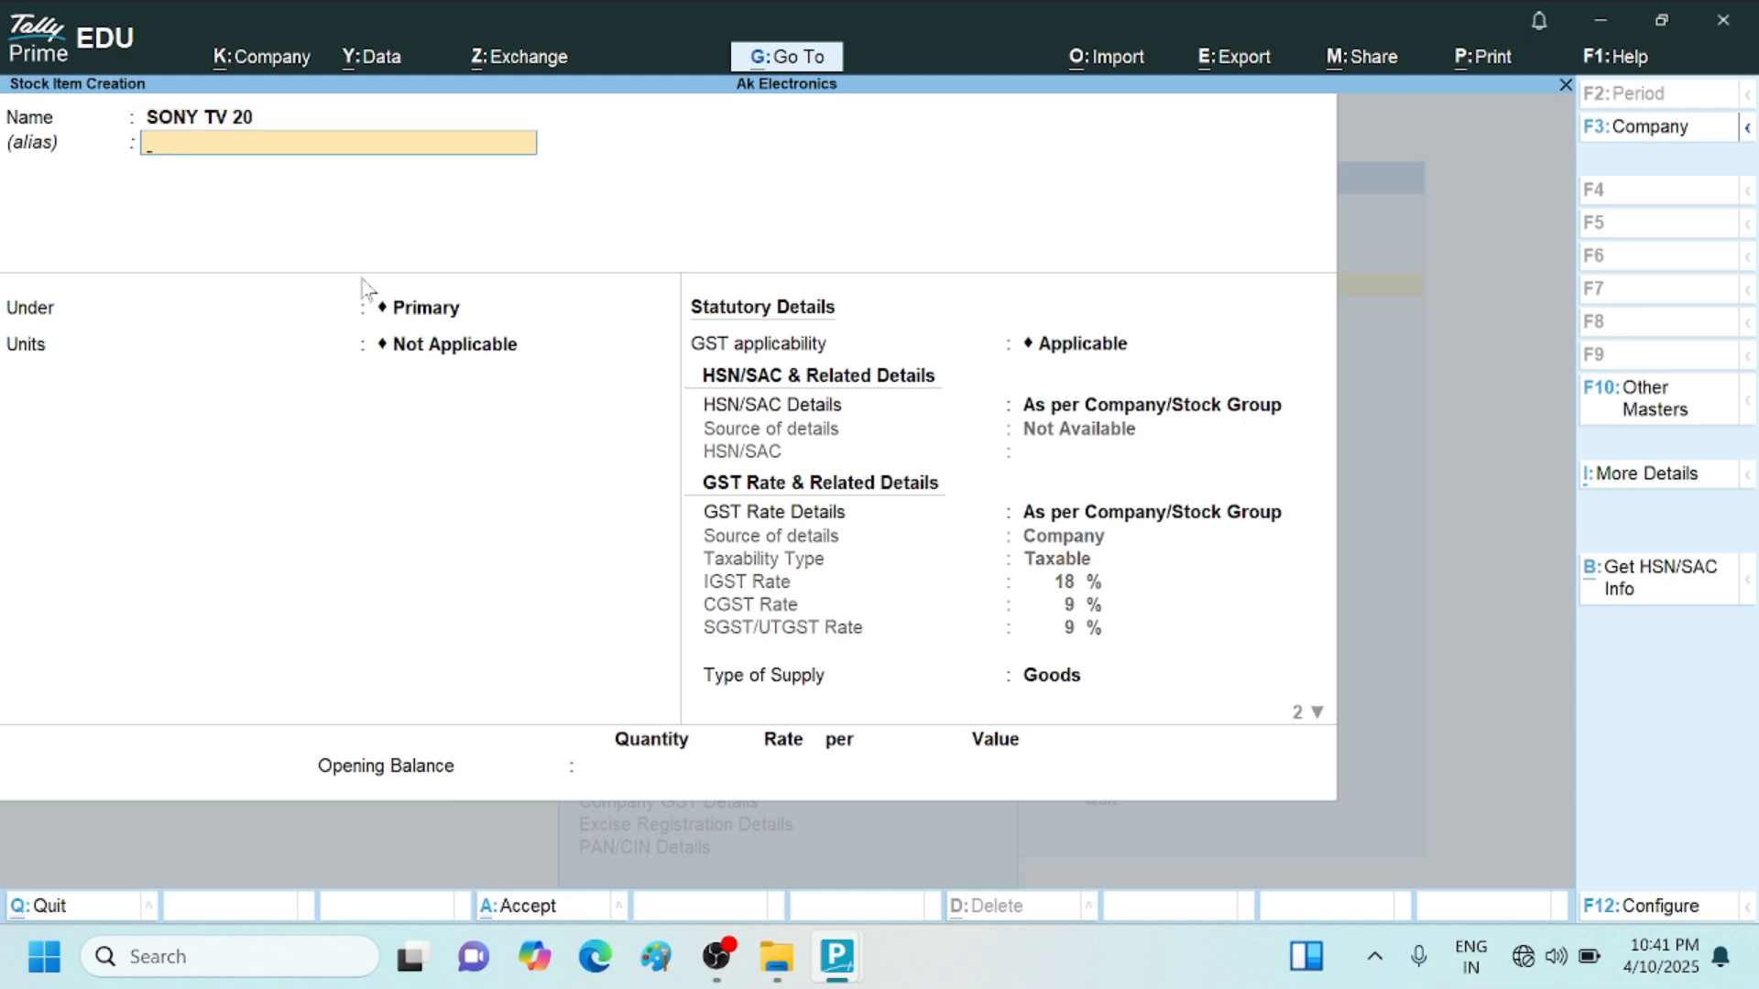
pyautogui.press('Return')
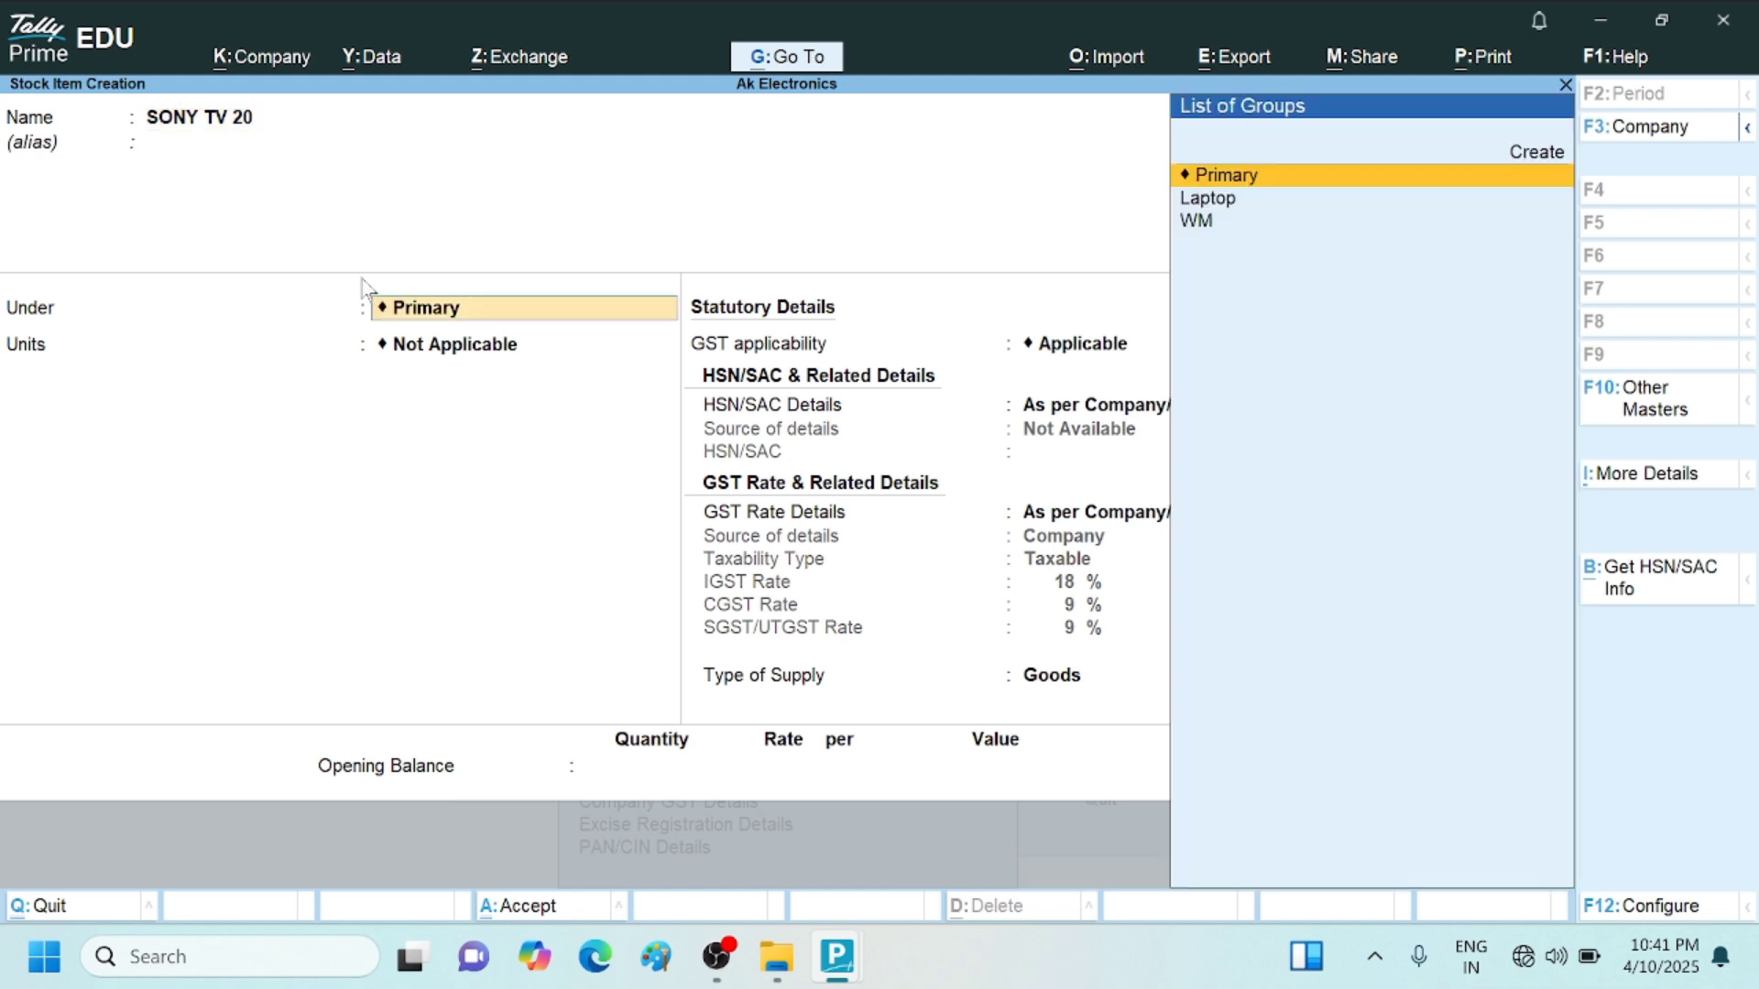
# Create a TV stock group under Primary for the item, with item quantities added set to Yes and default HSN/SAC and GST details
pyautogui.press('Up')
pyautogui.press('Return')
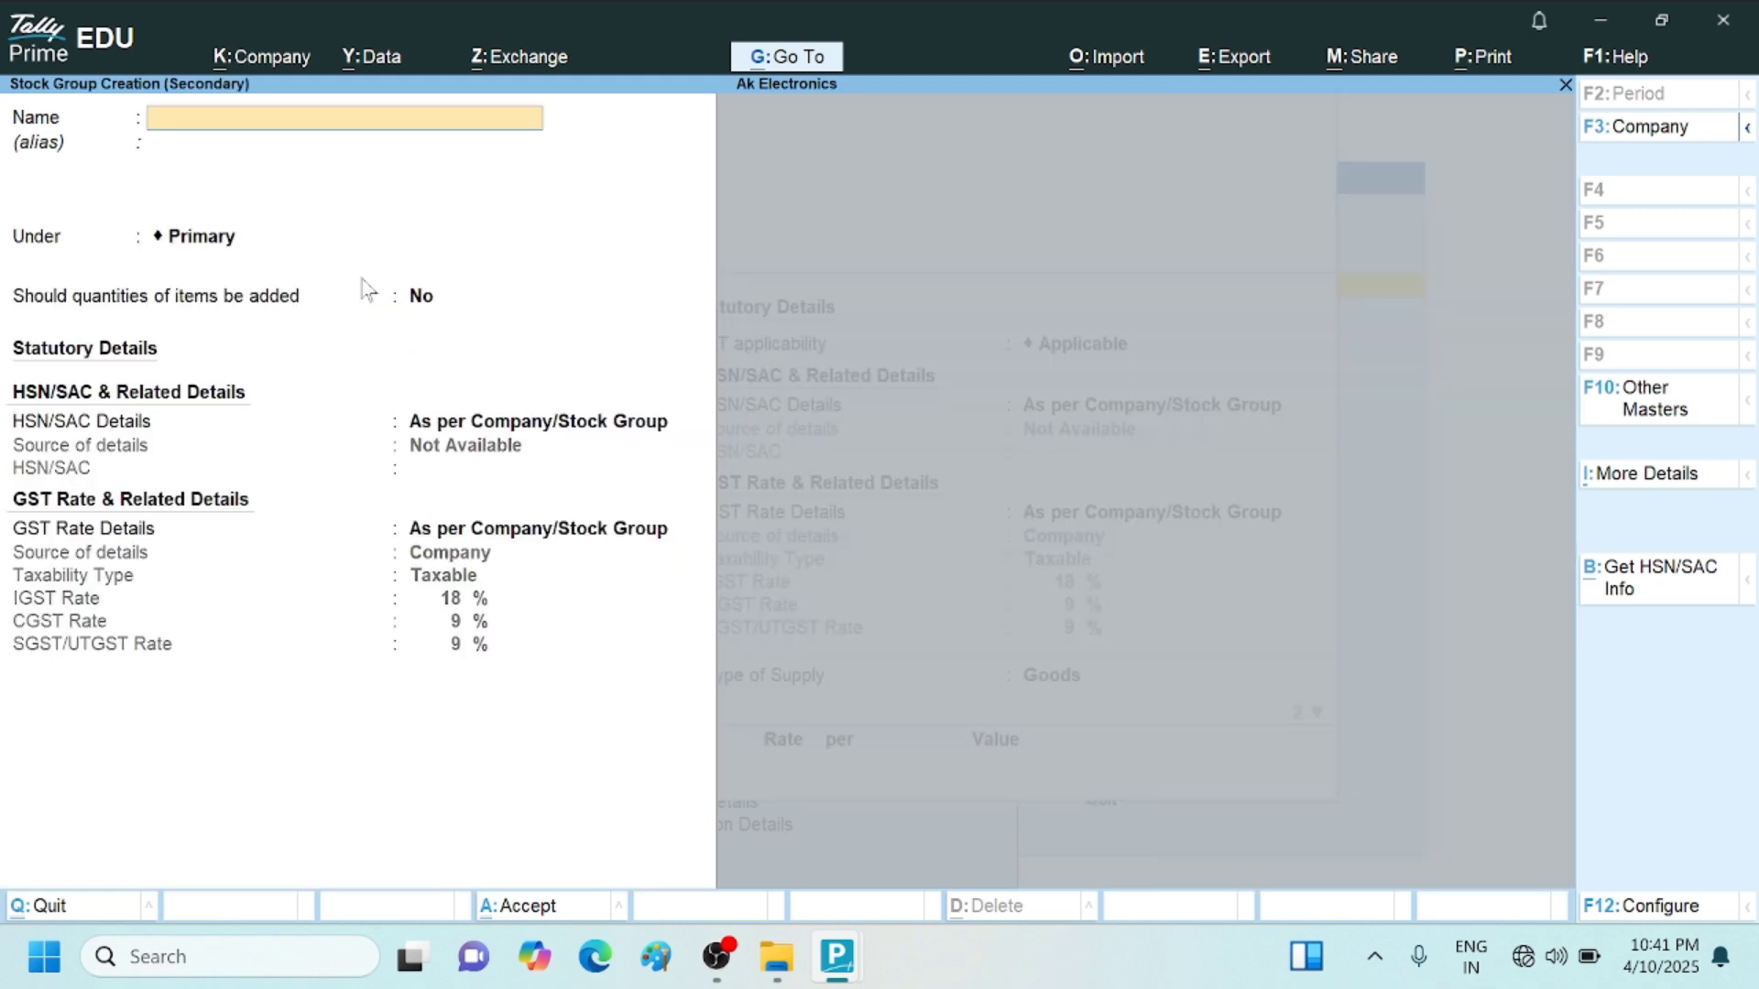
pyautogui.write('TV')
pyautogui.press('Return')
pyautogui.press('Return')
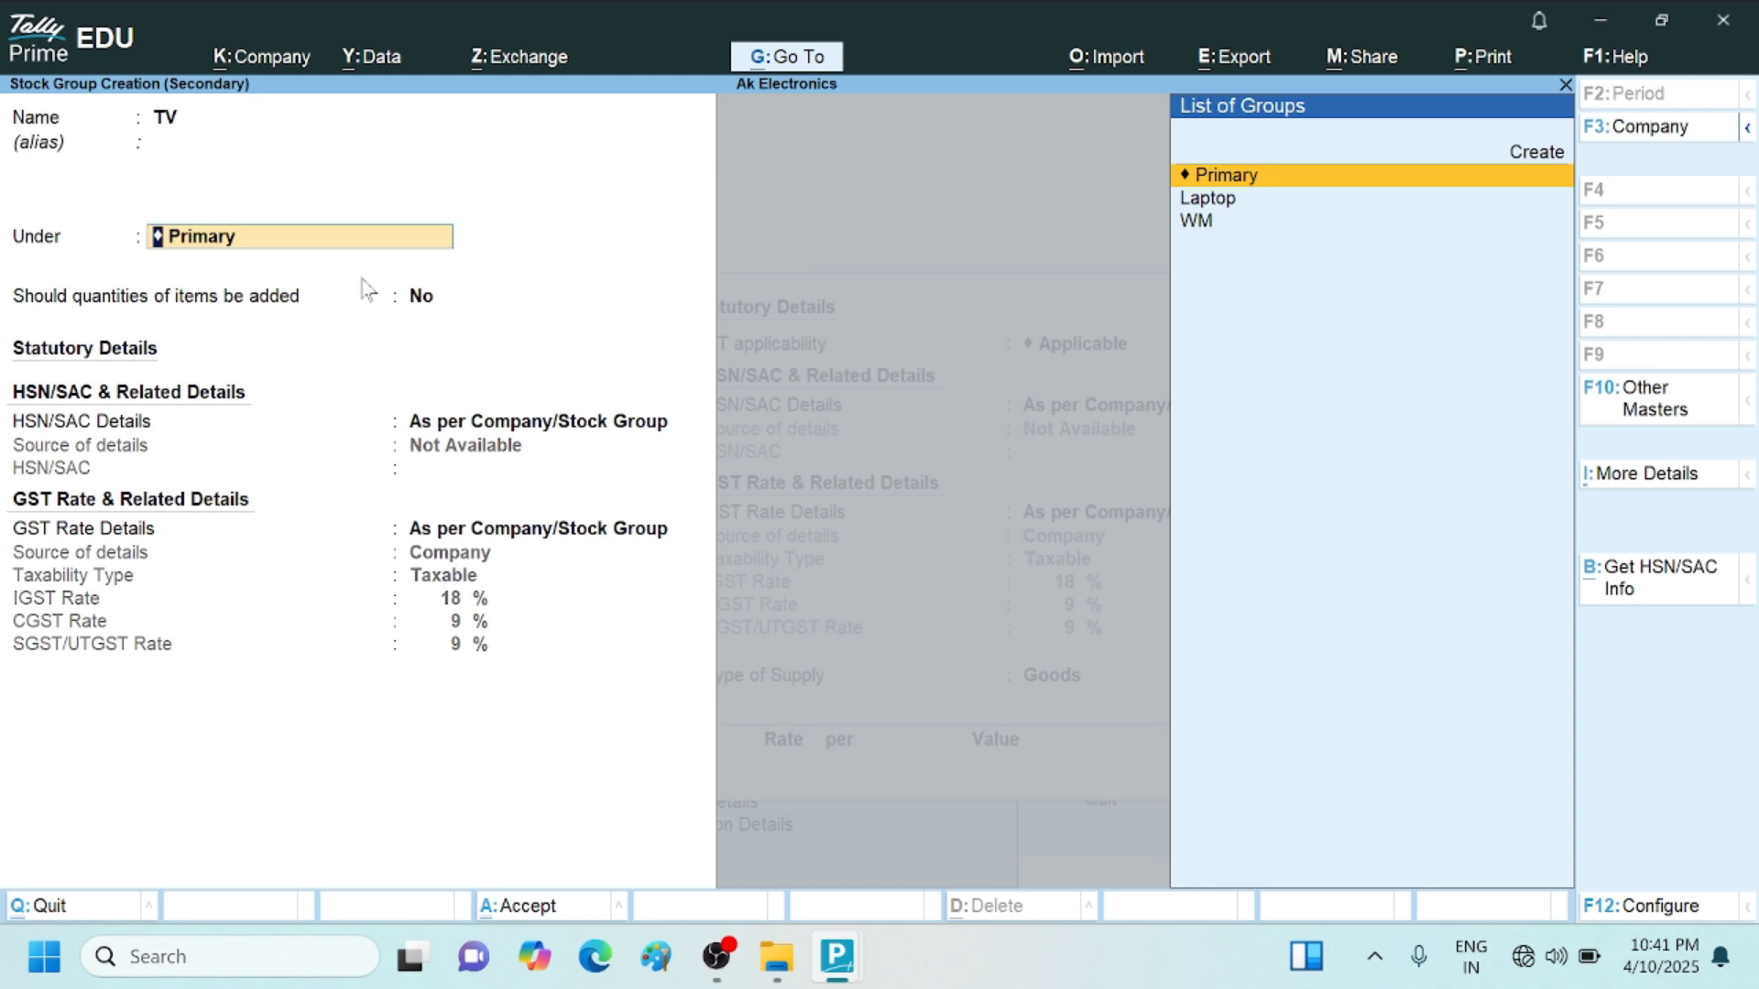
pyautogui.press('Return')
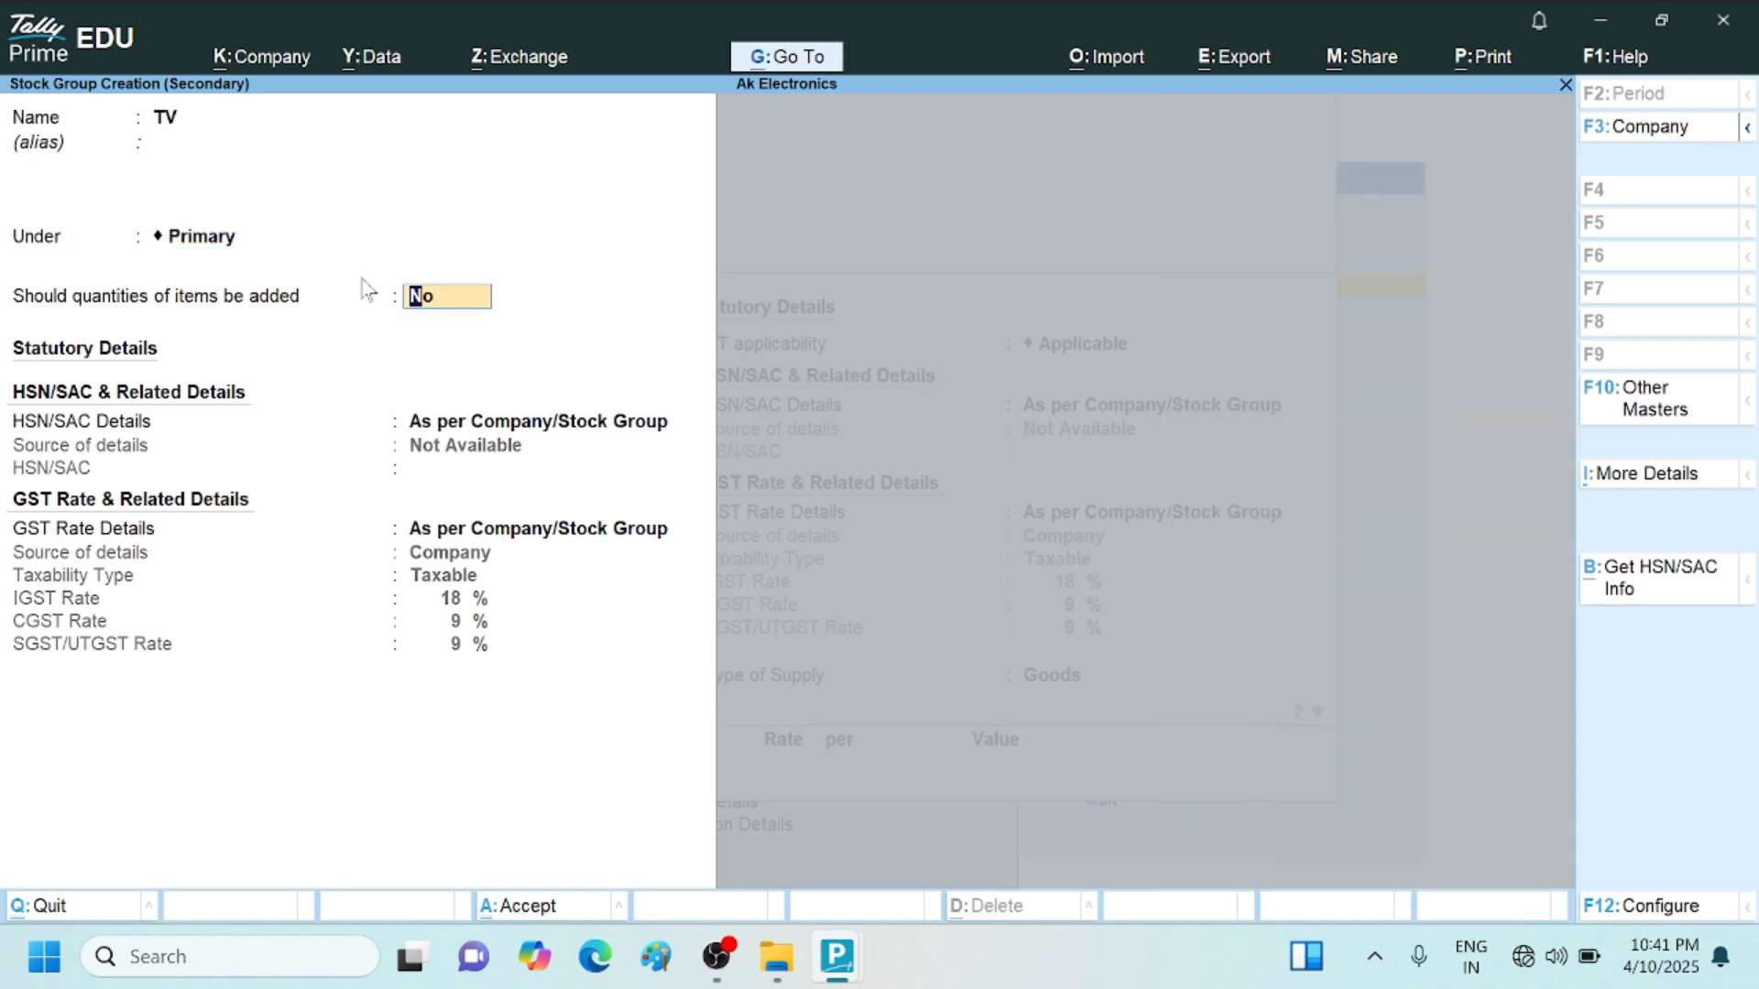
pyautogui.write('y')
pyautogui.press('Return')
pyautogui.press('Return')
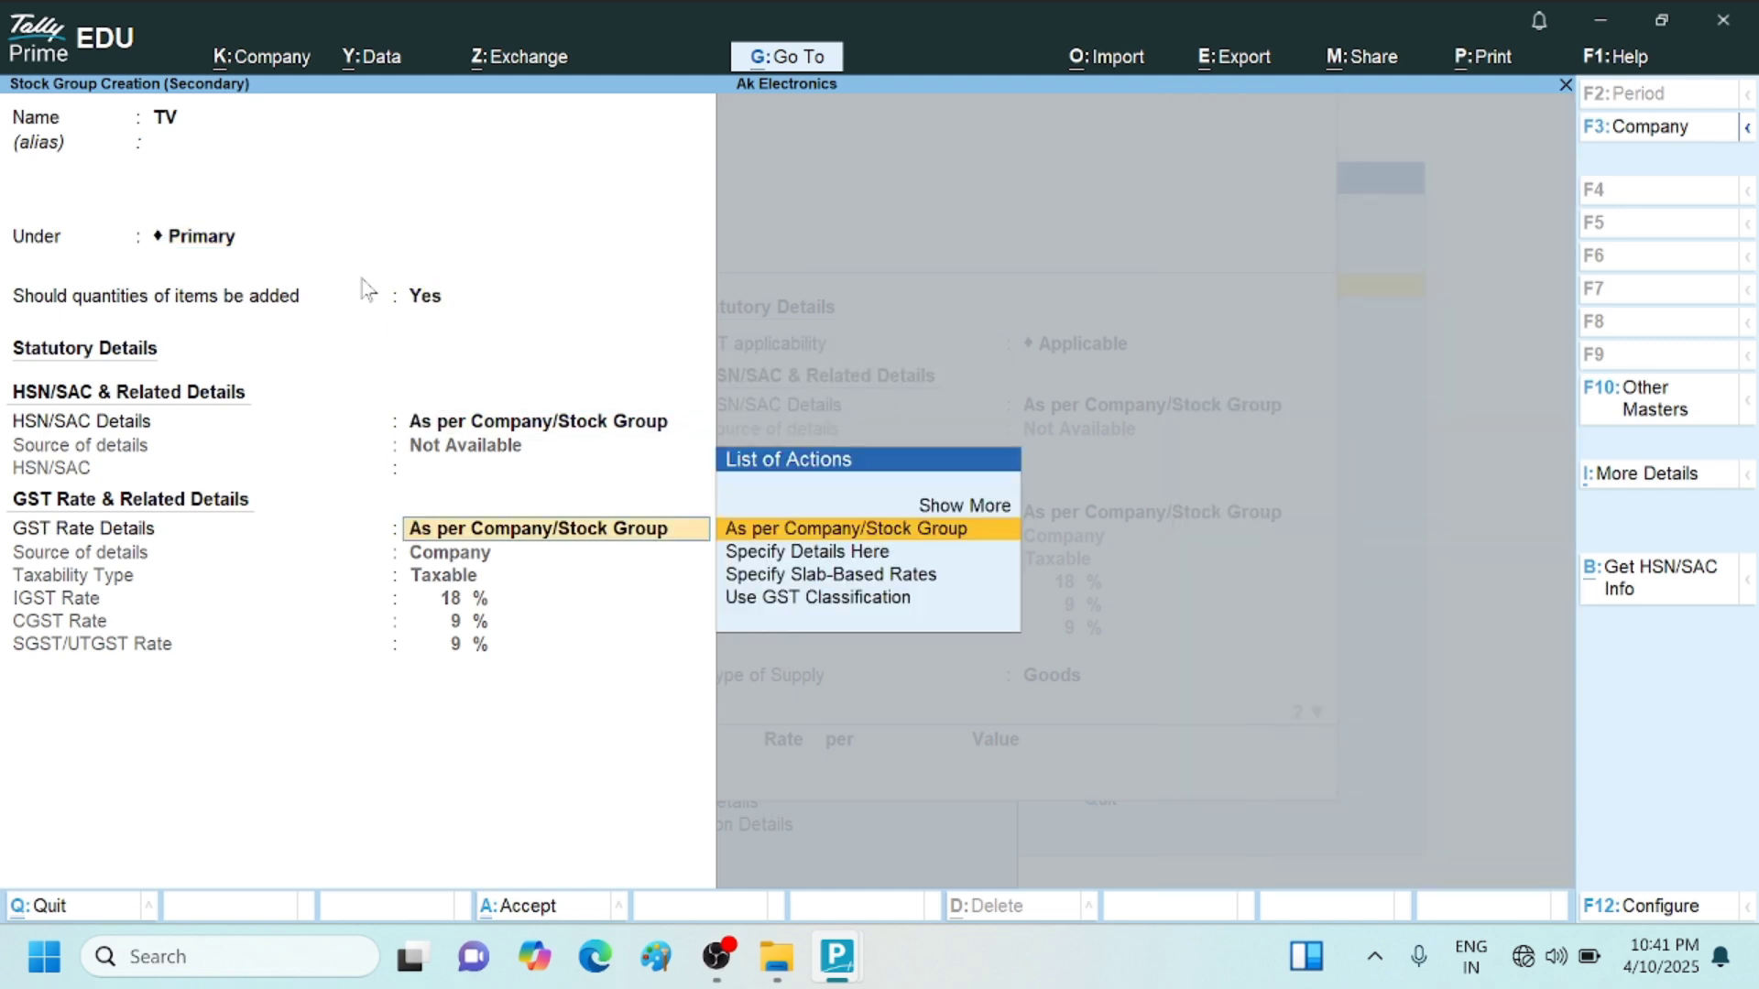
pyautogui.press('Return')
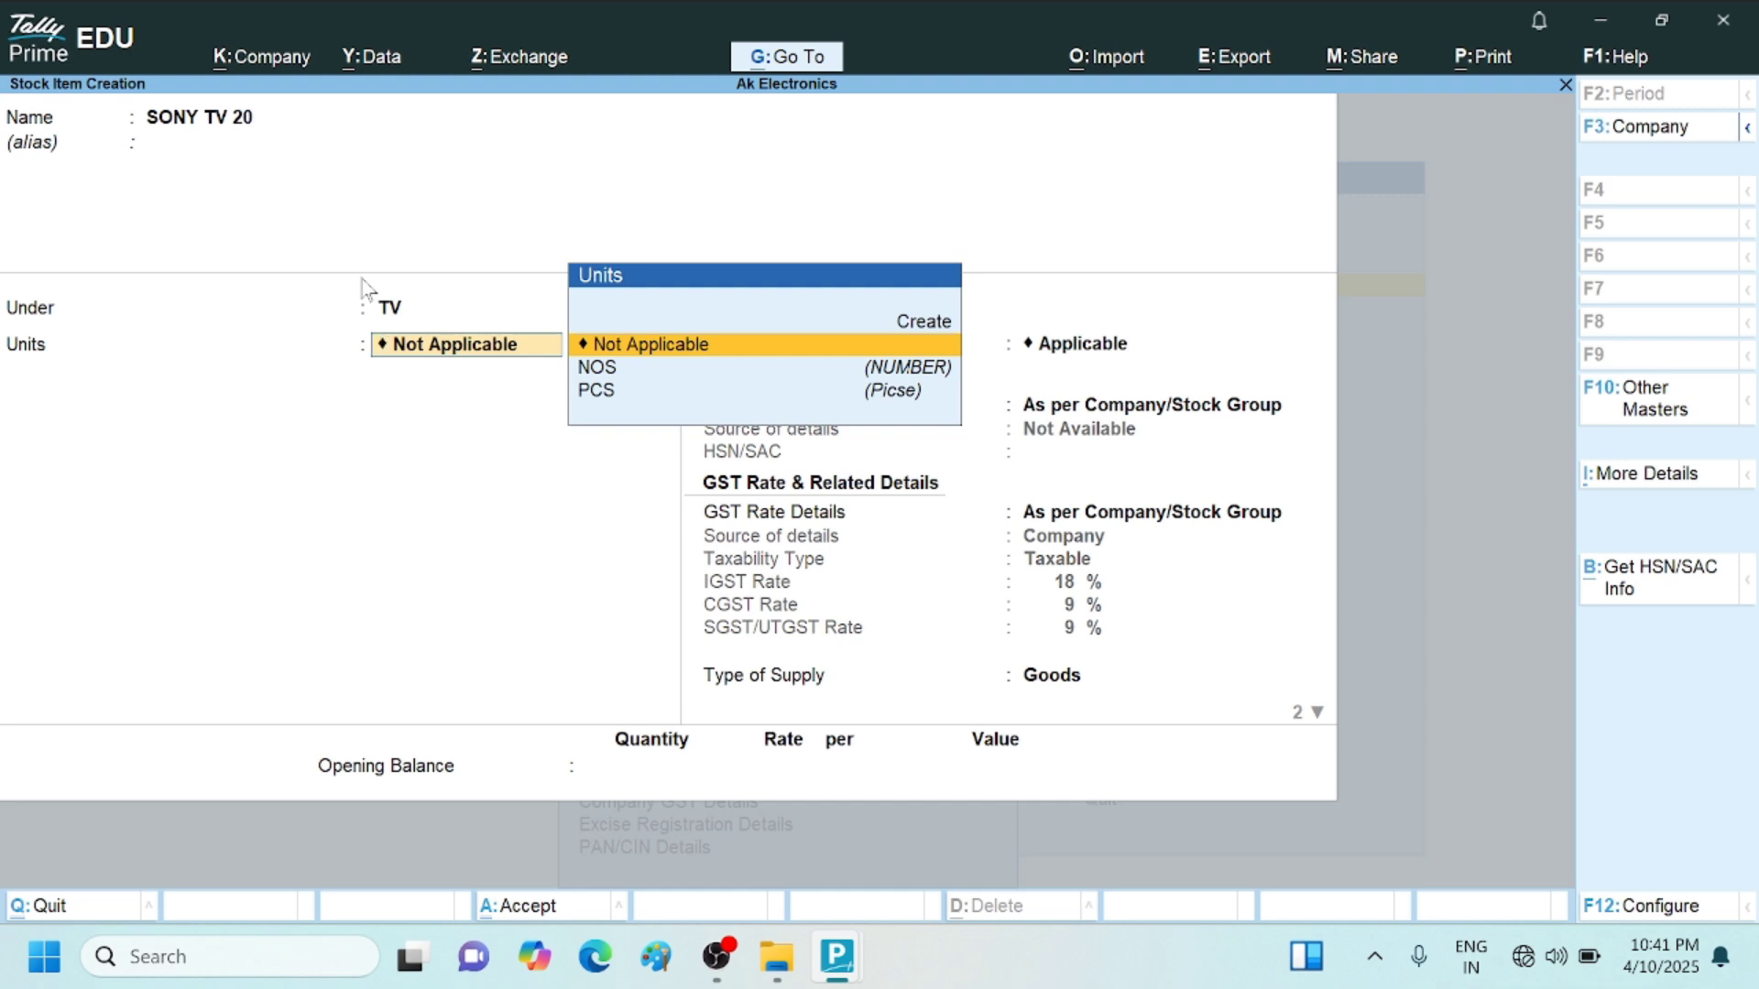
# Set the SONY TV 20 item's units to NOS and keep its default GST and other statutory details
pyautogui.press('Down')
pyautogui.press('Down')
pyautogui.press('Up')
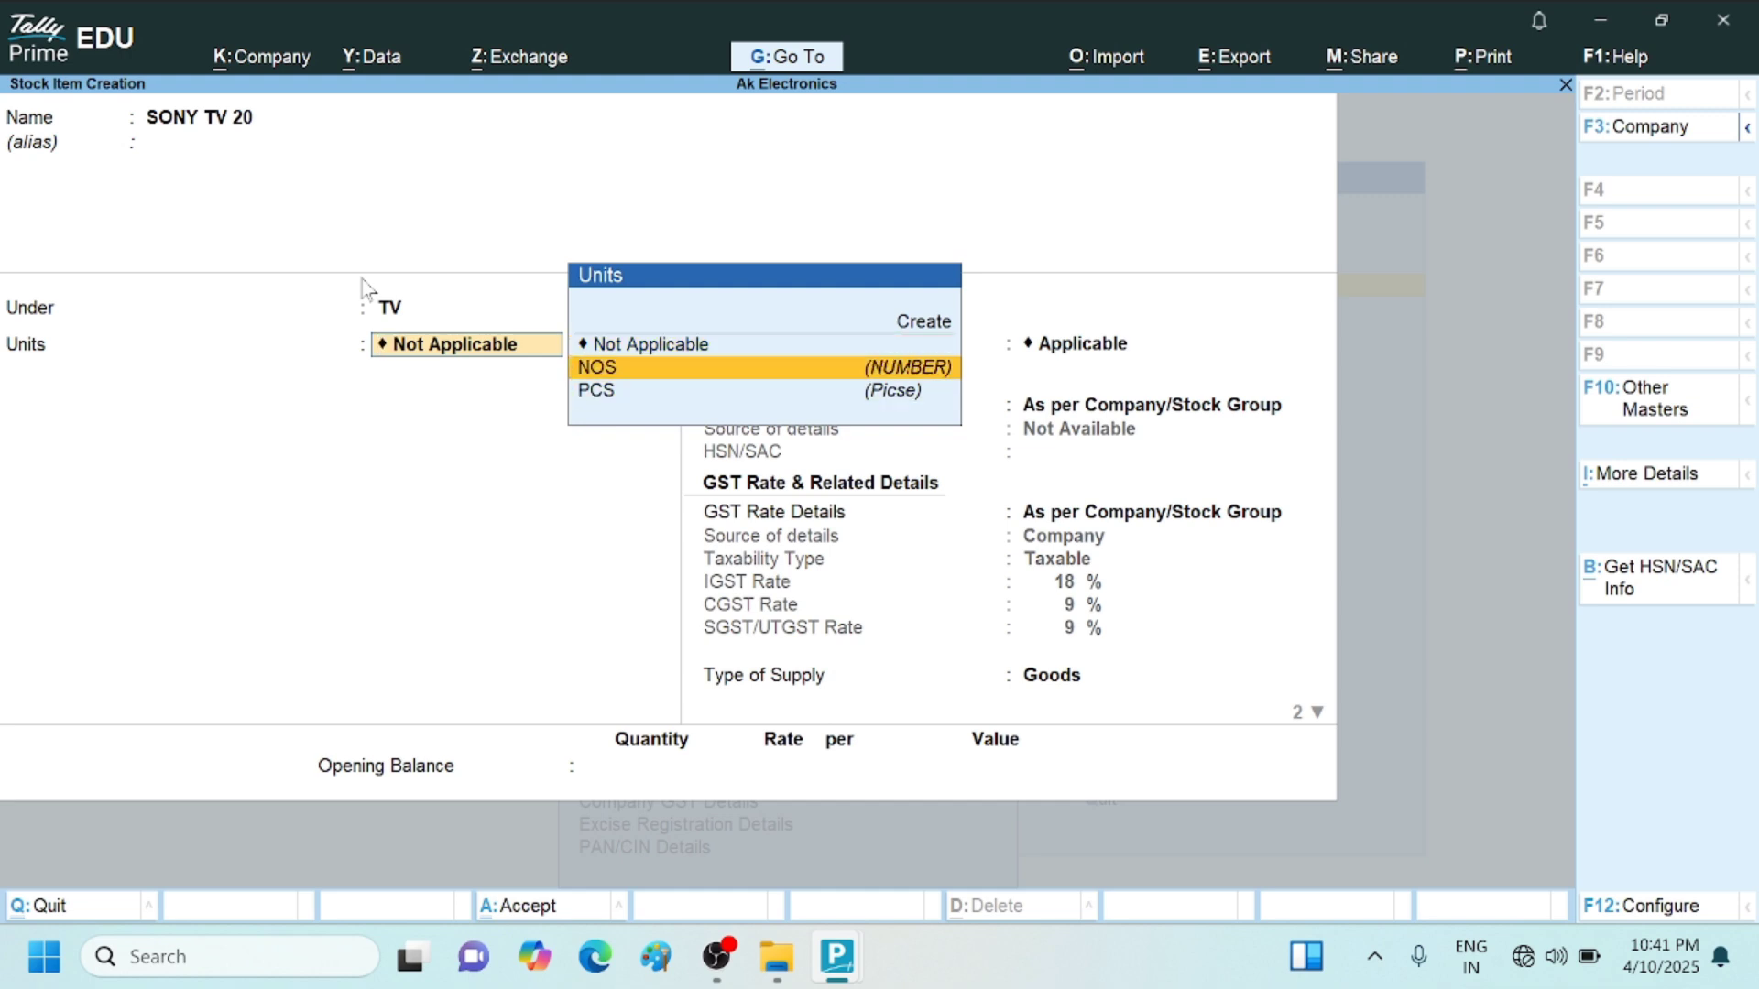
pyautogui.press('Return')
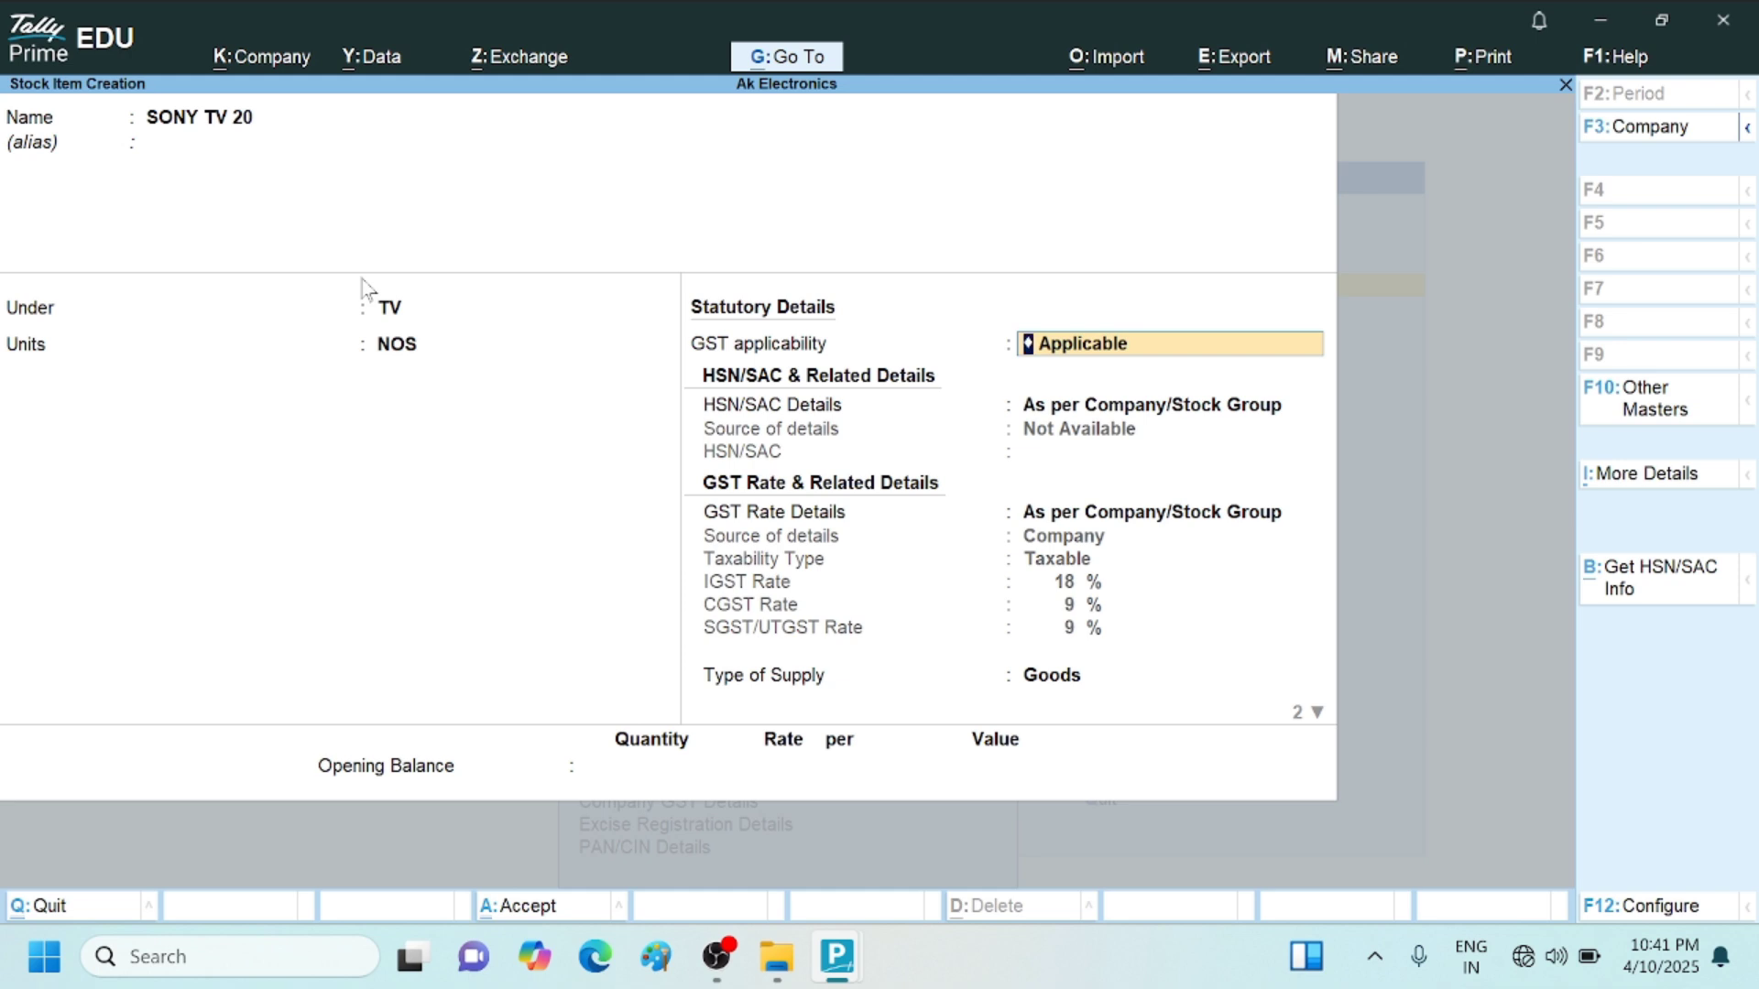
pyautogui.press('Return')
pyautogui.press('Return')
pyautogui.press('Return')
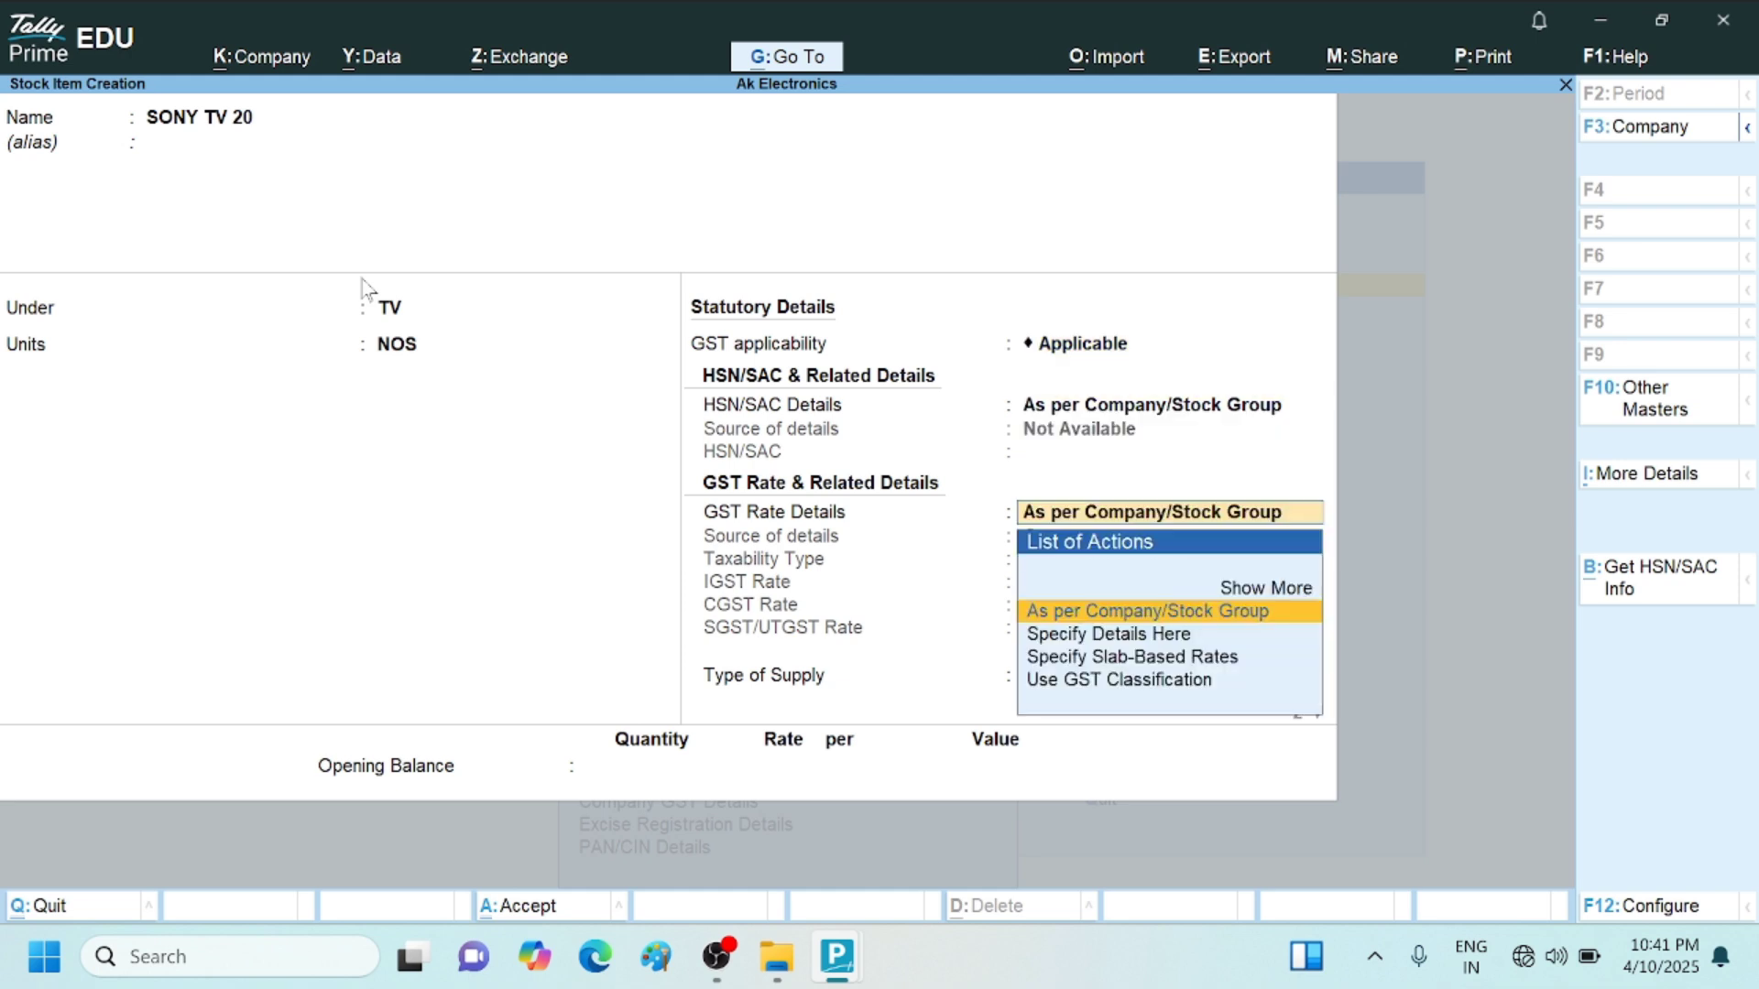
pyautogui.press('Return')
pyautogui.press('Return')
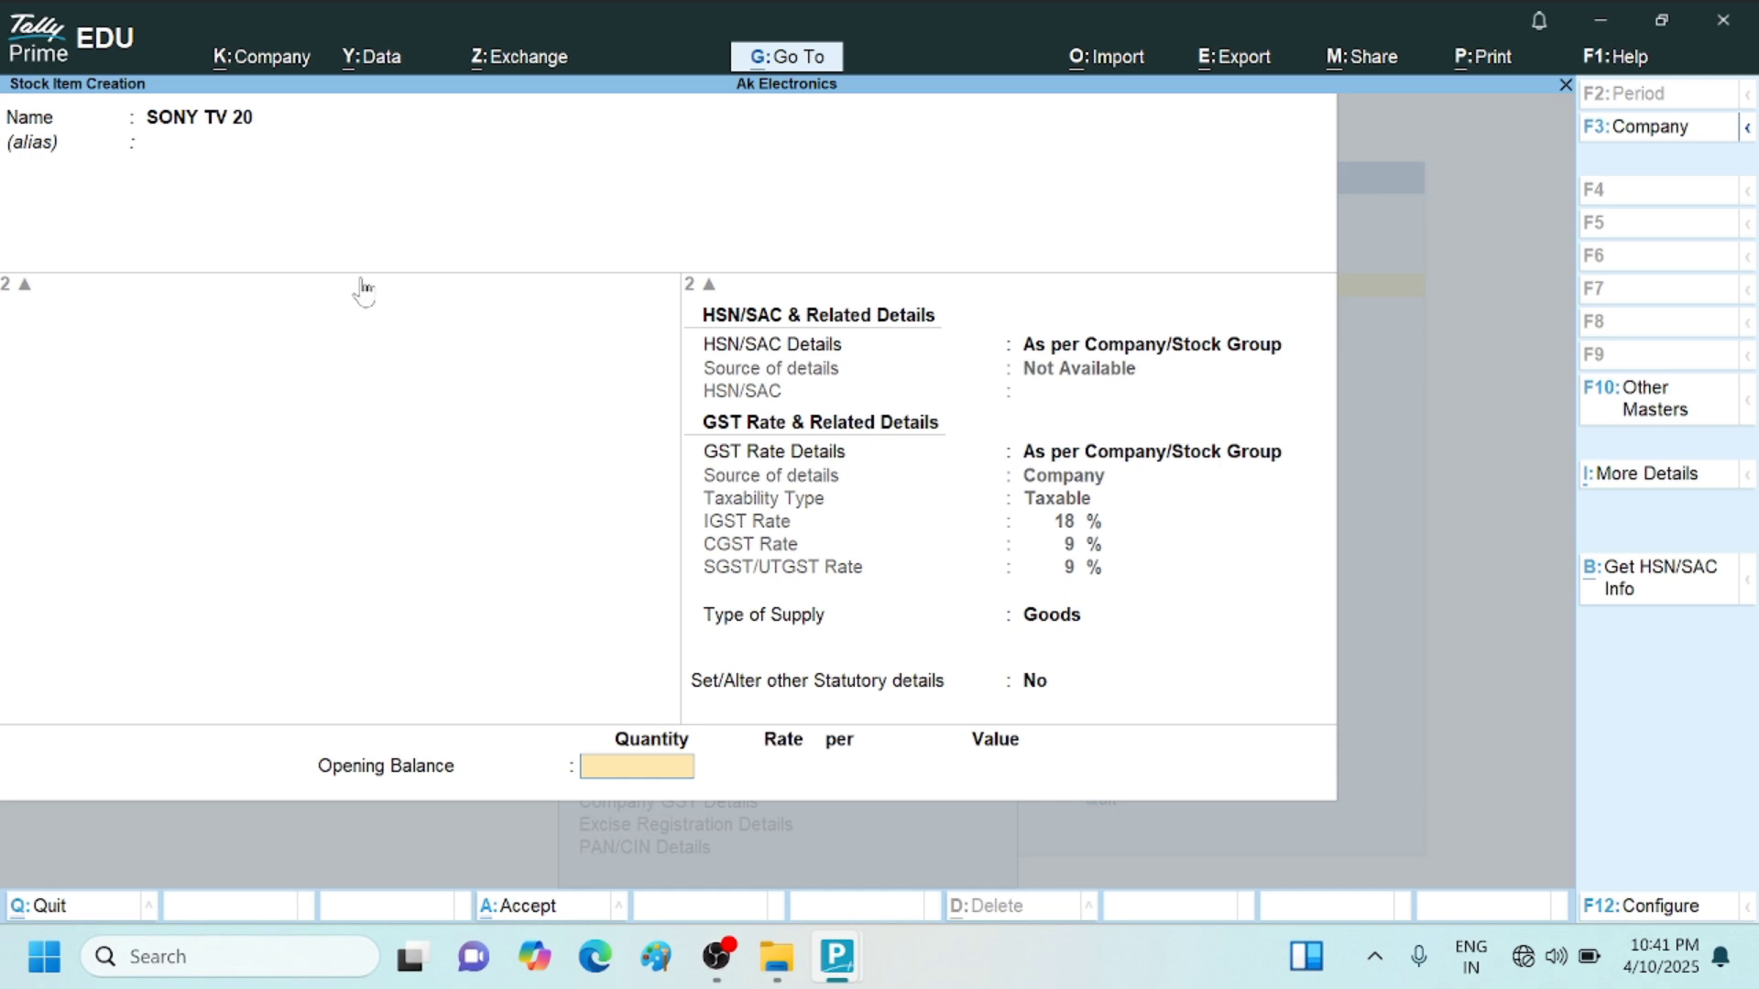
# Enter an opening balance of 15,000 NOS at a rate of 5 per NOS and save the SONY TV 20 item
pyautogui.write('15000')
pyautogui.press('Return')
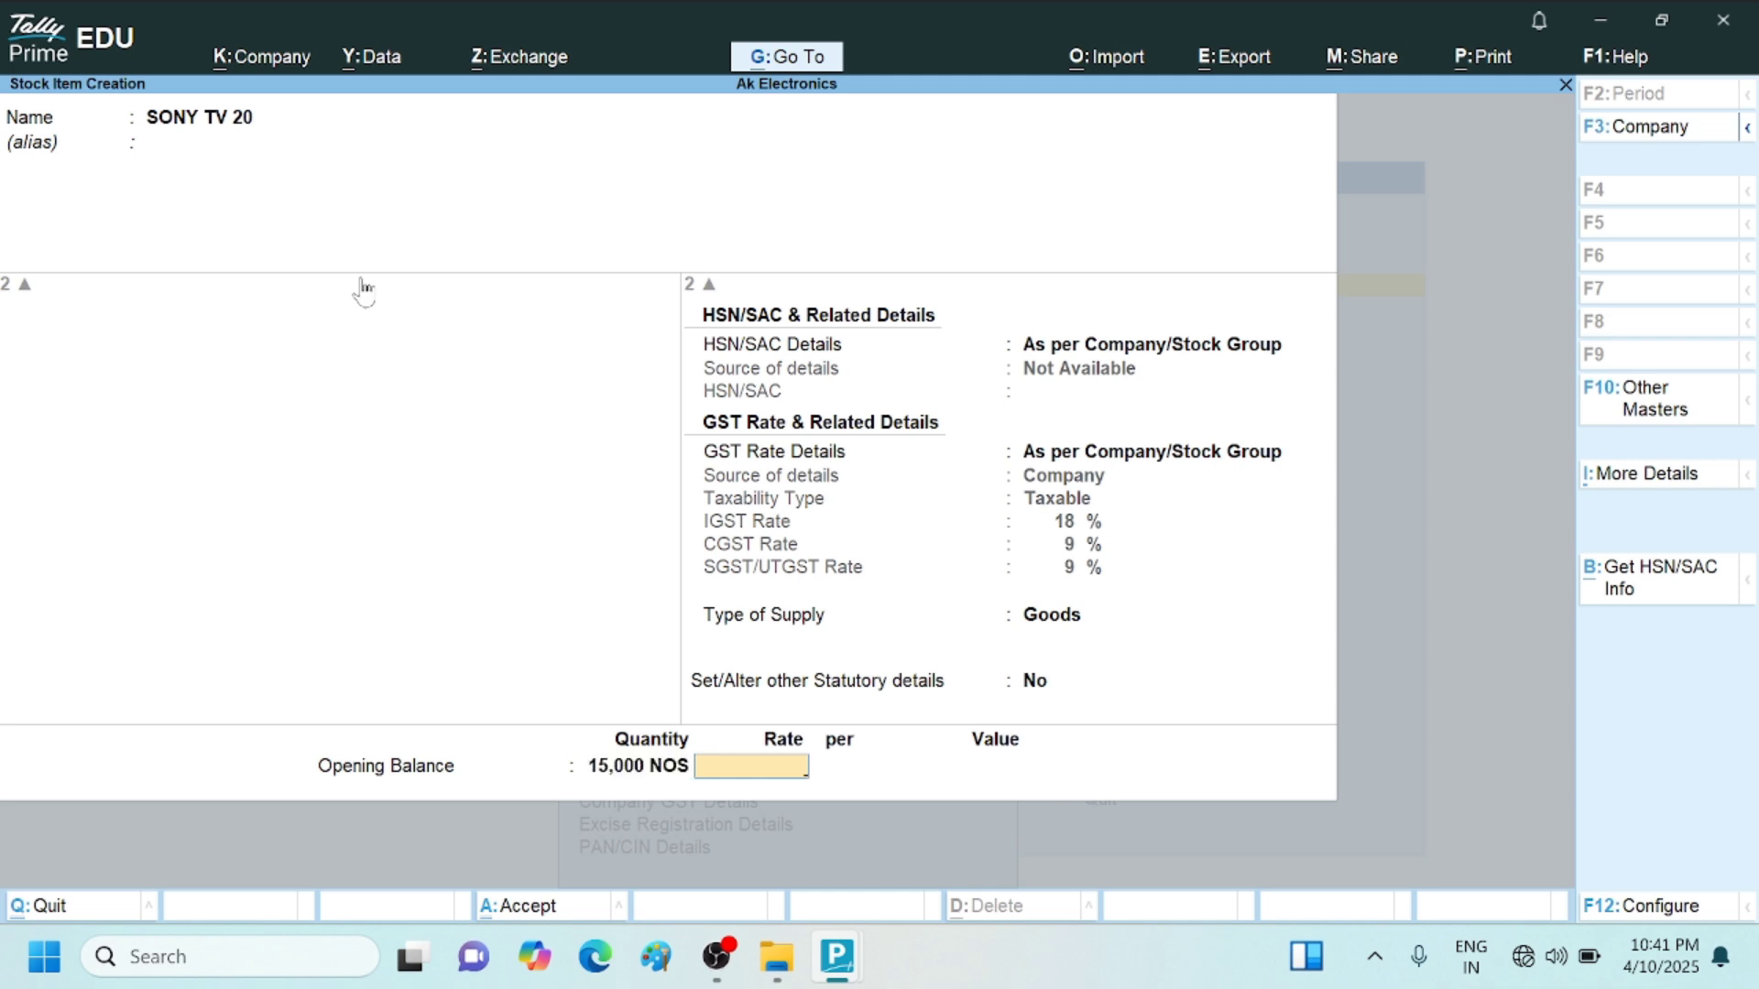
pyautogui.write('5')
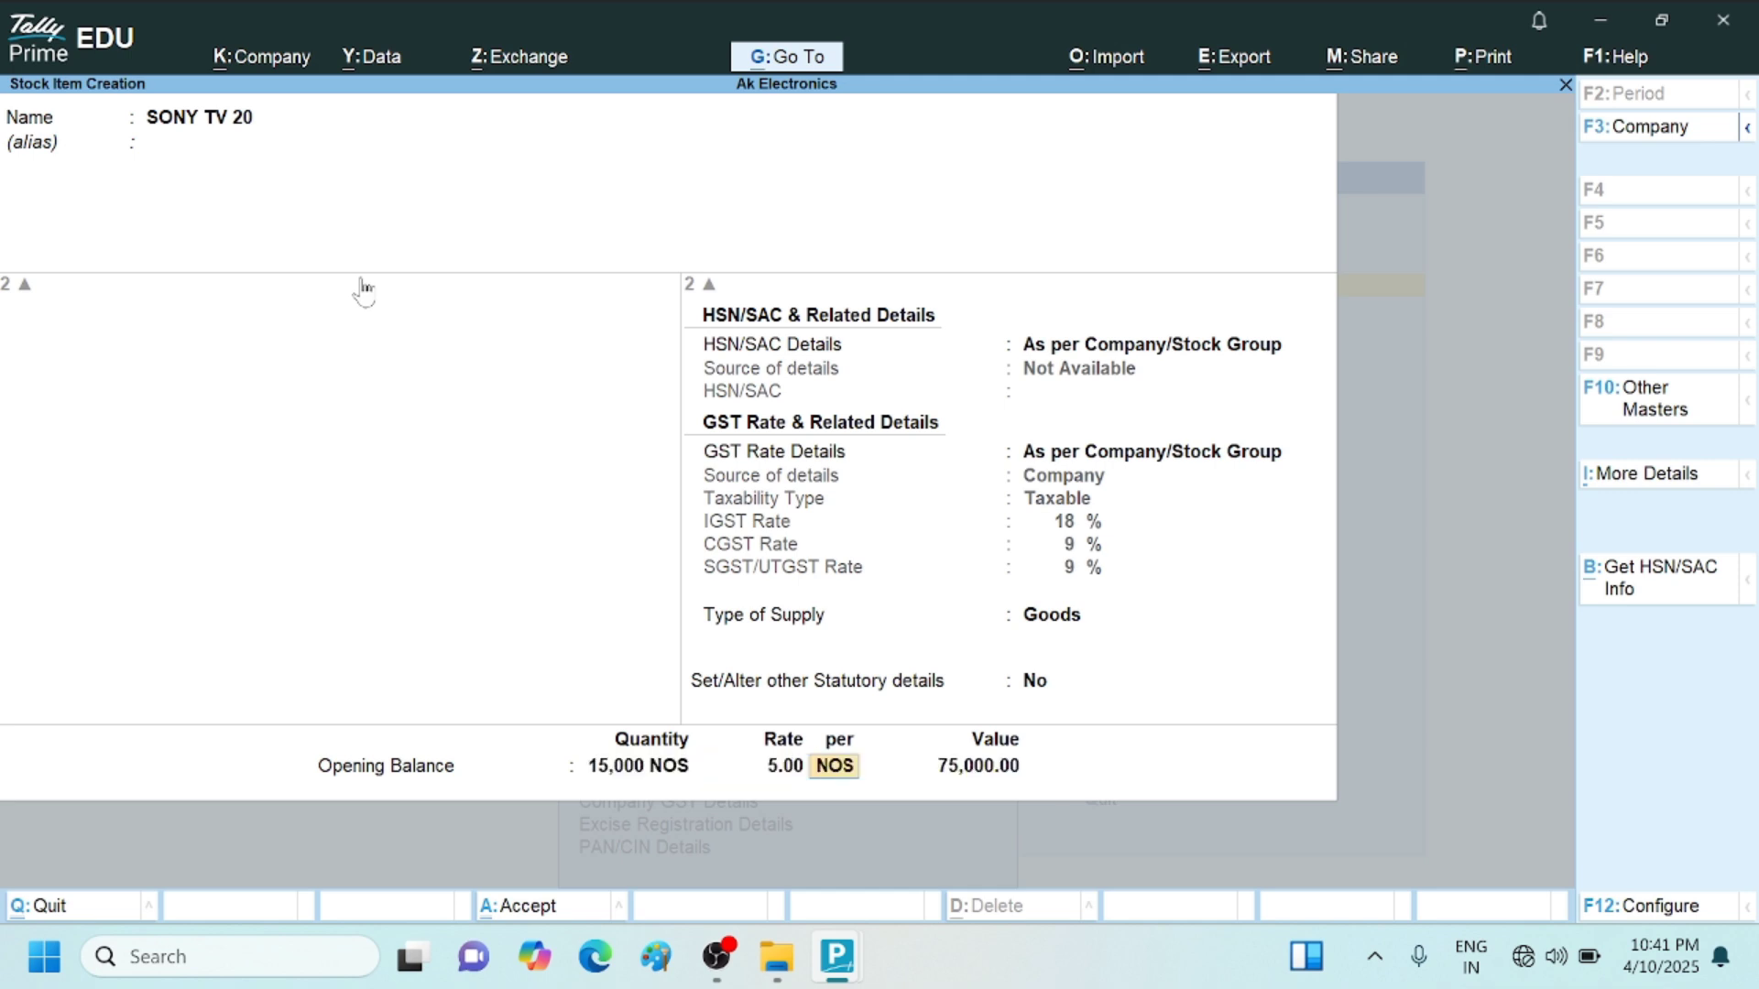
pyautogui.press('Return')
pyautogui.press('Return')
pyautogui.press('y')
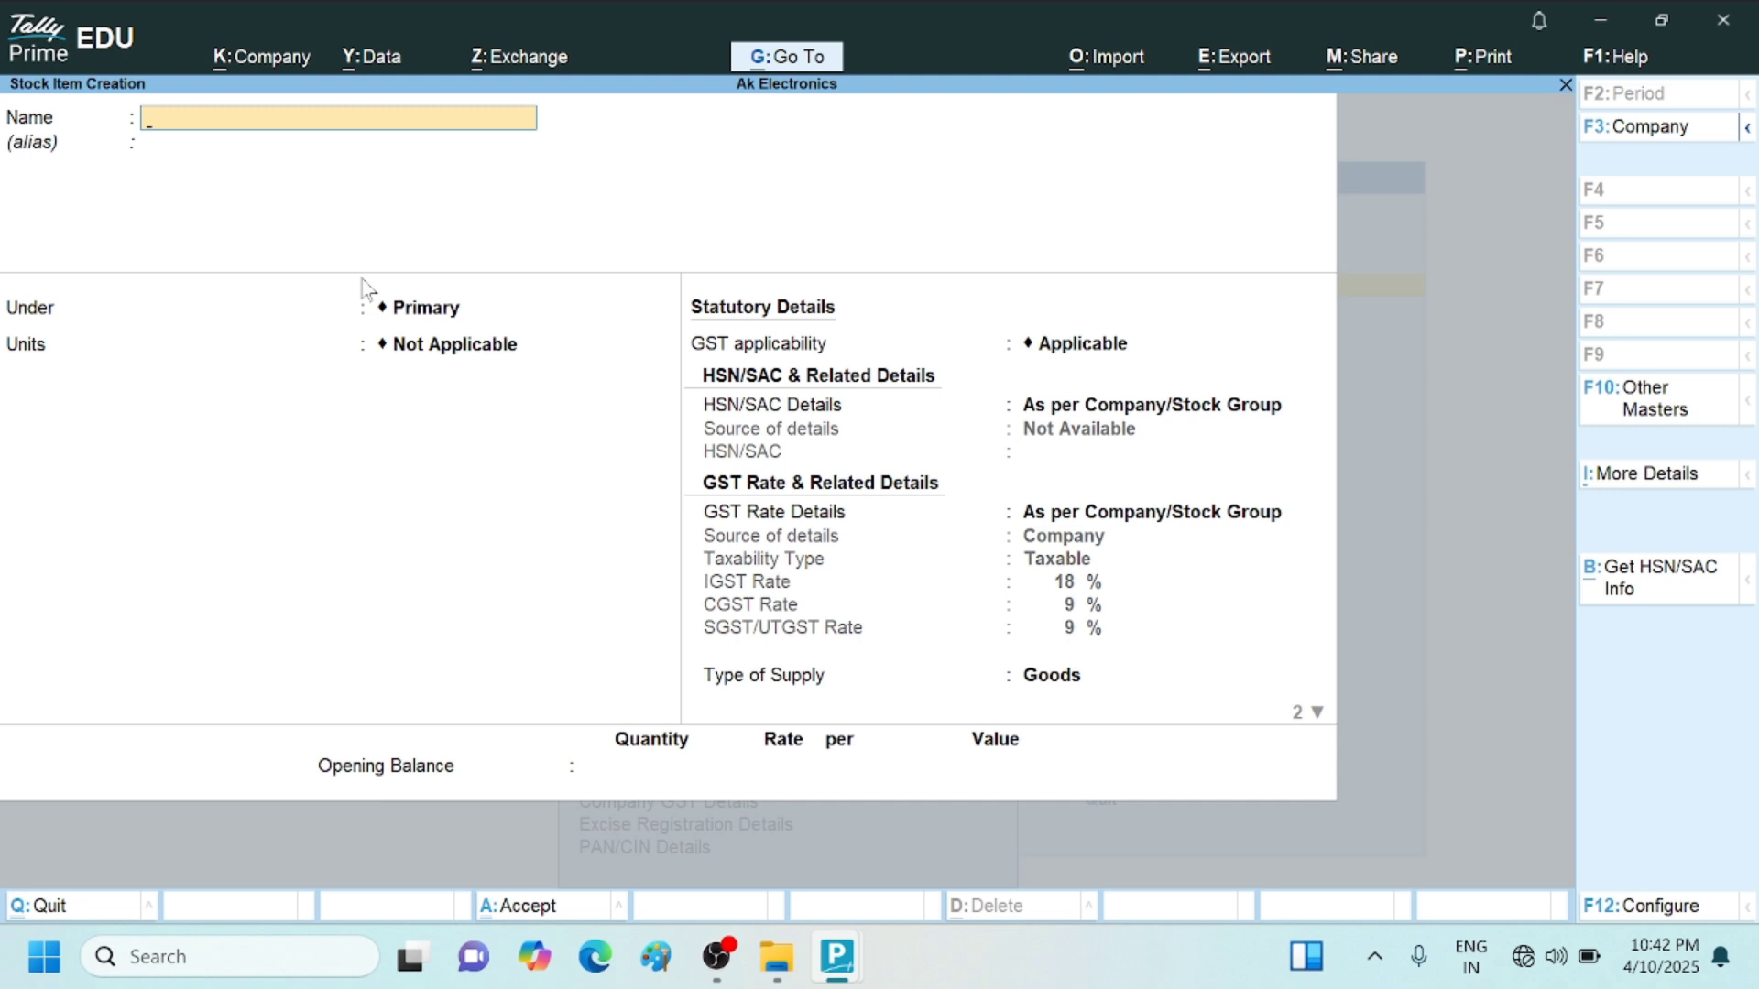
# Name the new stock item LG TV without an alias and place it under the TV stock group
pyautogui.write('LG TV')
pyautogui.press('Return')
pyautogui.press('Return')
pyautogui.press('Down')
pyautogui.press('Down')
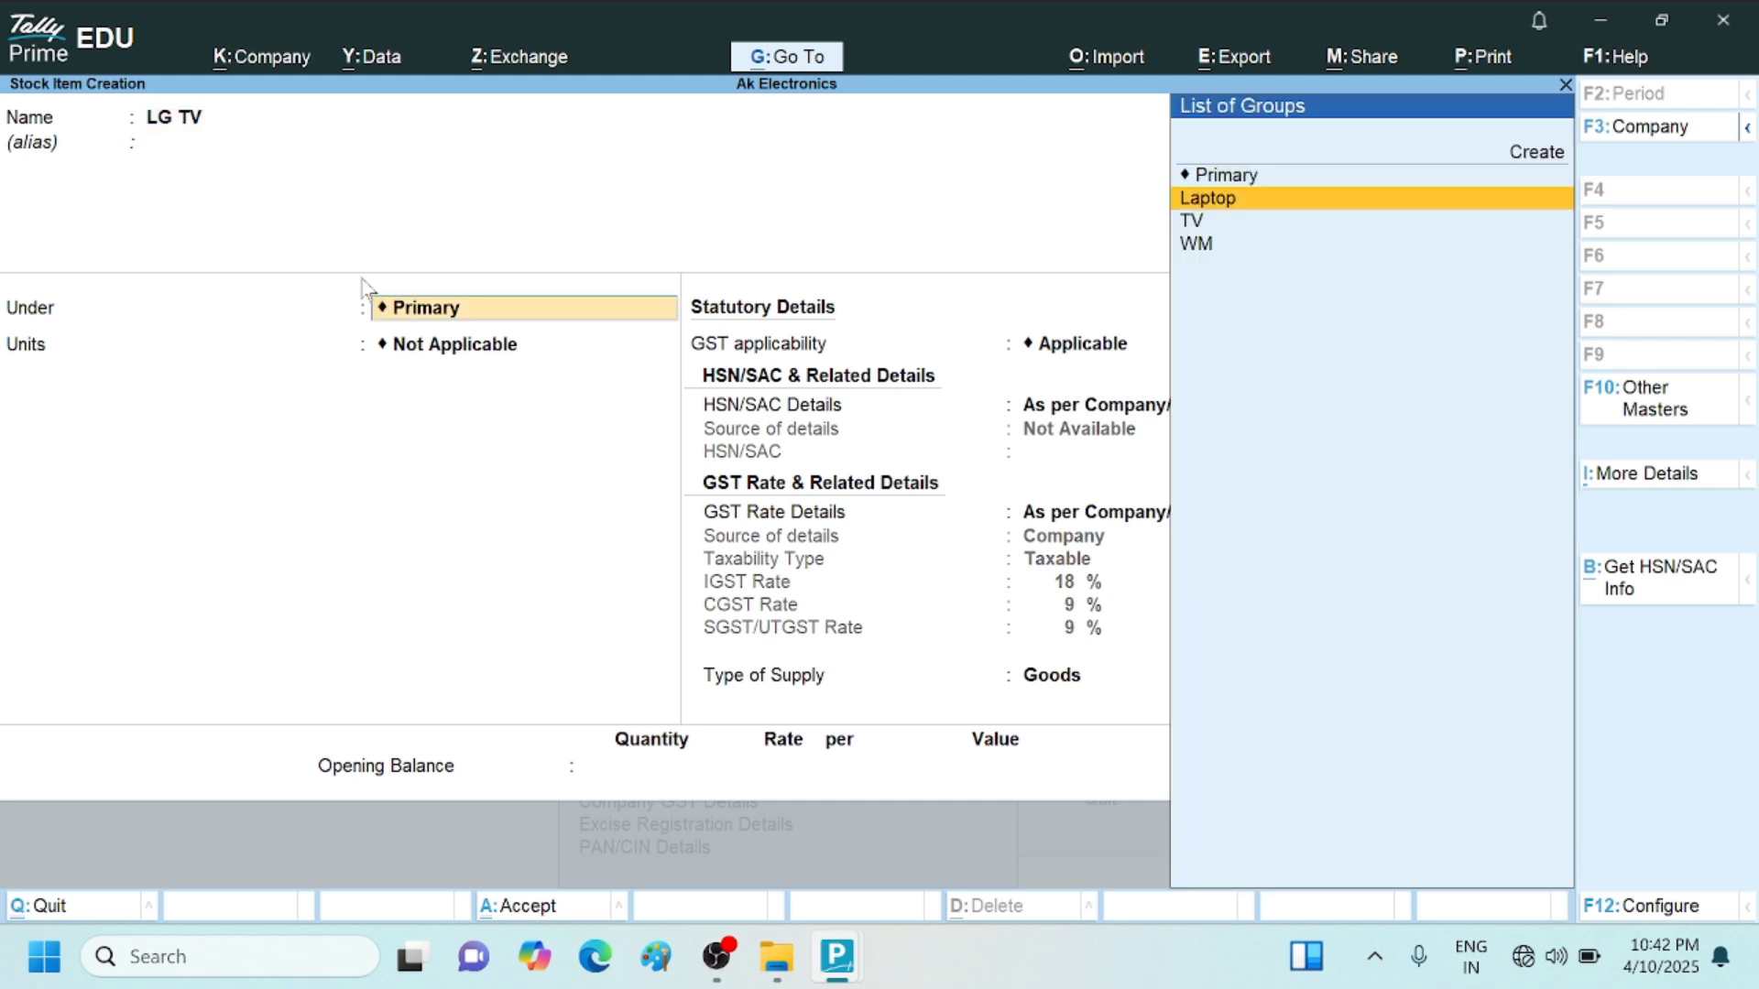
pyautogui.press('Return')
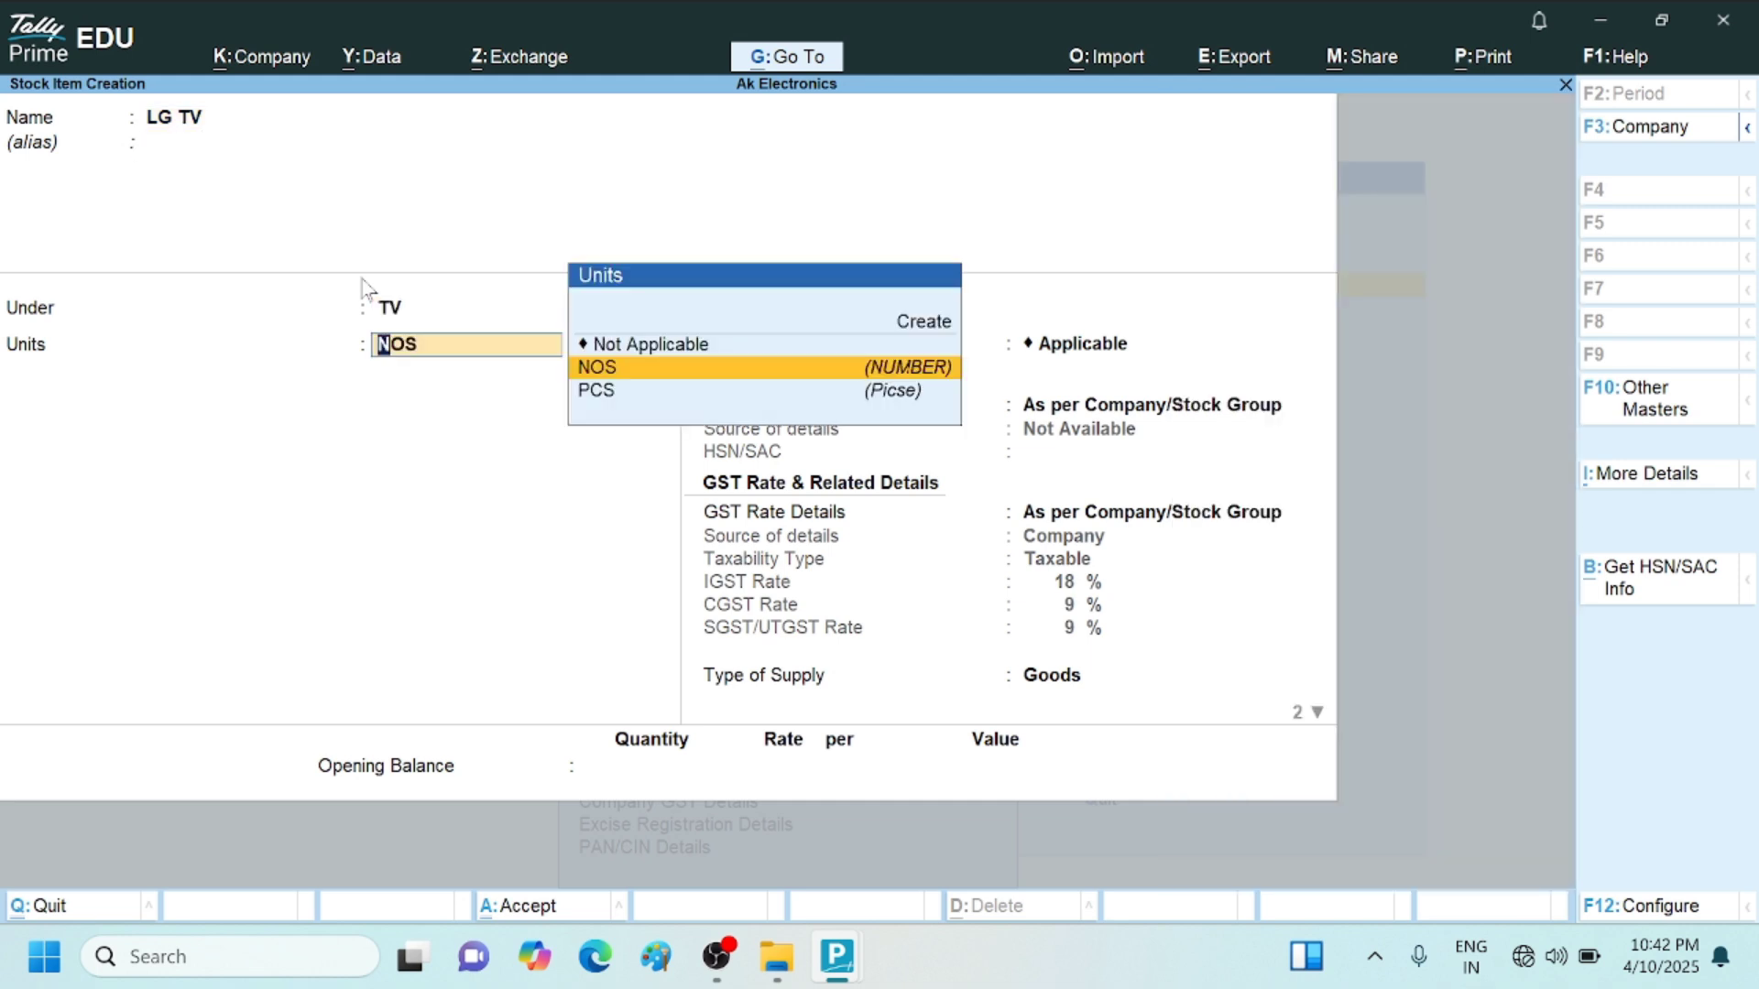
# Set the LG TV item's units to NOS and keep its default GST, Goods supply type and other statutory details
pyautogui.press('Down')
pyautogui.press('Up')
pyautogui.press('Return')
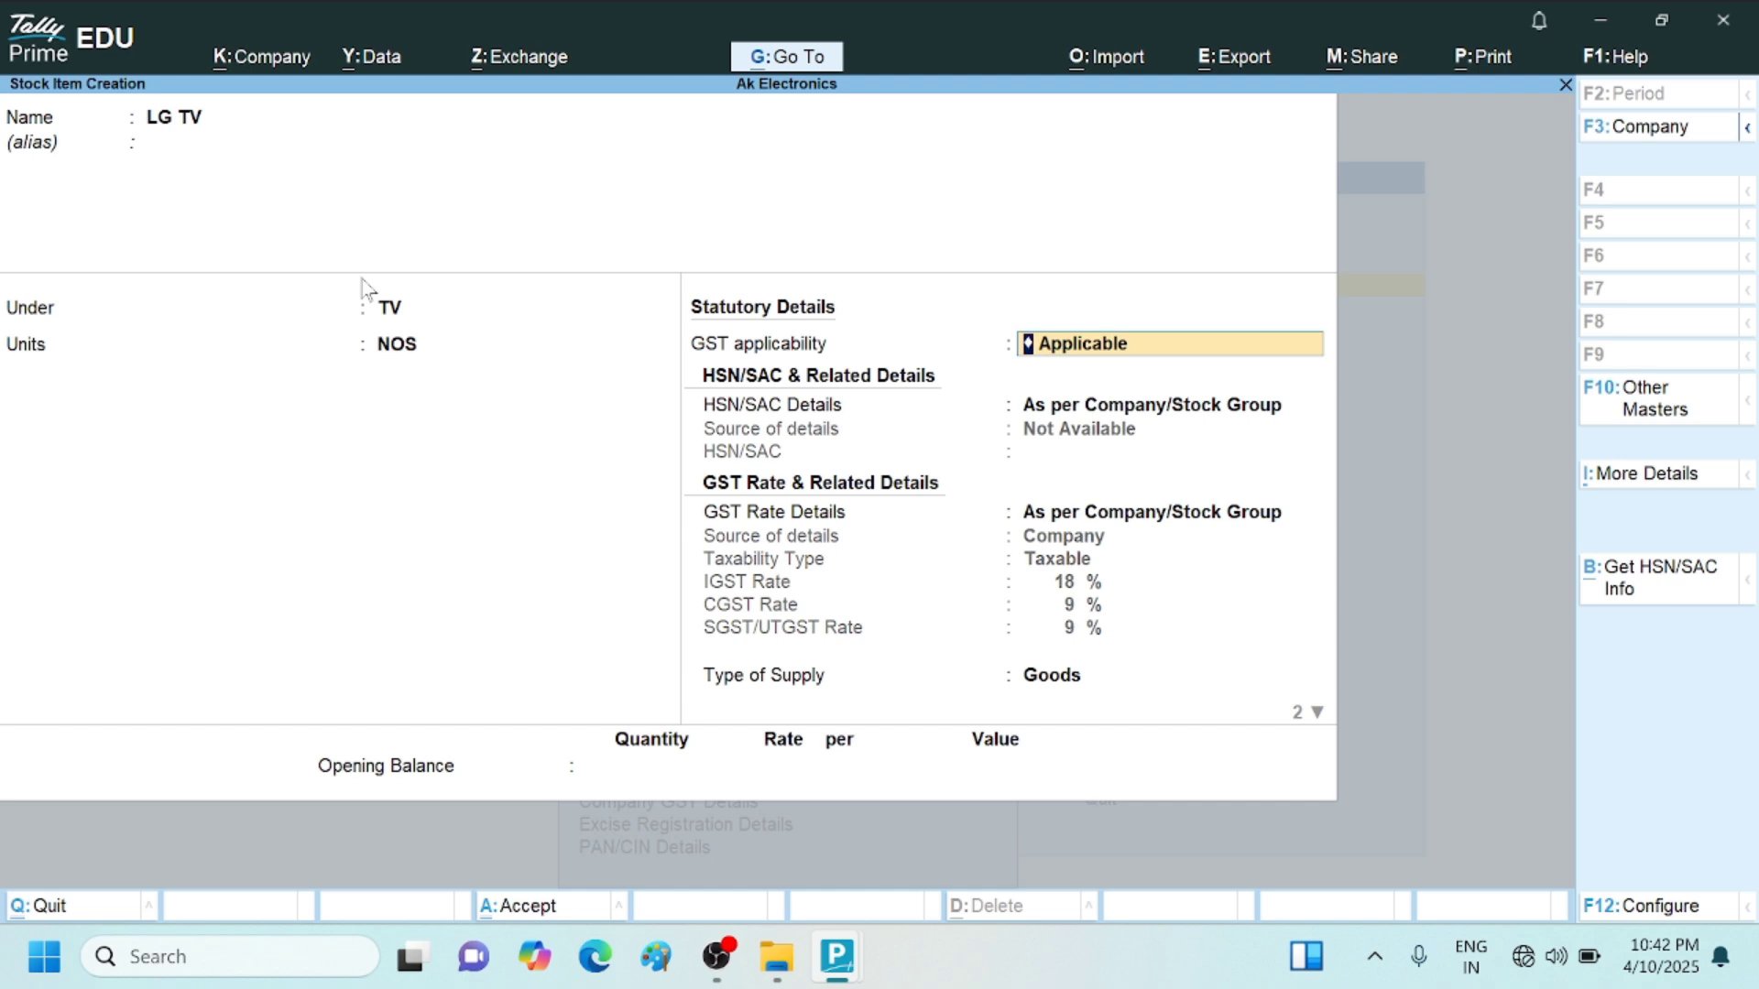
pyautogui.press('Return')
pyautogui.press('Return')
pyautogui.press('Return')
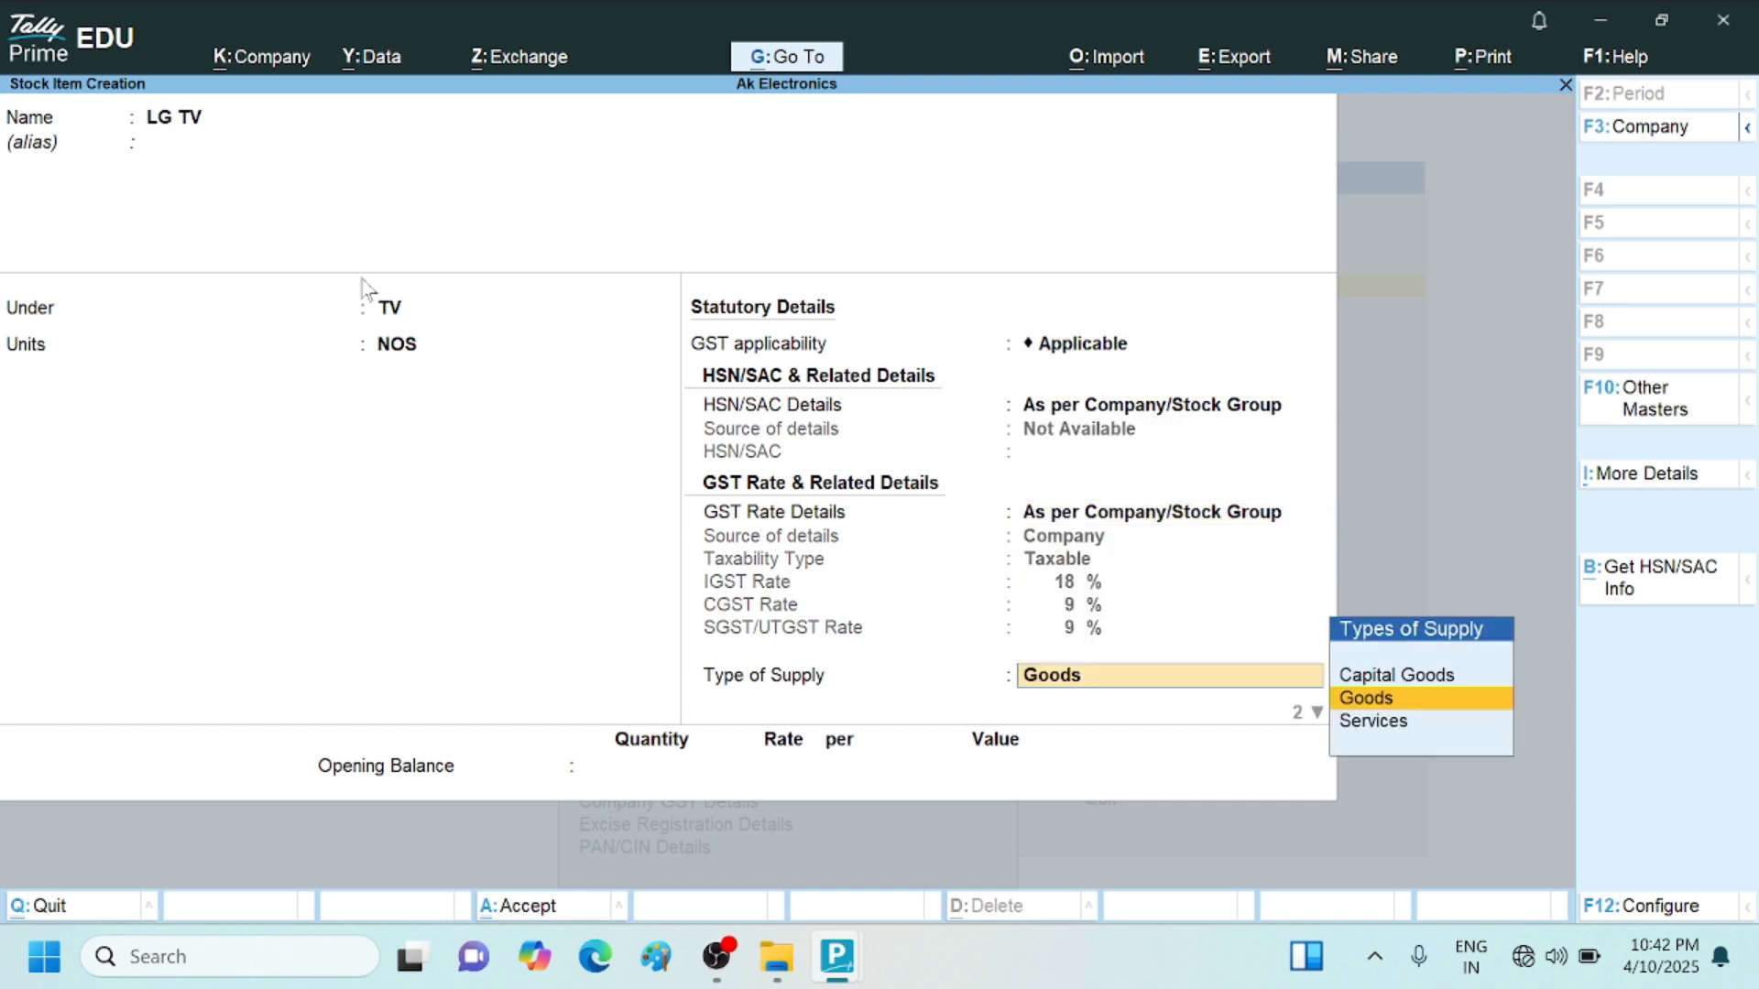
pyautogui.press('Return')
pyautogui.press('Return')
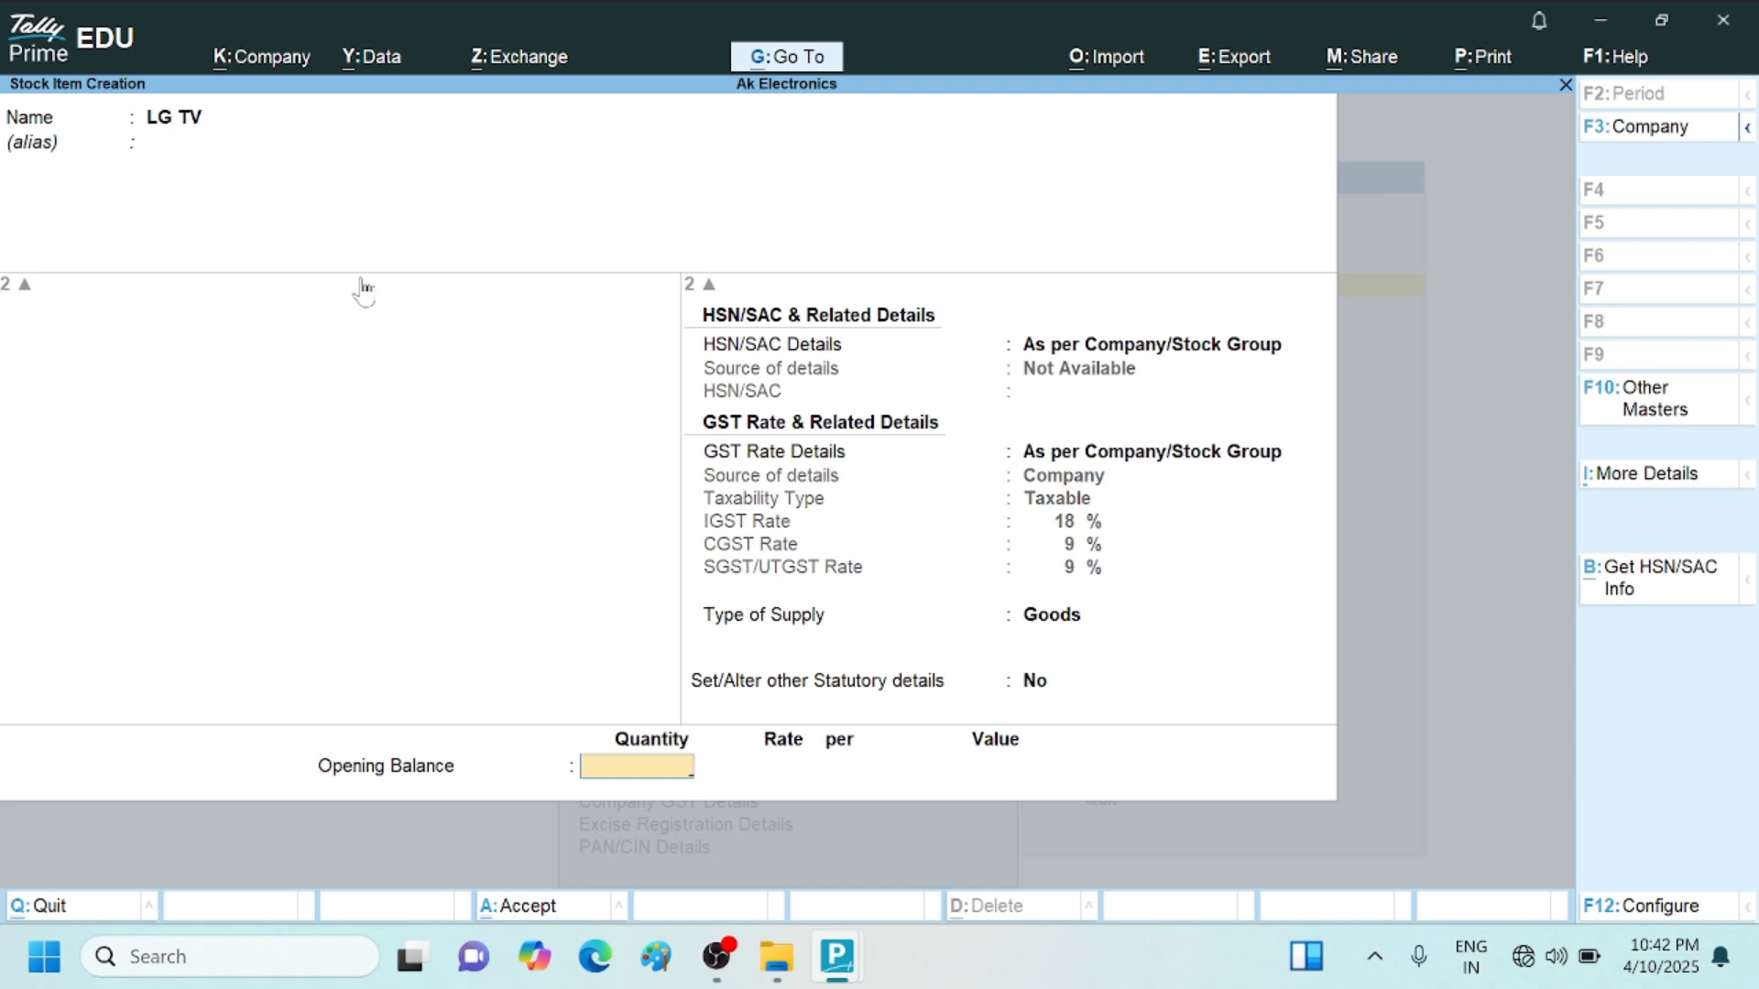
# Enter an opening balance of 10 NOS at a rate of 12,000 per NOS and save the LG TV item
pyautogui.write('10')
pyautogui.press('Return')
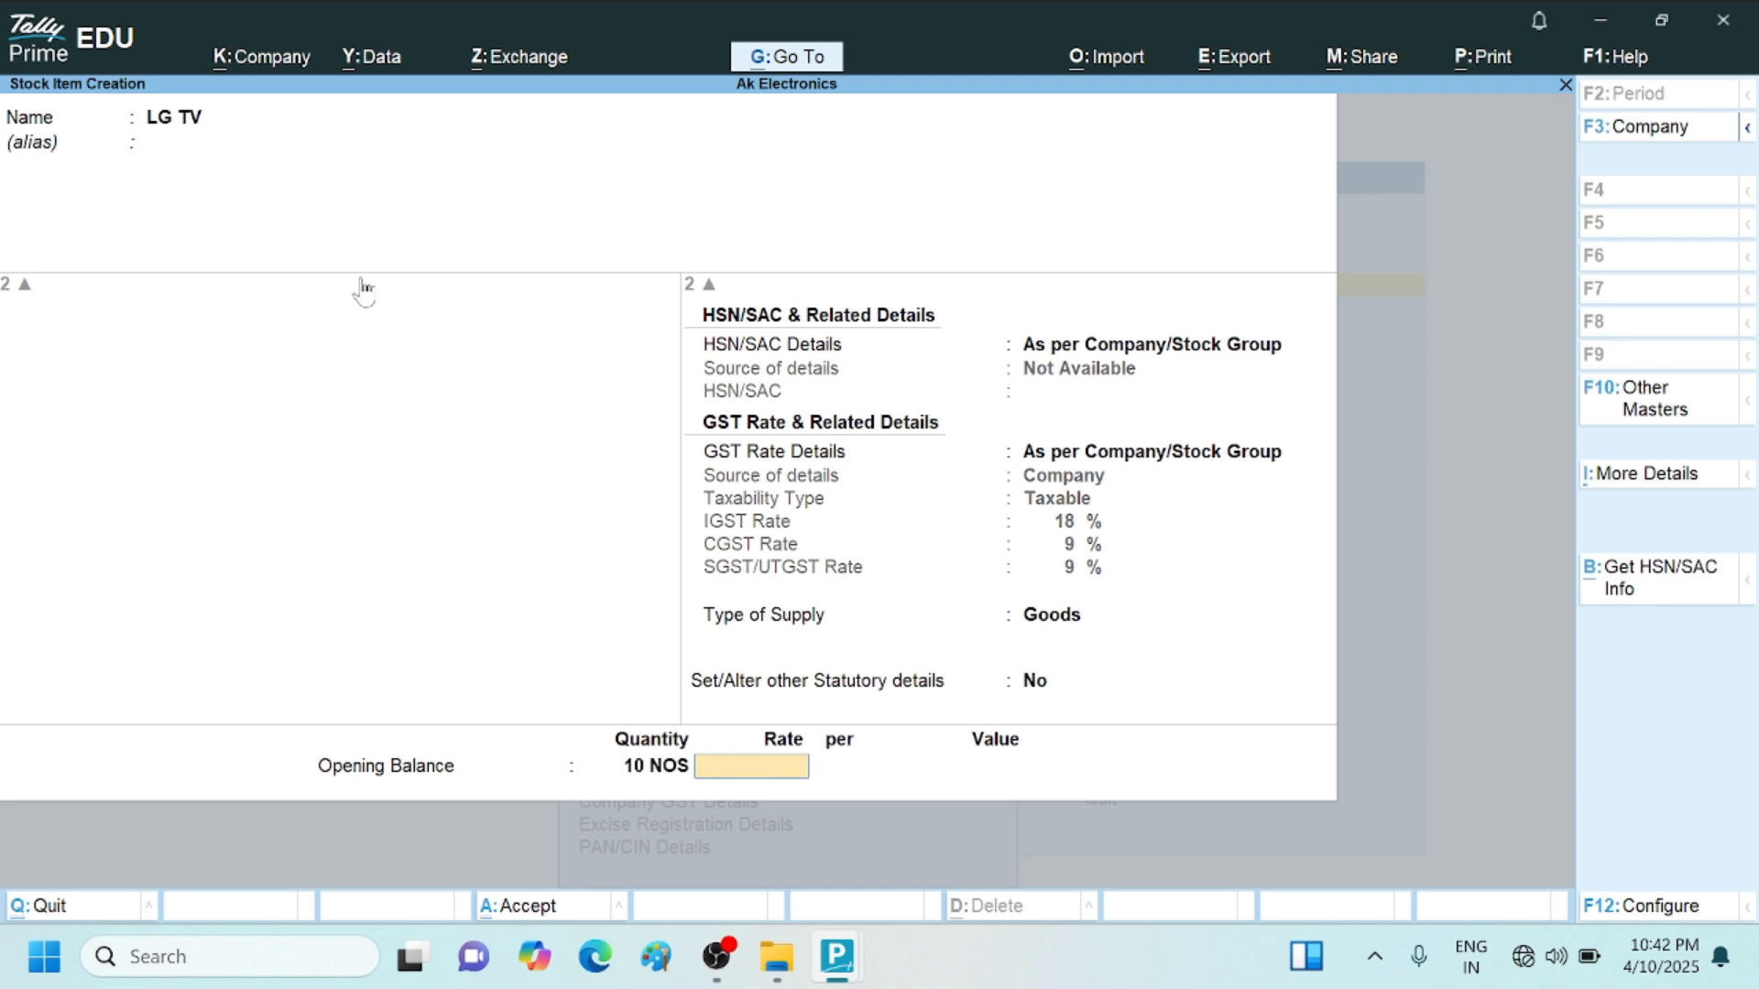
pyautogui.write('12000')
pyautogui.press('Return')
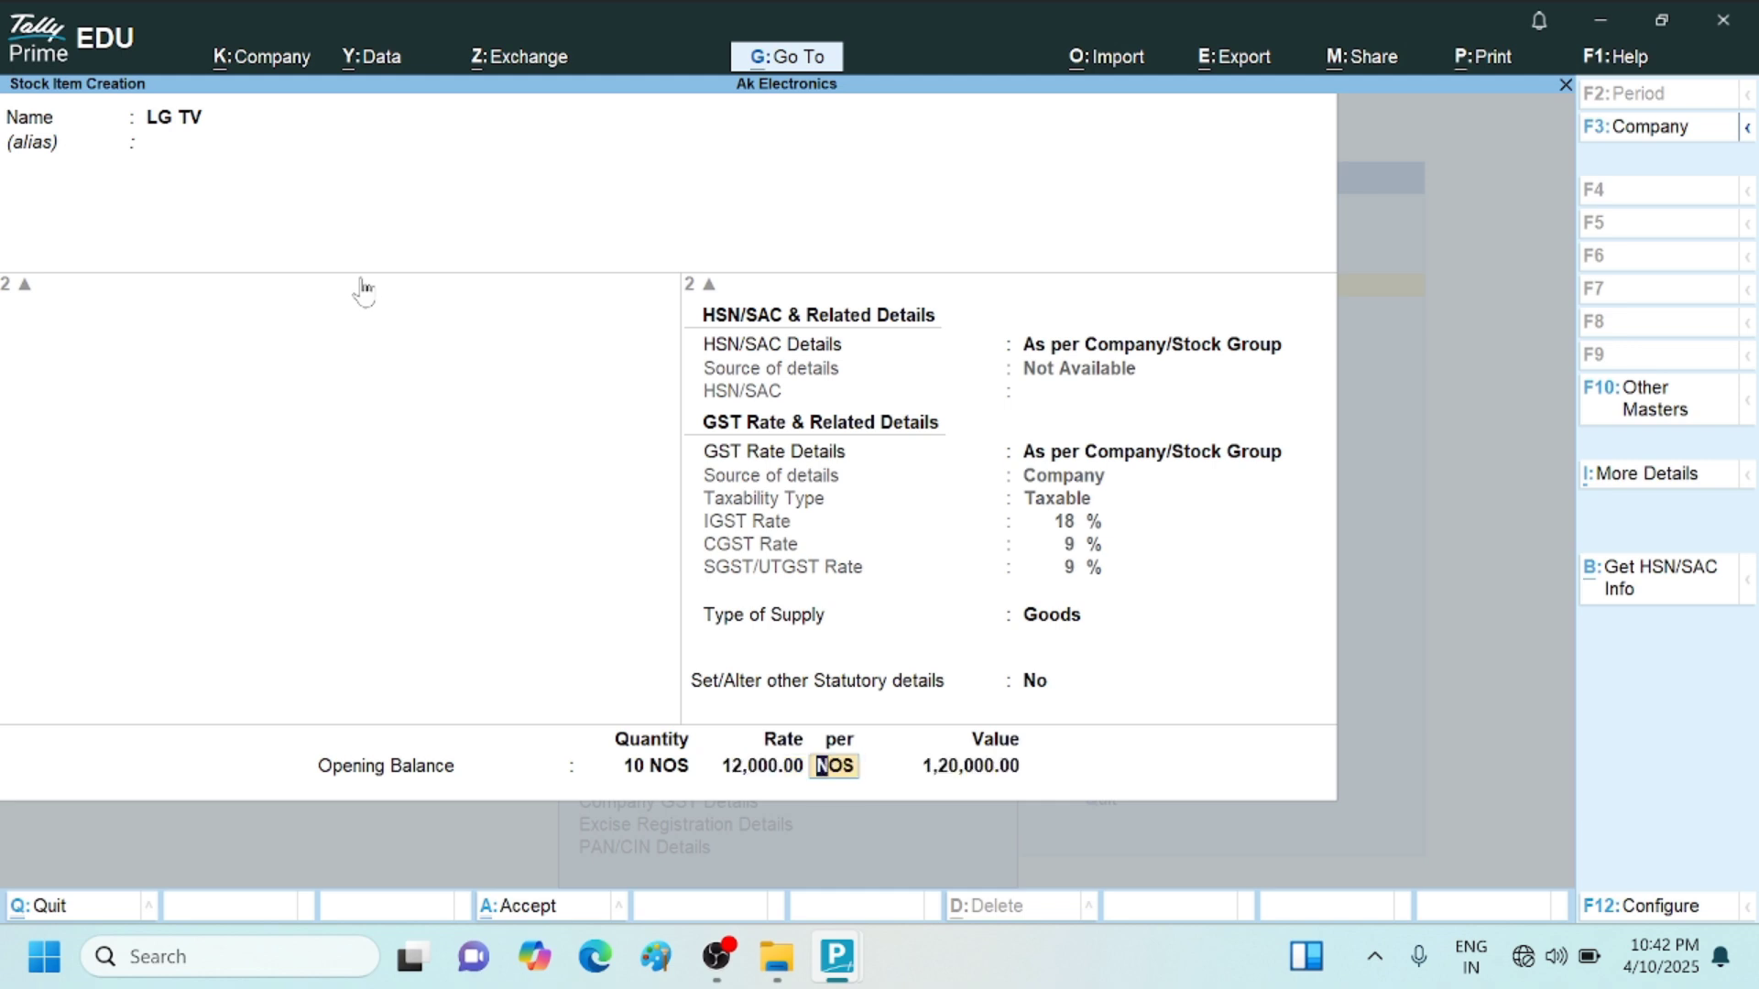
pyautogui.press('Return')
pyautogui.press('Return')
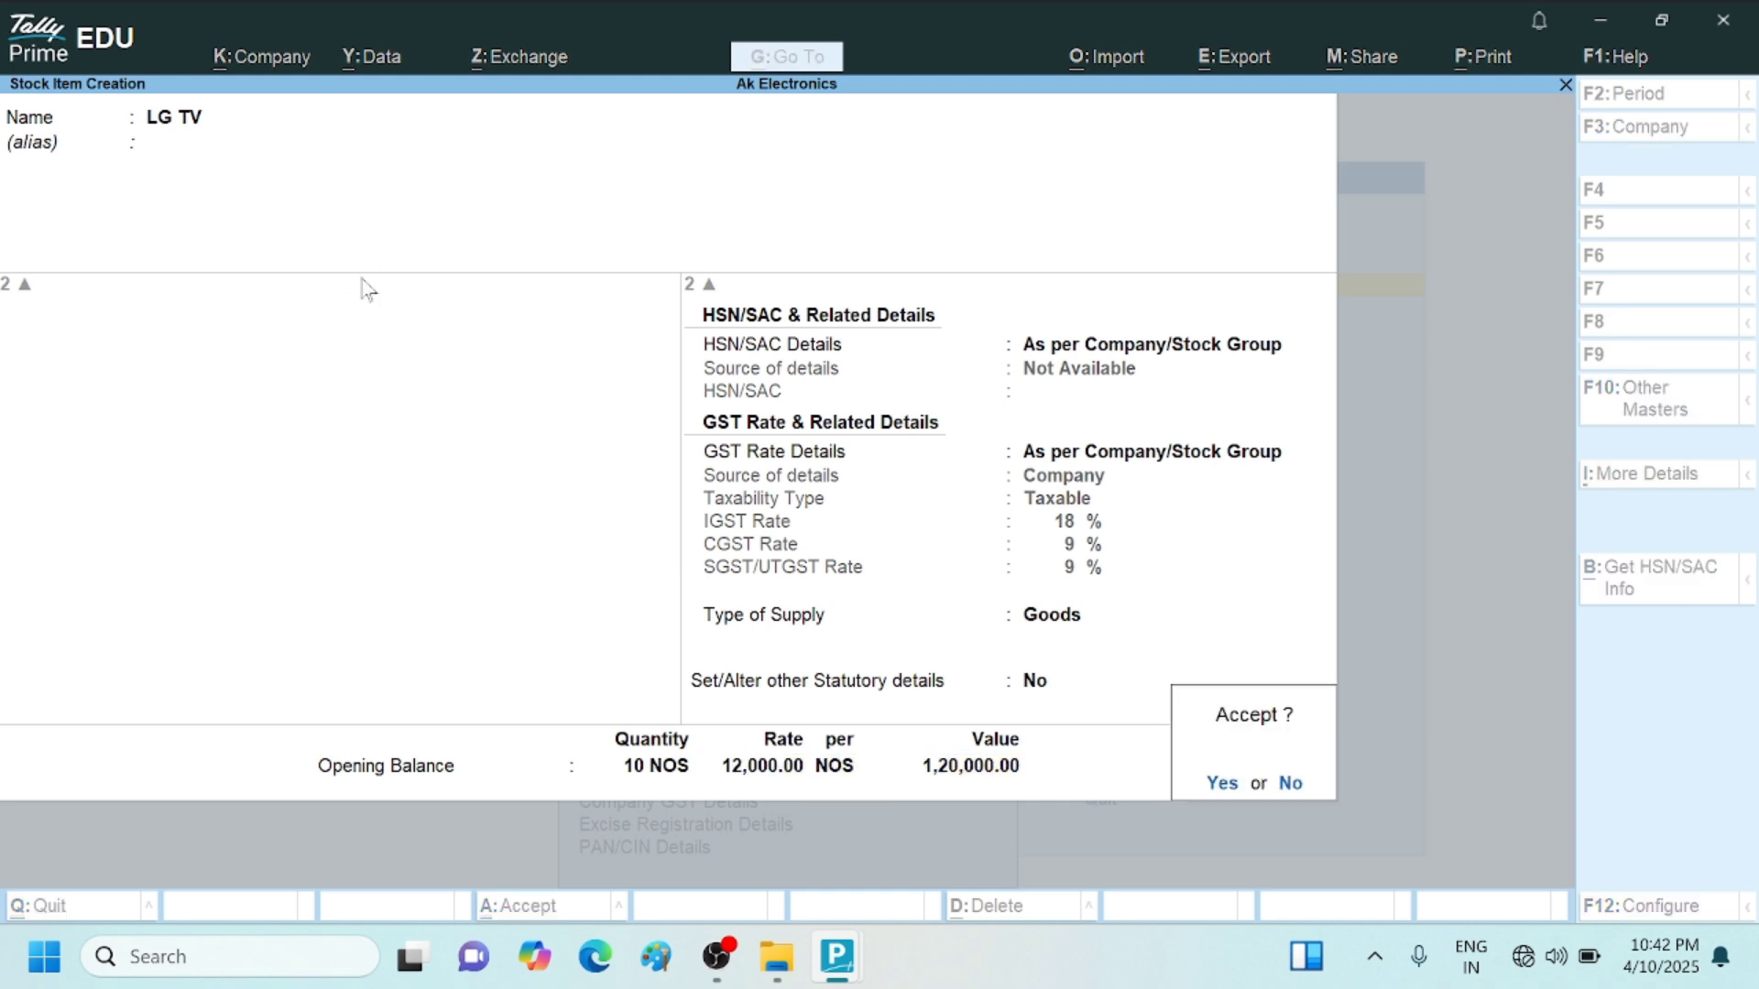
pyautogui.press('Return')
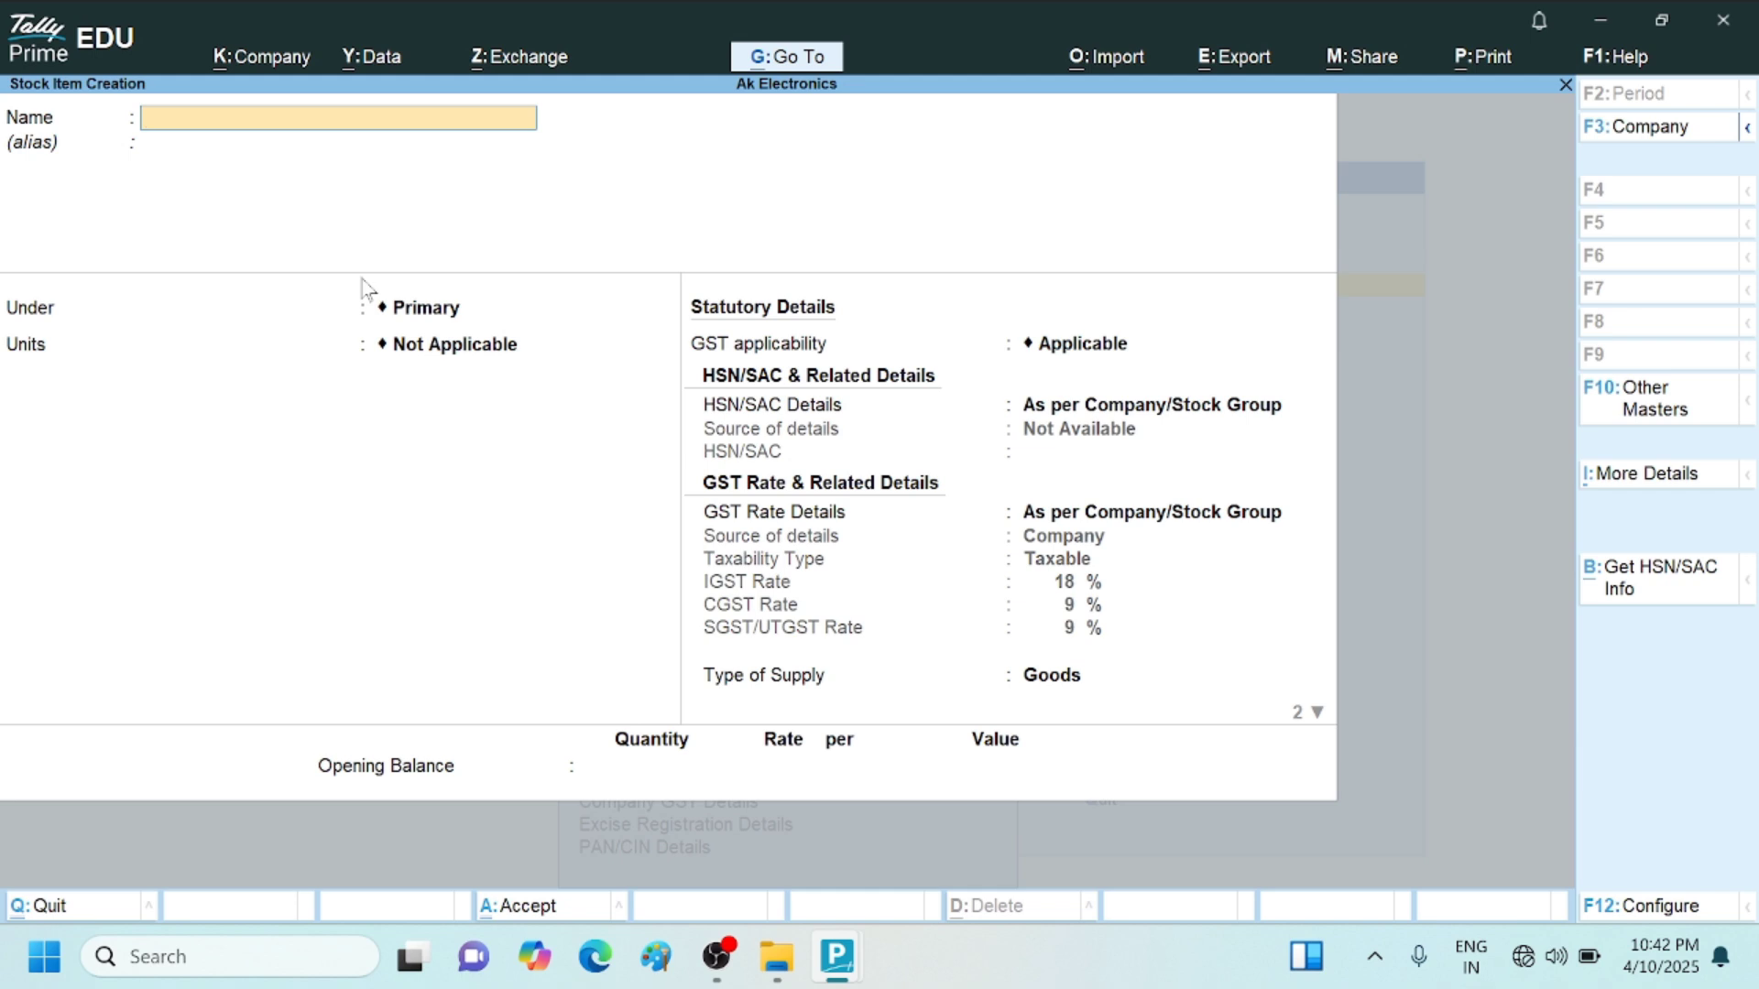
# Name the next stock item GODREJ 7 KG WM without an alias and place it under the WM stock group
pyautogui.write('GODREJ 7 KG WM')
pyautogui.press('Return')
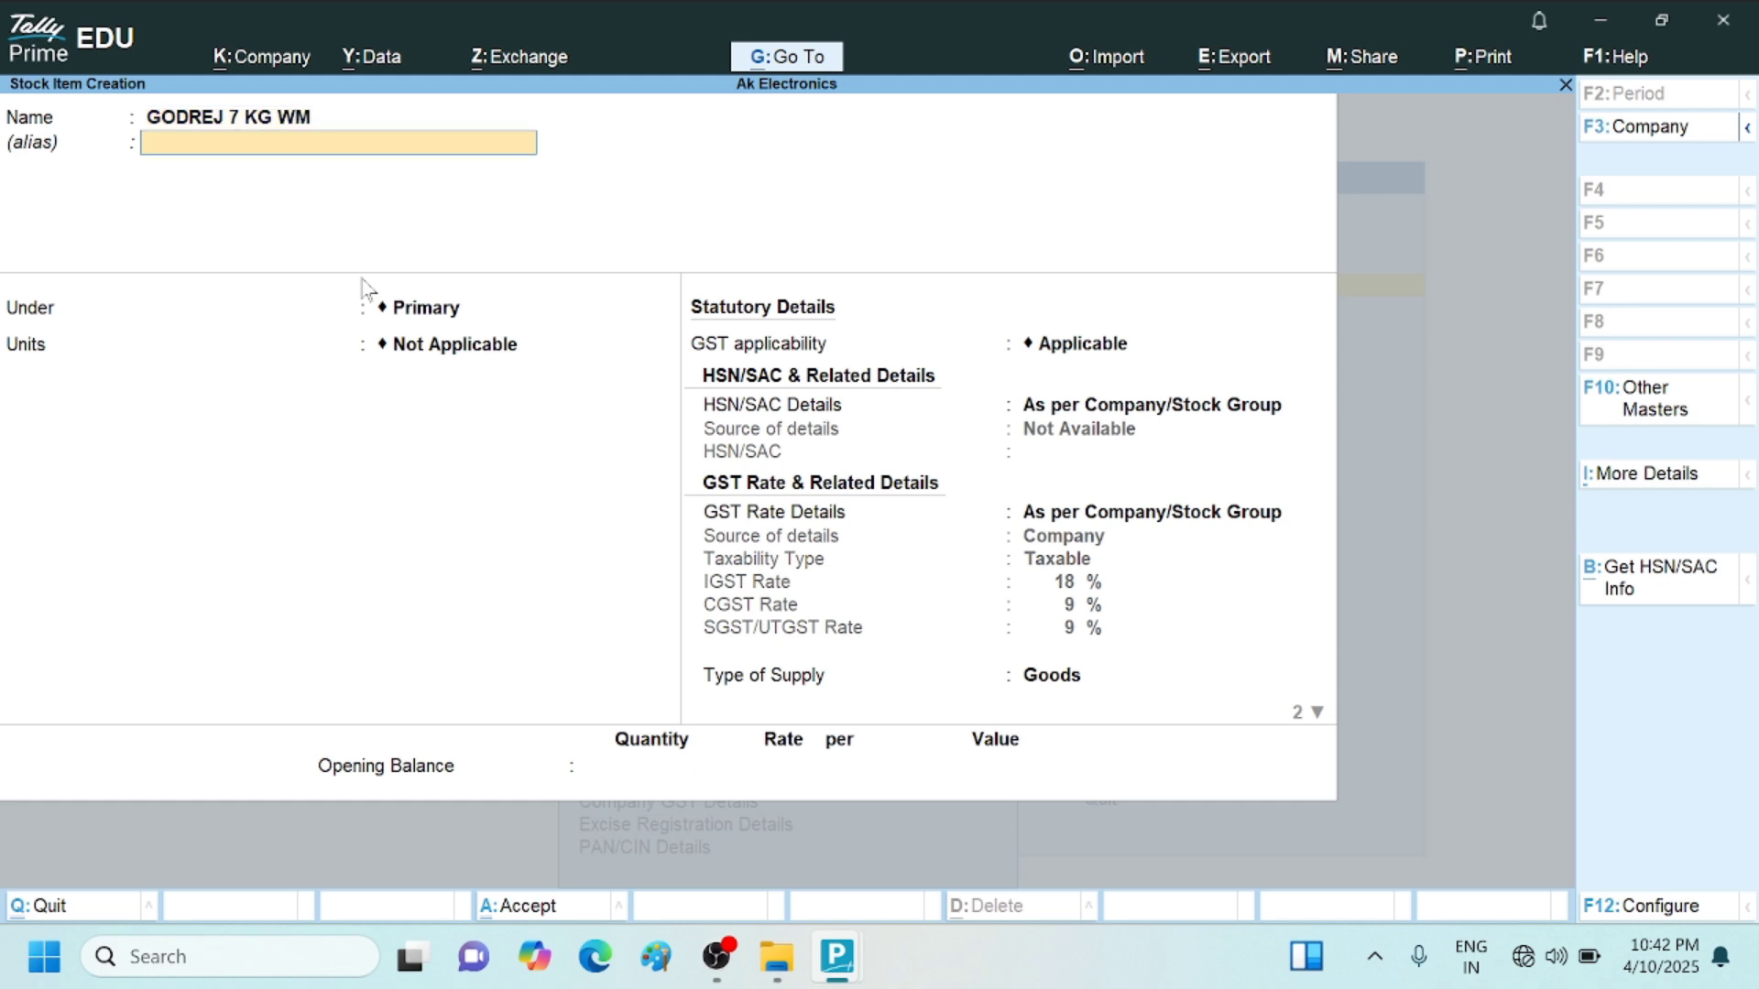
pyautogui.press('Return')
pyautogui.press('Down')
pyautogui.press('Down')
pyautogui.press('Down')
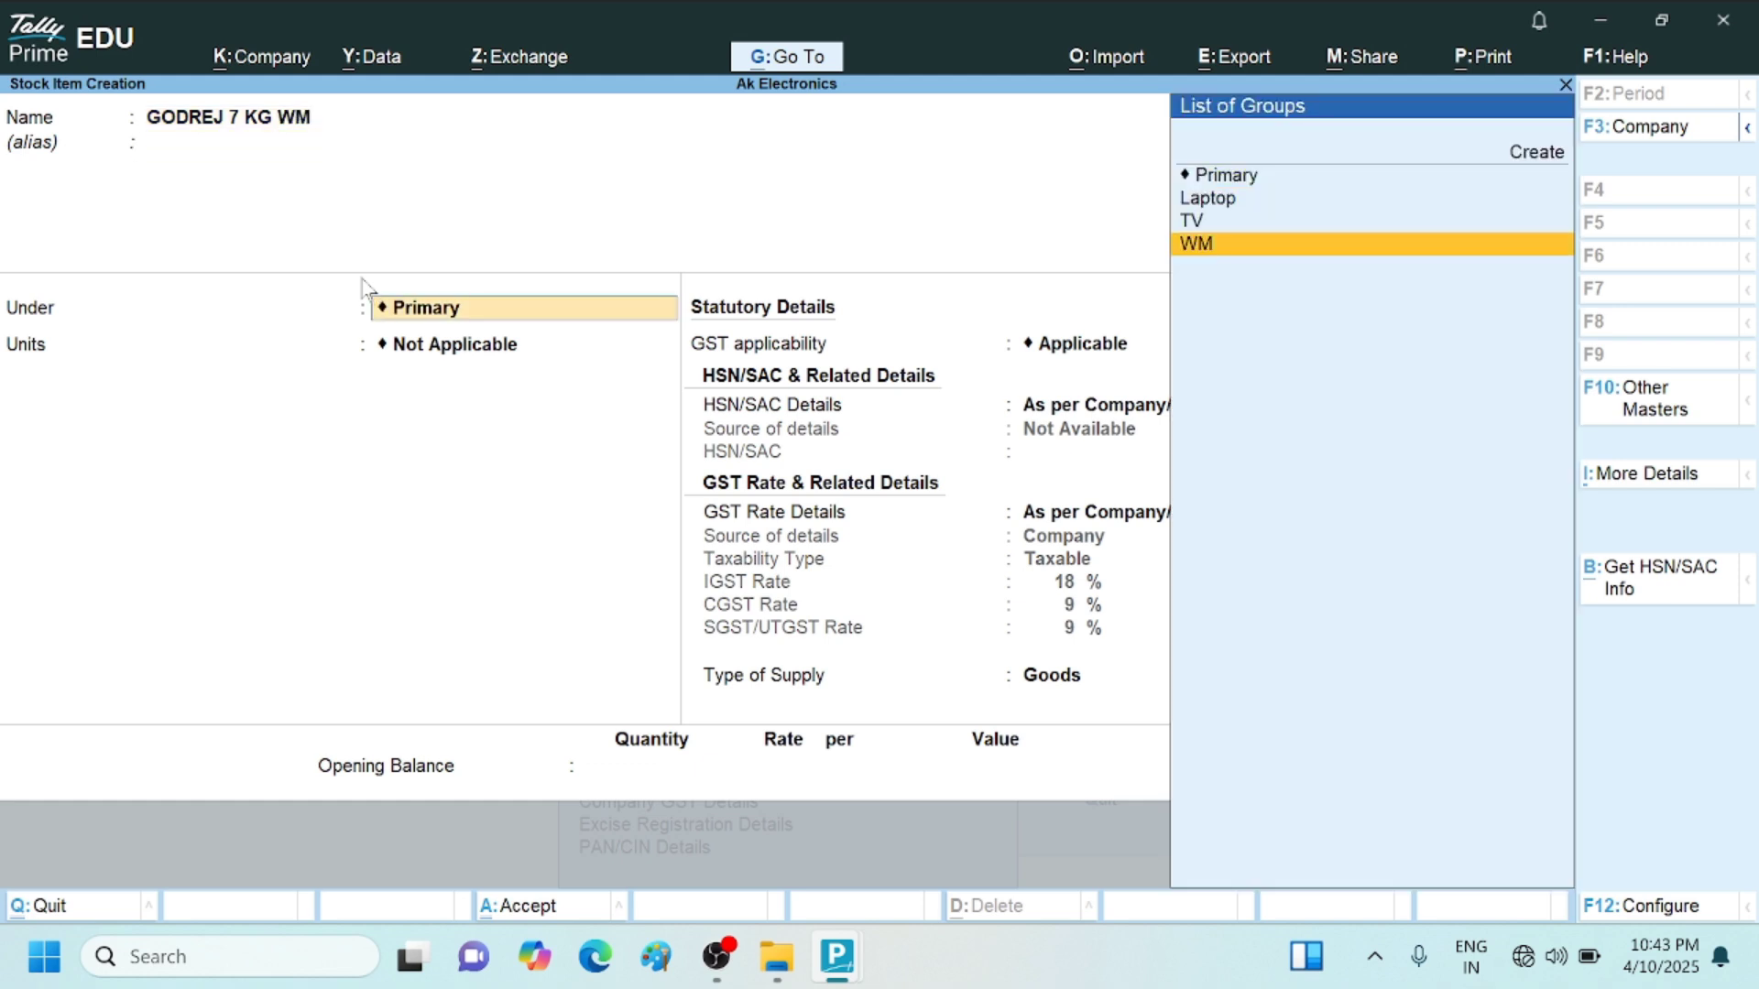
pyautogui.press('Return')
# Set the GODREJ 7 KG WM item's units to NOS and keep its default GST and other statutory details
pyautogui.press('Down')
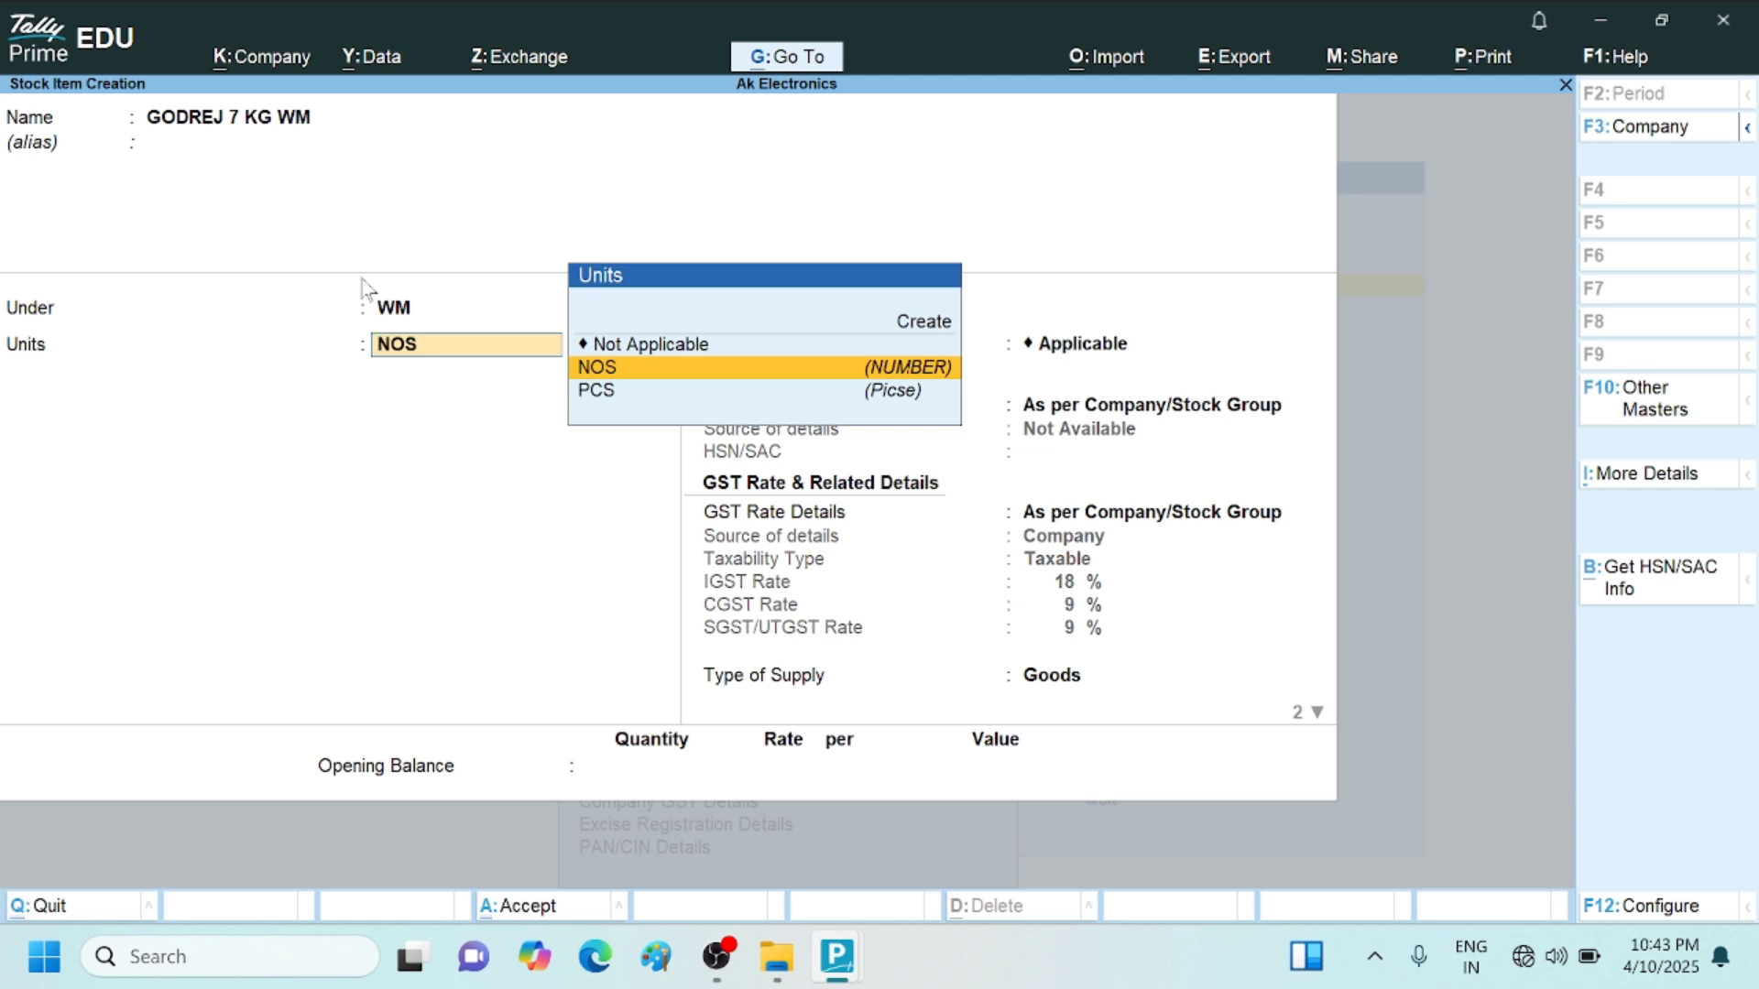
pyautogui.press('Return')
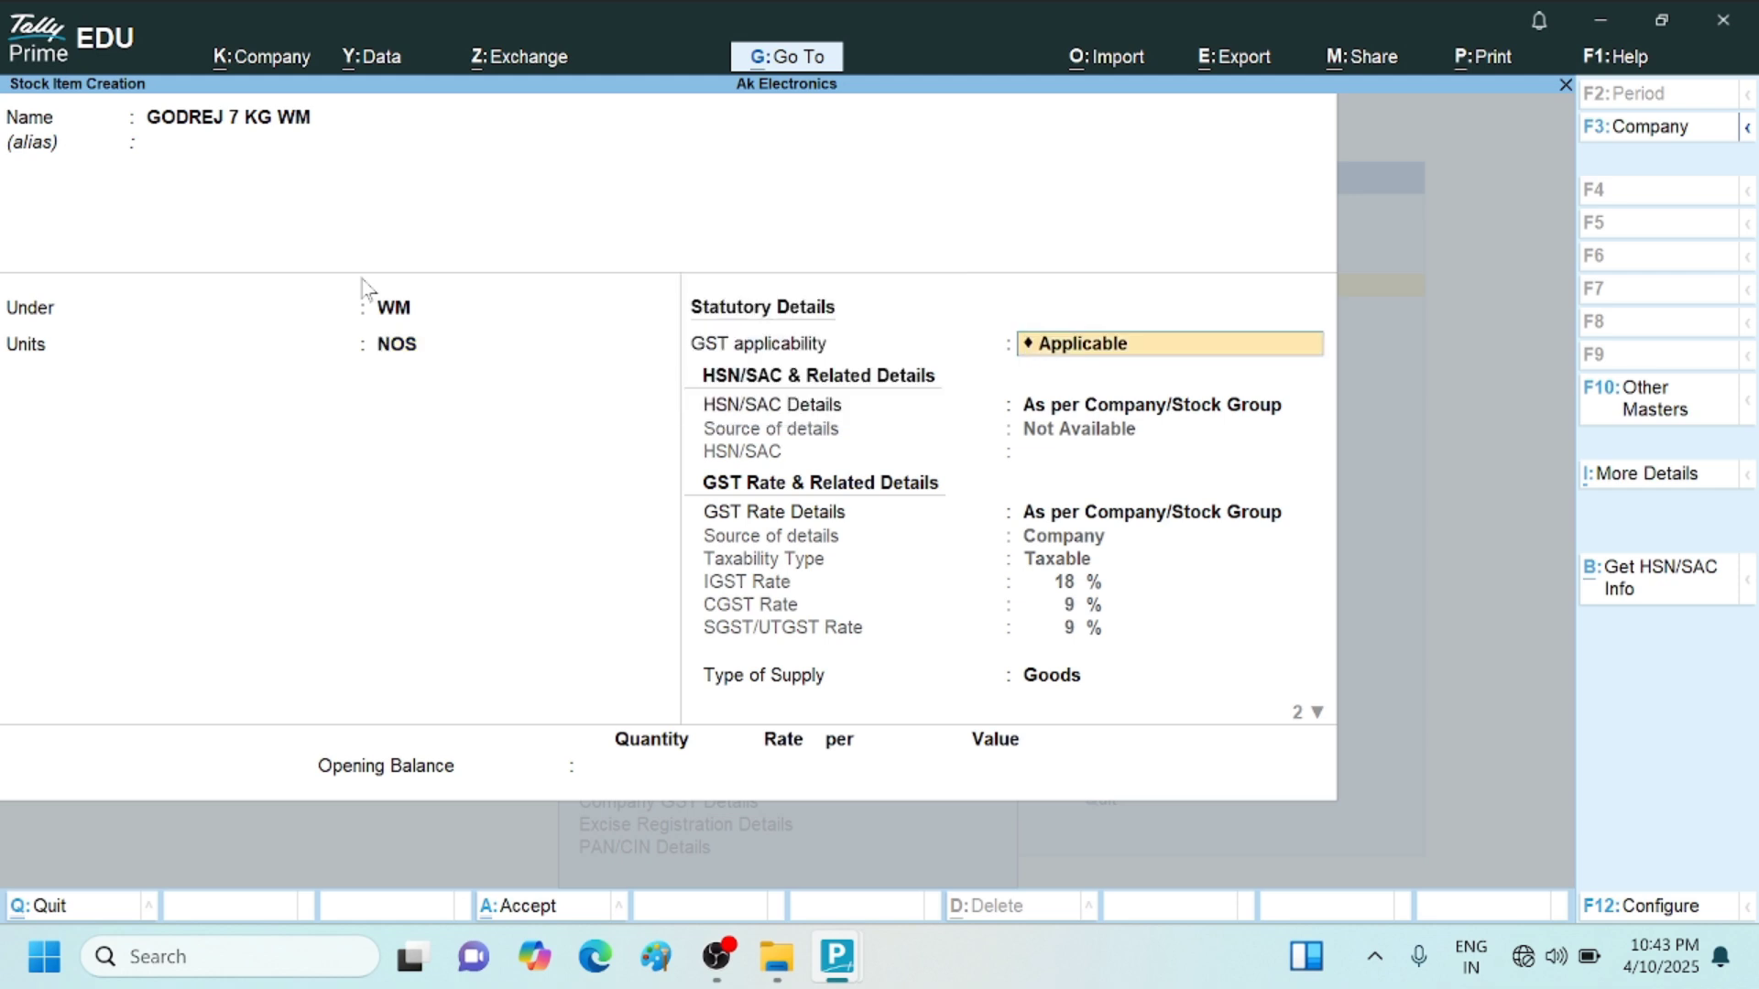
pyautogui.press('Return')
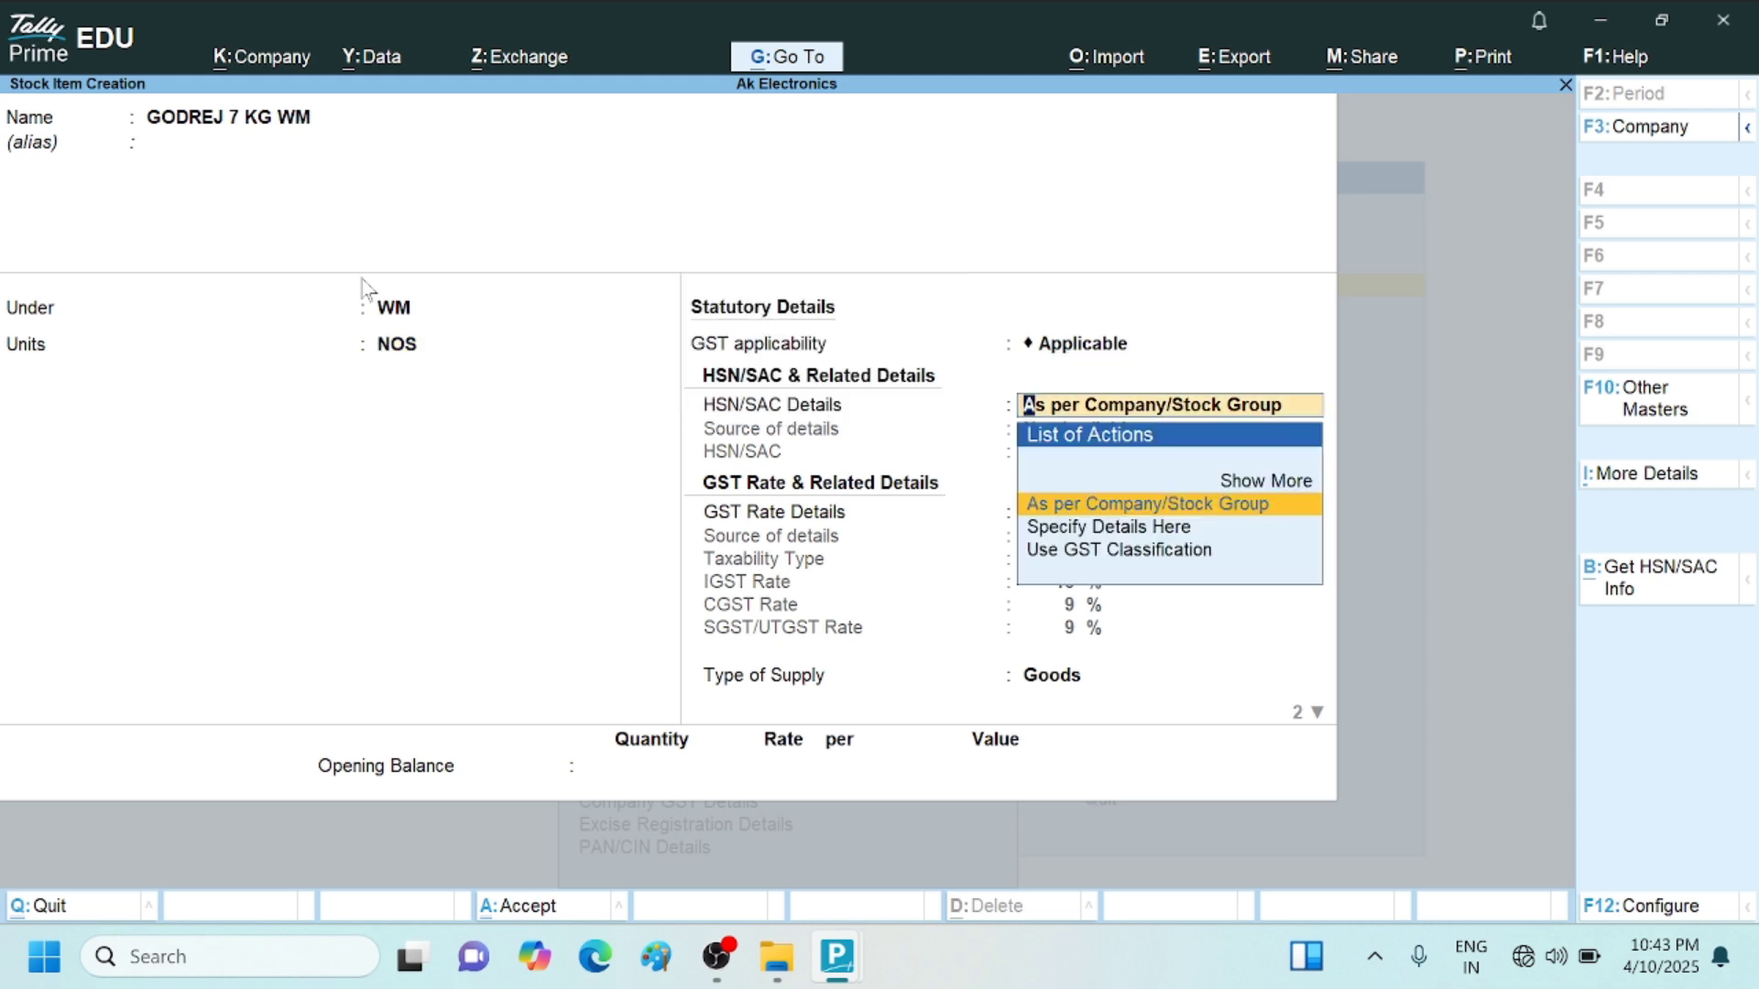
pyautogui.press('Return')
pyautogui.press('Return')
pyautogui.press('Return')
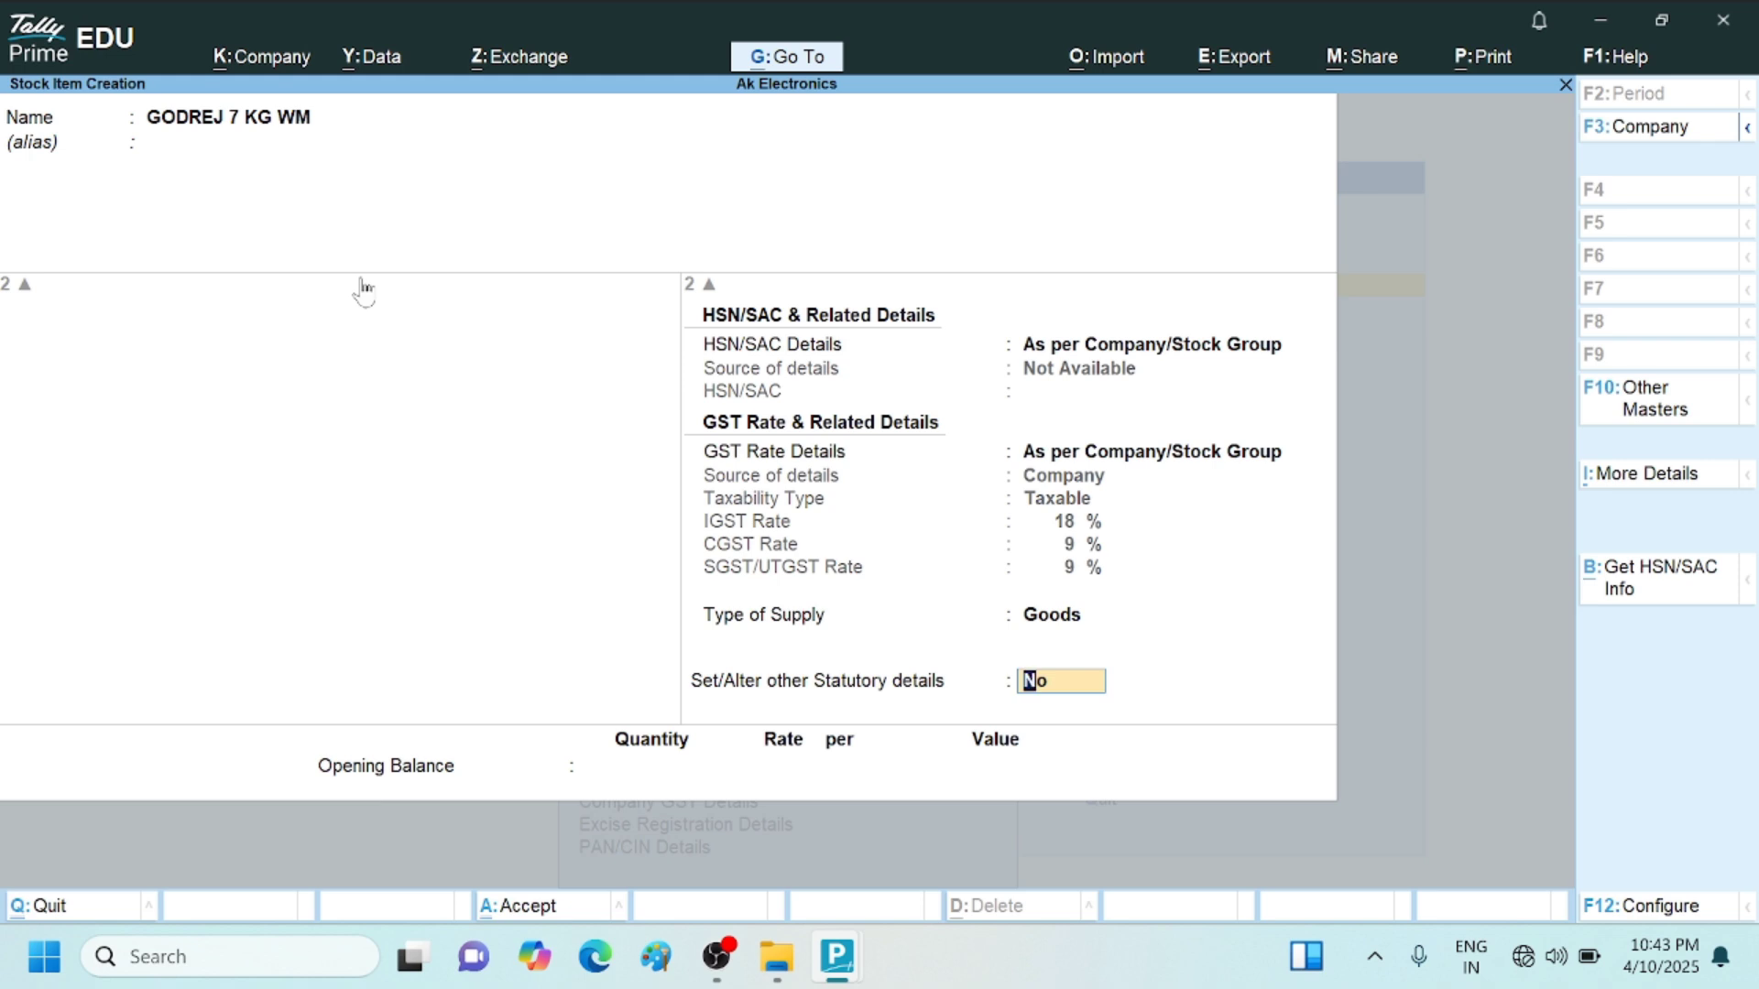
pyautogui.press('Return')
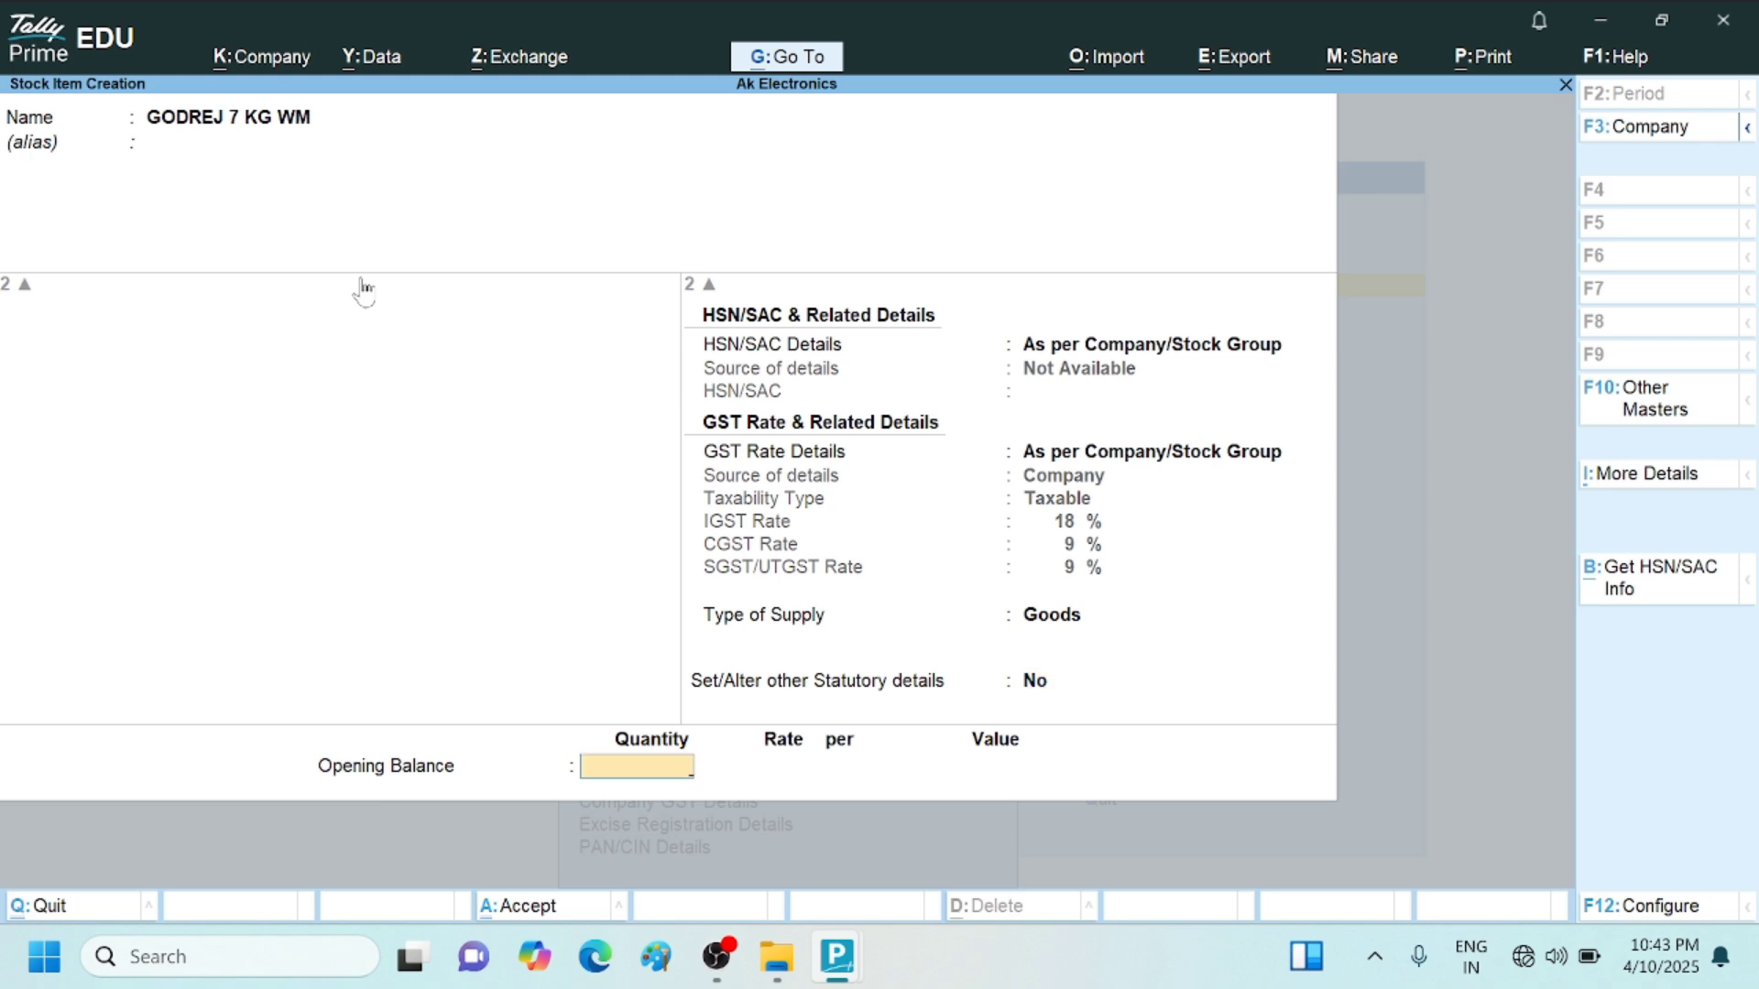
# Enter an opening balance of 5 NOS at a rate of 15,500 per NOS and save the GODREJ 7 KG WM item
pyautogui.write('1')
pyautogui.press('BackSpace')
pyautogui.write('5')
pyautogui.press('Return')
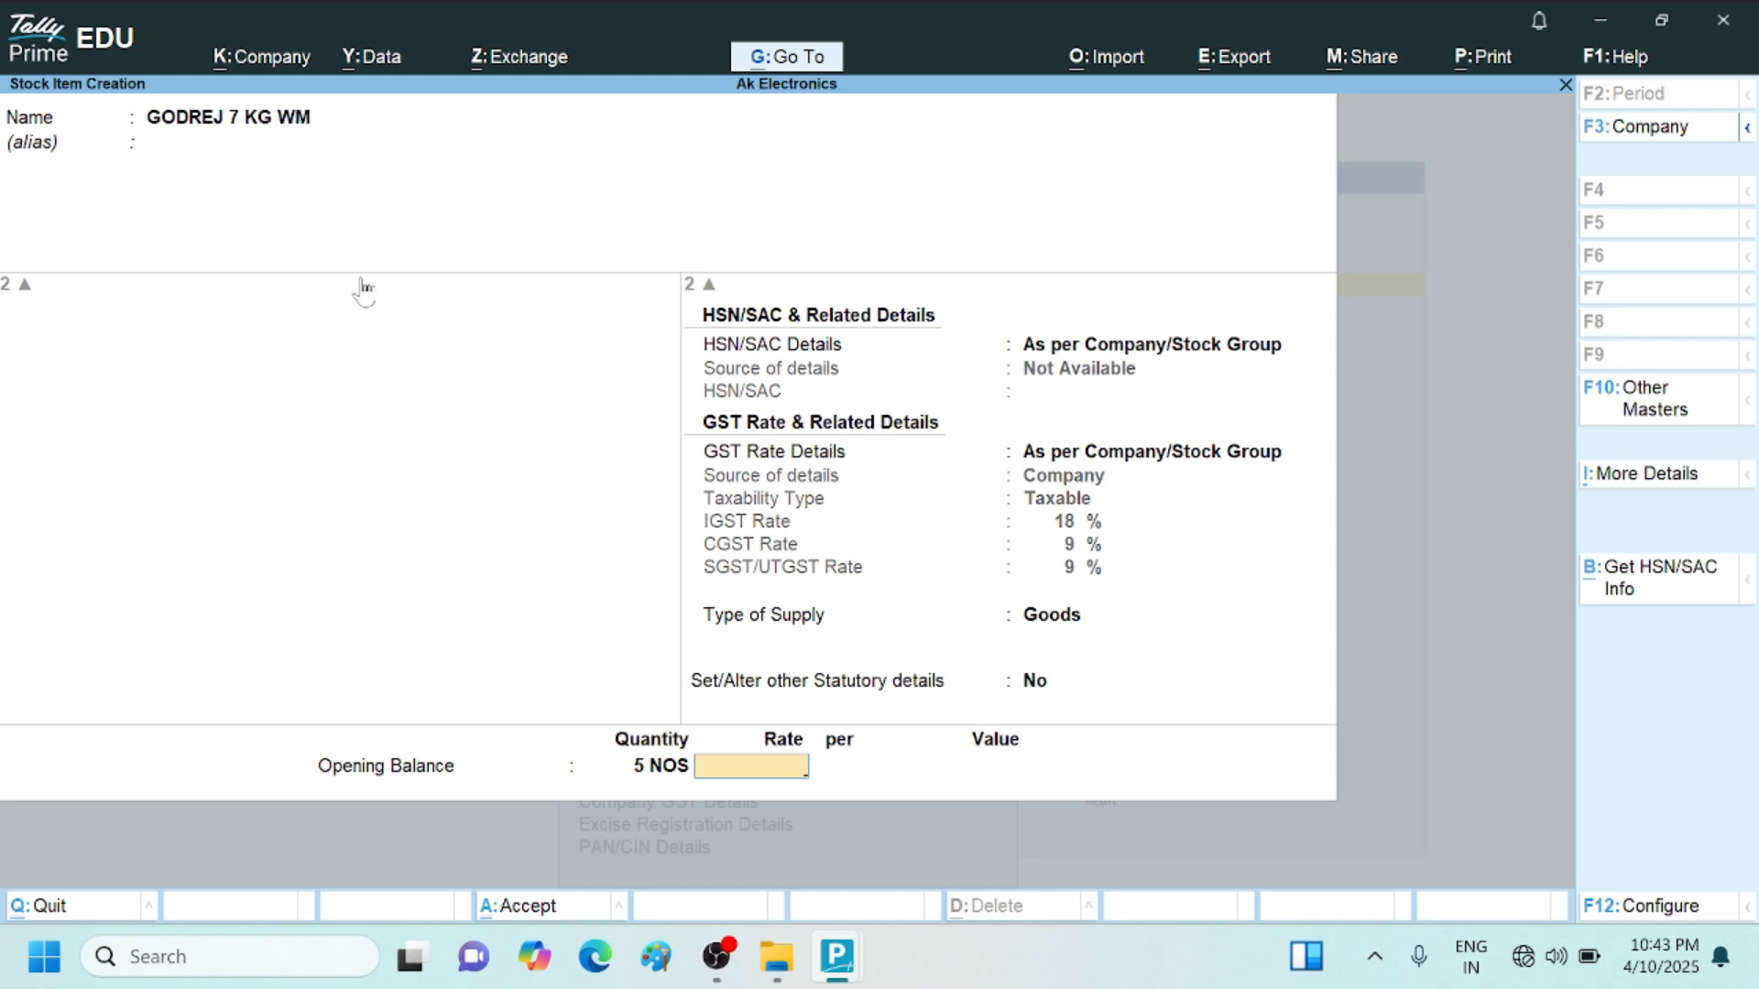
pyautogui.write('15500')
pyautogui.press('Return')
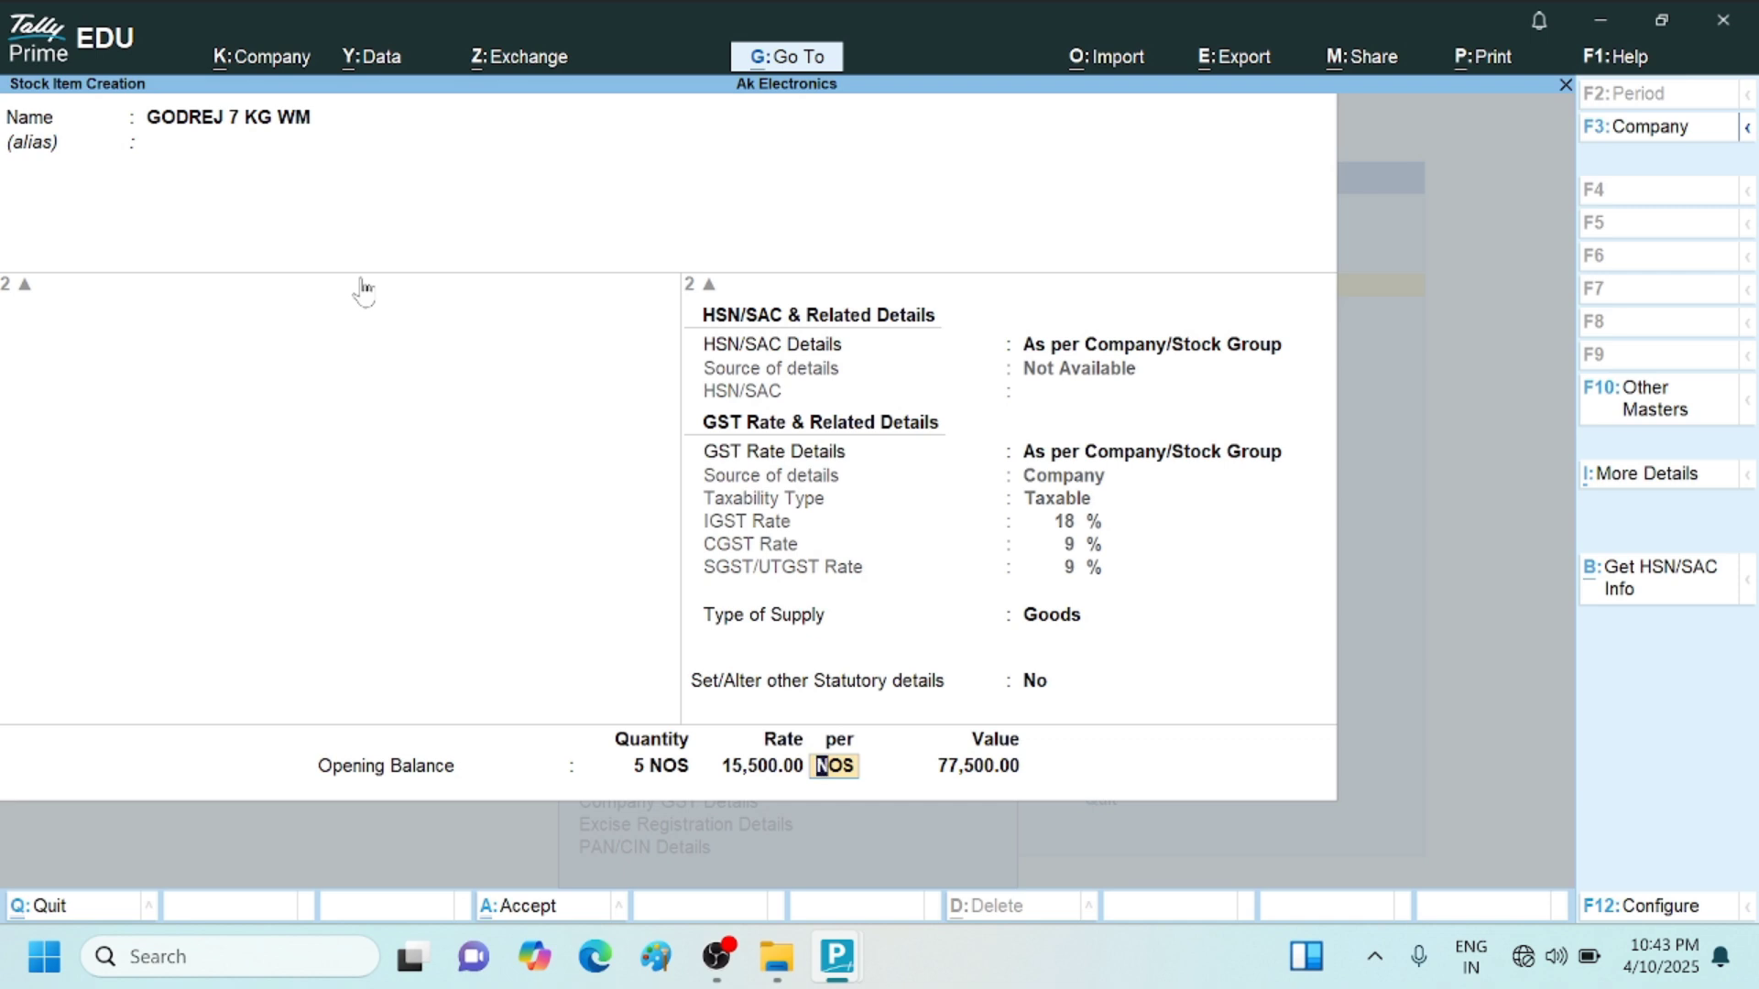
pyautogui.press('Return')
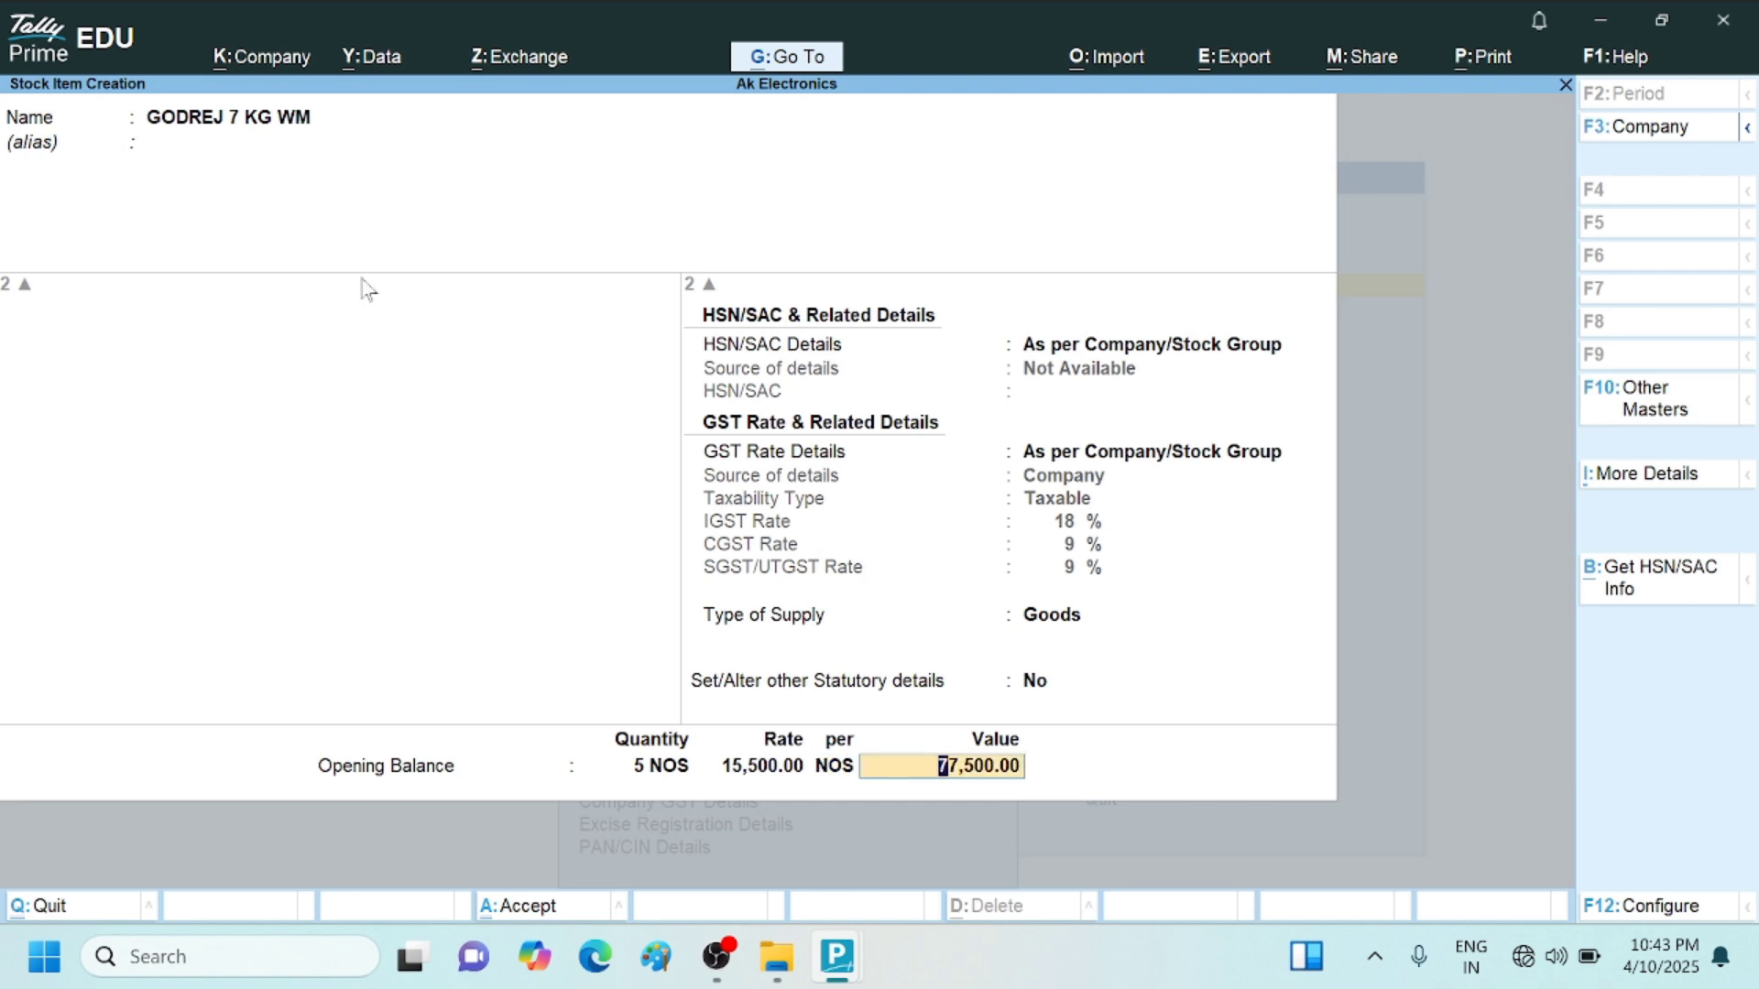
pyautogui.press('Return')
pyautogui.press('Return')
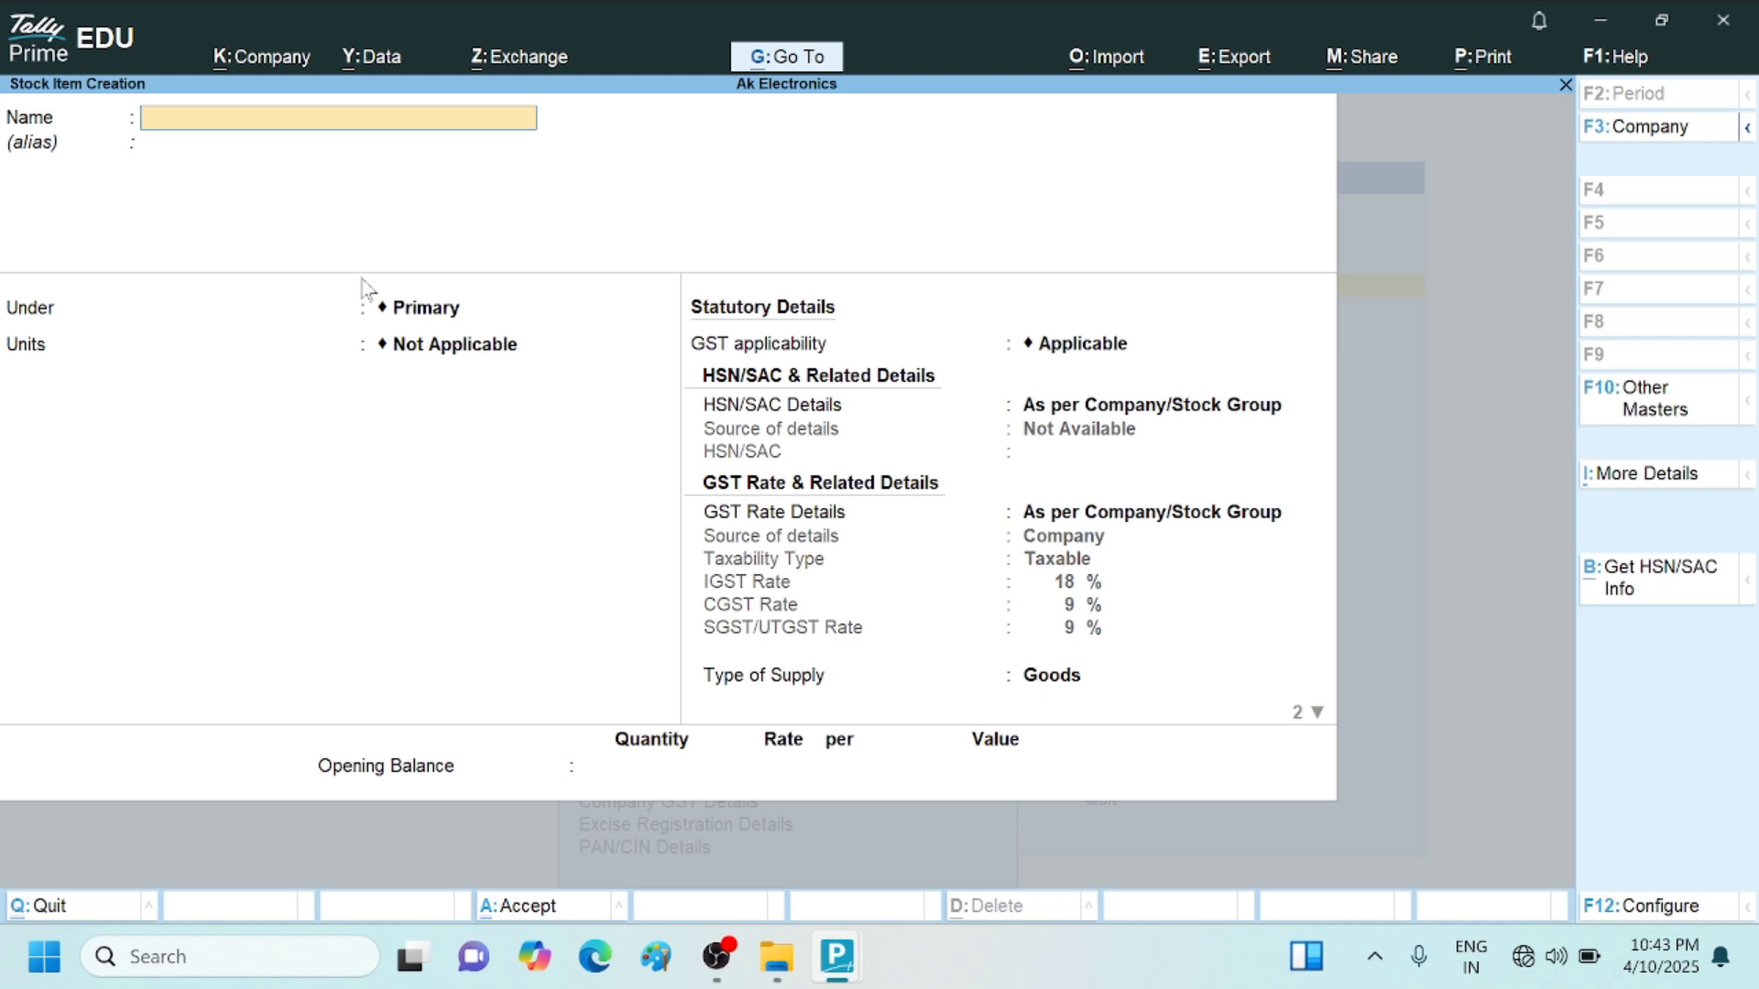
# Name another stock item LG 7KG WM without an alias and place it under the WM stock group
pyautogui.write('LG7')
pyautogui.press('BackSpace')
pyautogui.write('7KG WM')
pyautogui.press('Return')
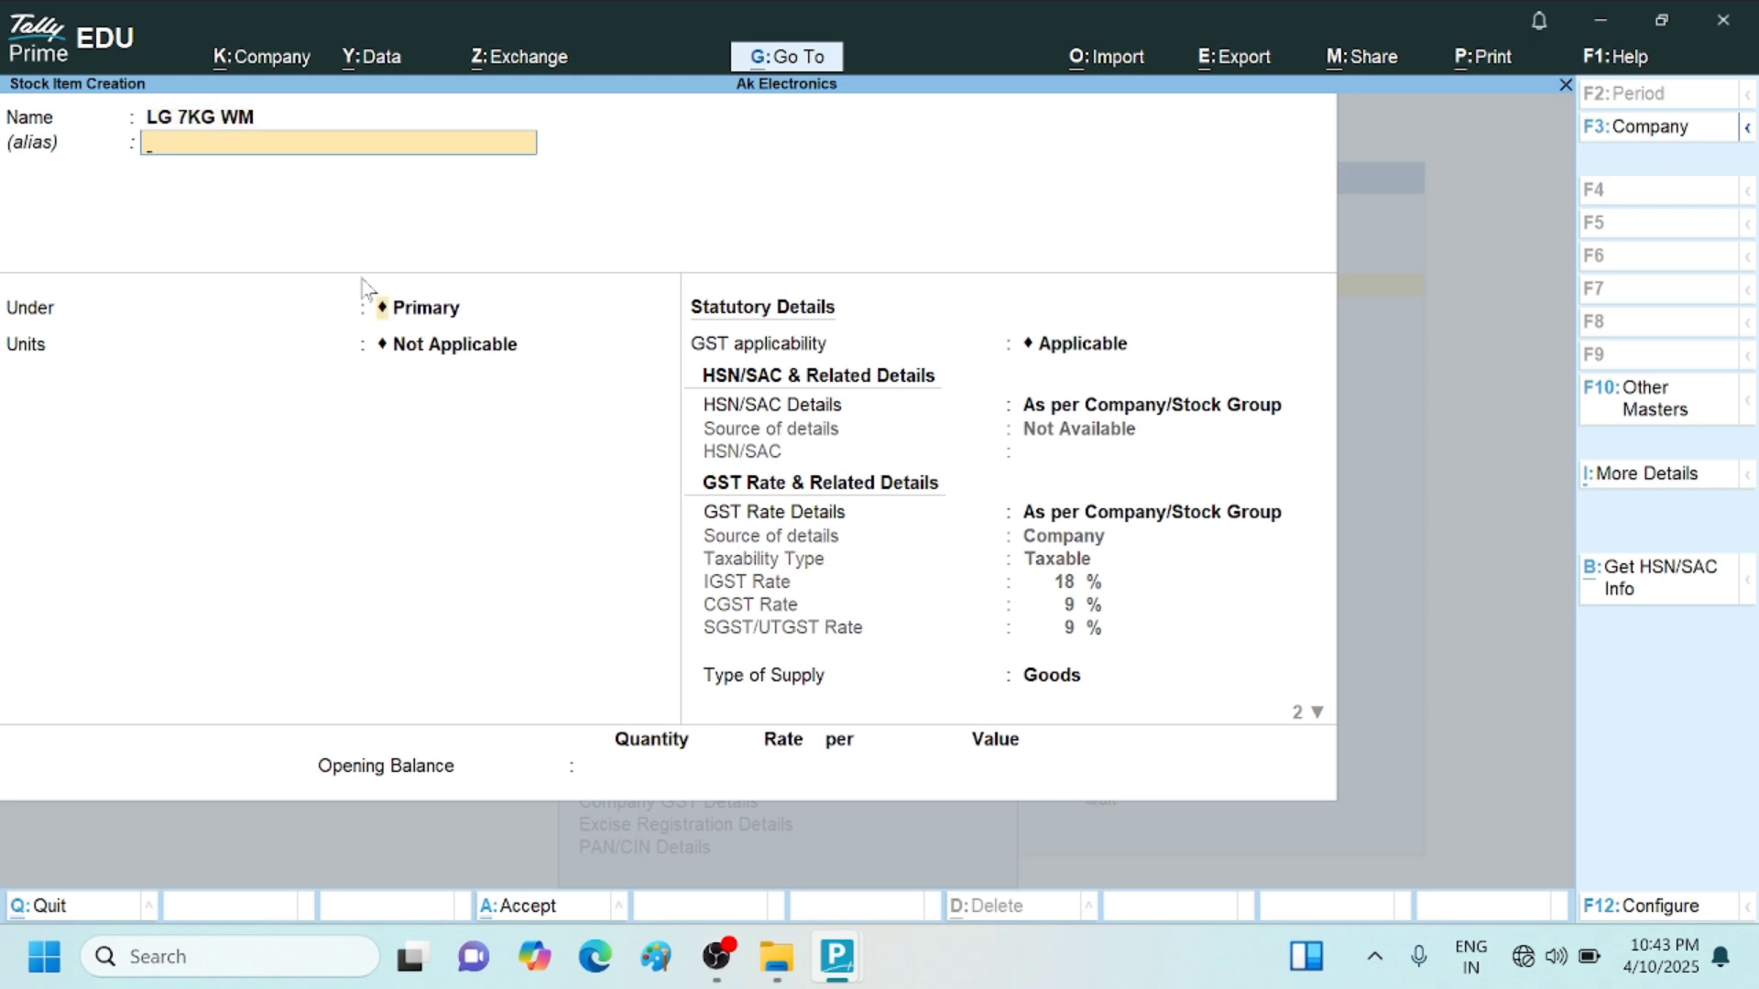
pyautogui.press('Return')
pyautogui.press('Down')
pyautogui.press('Down')
pyautogui.press('Down')
pyautogui.press('Return')
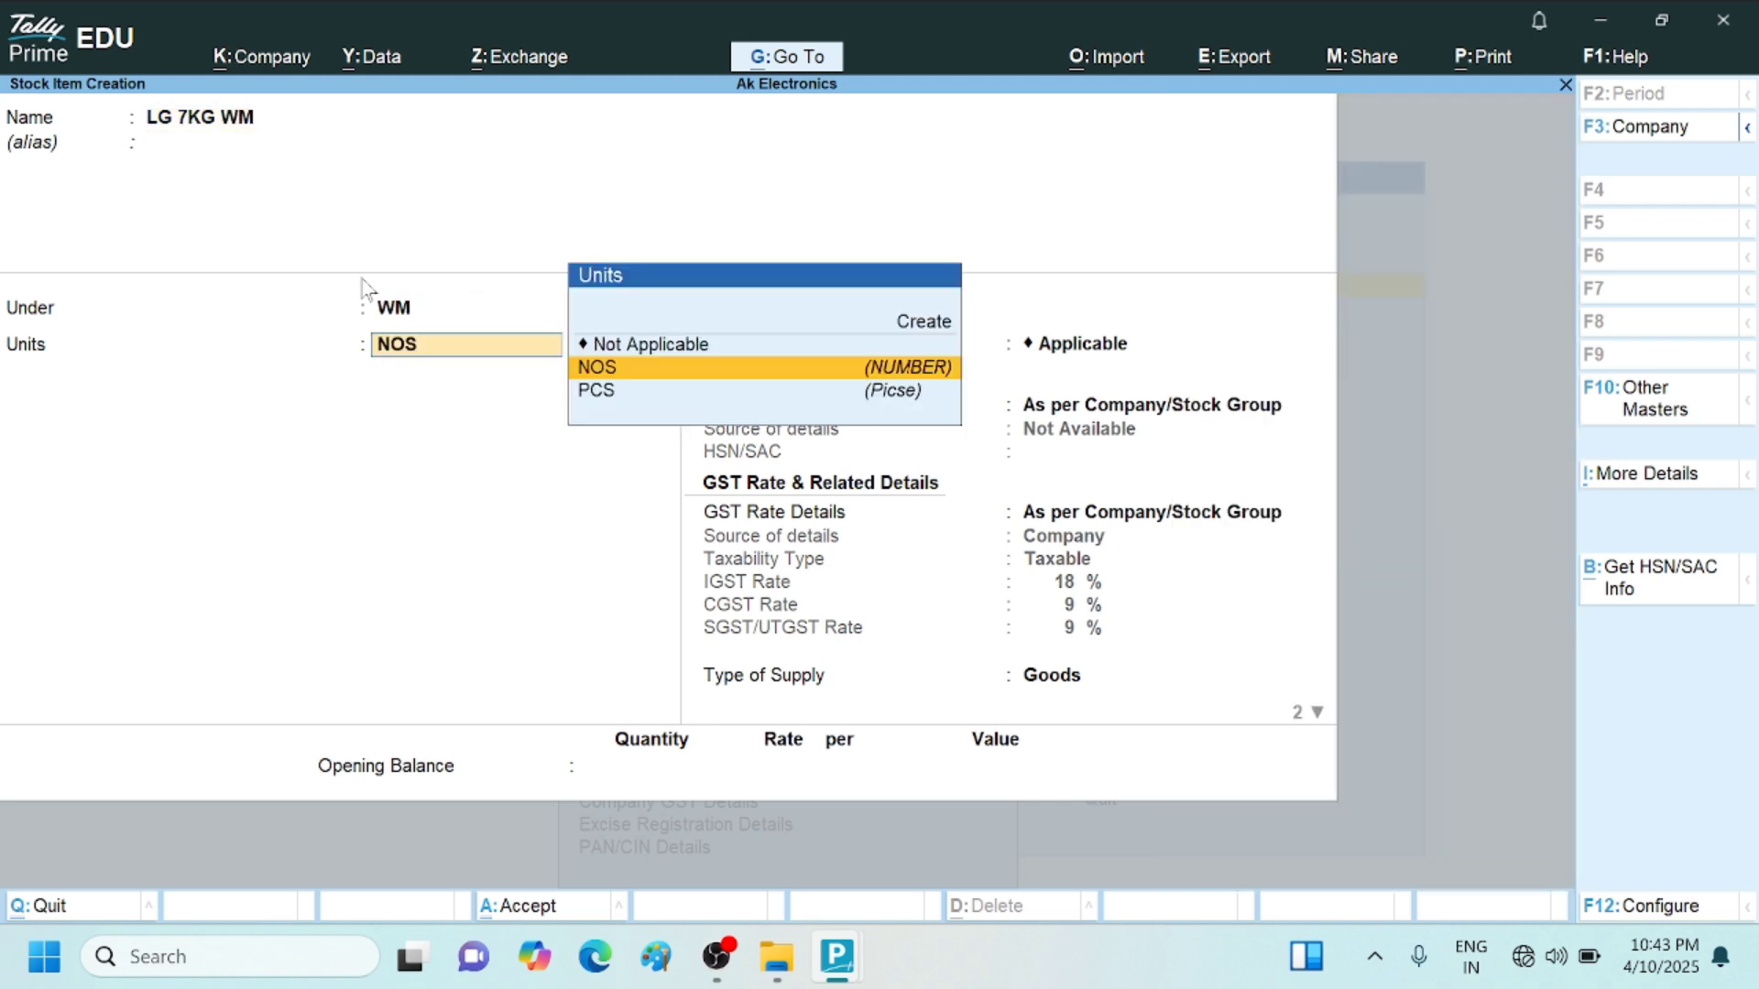
# Set the LG 7KG WM item's units to NOS and keep its default GST and other statutory details
pyautogui.press('Return')
pyautogui.press('Return')
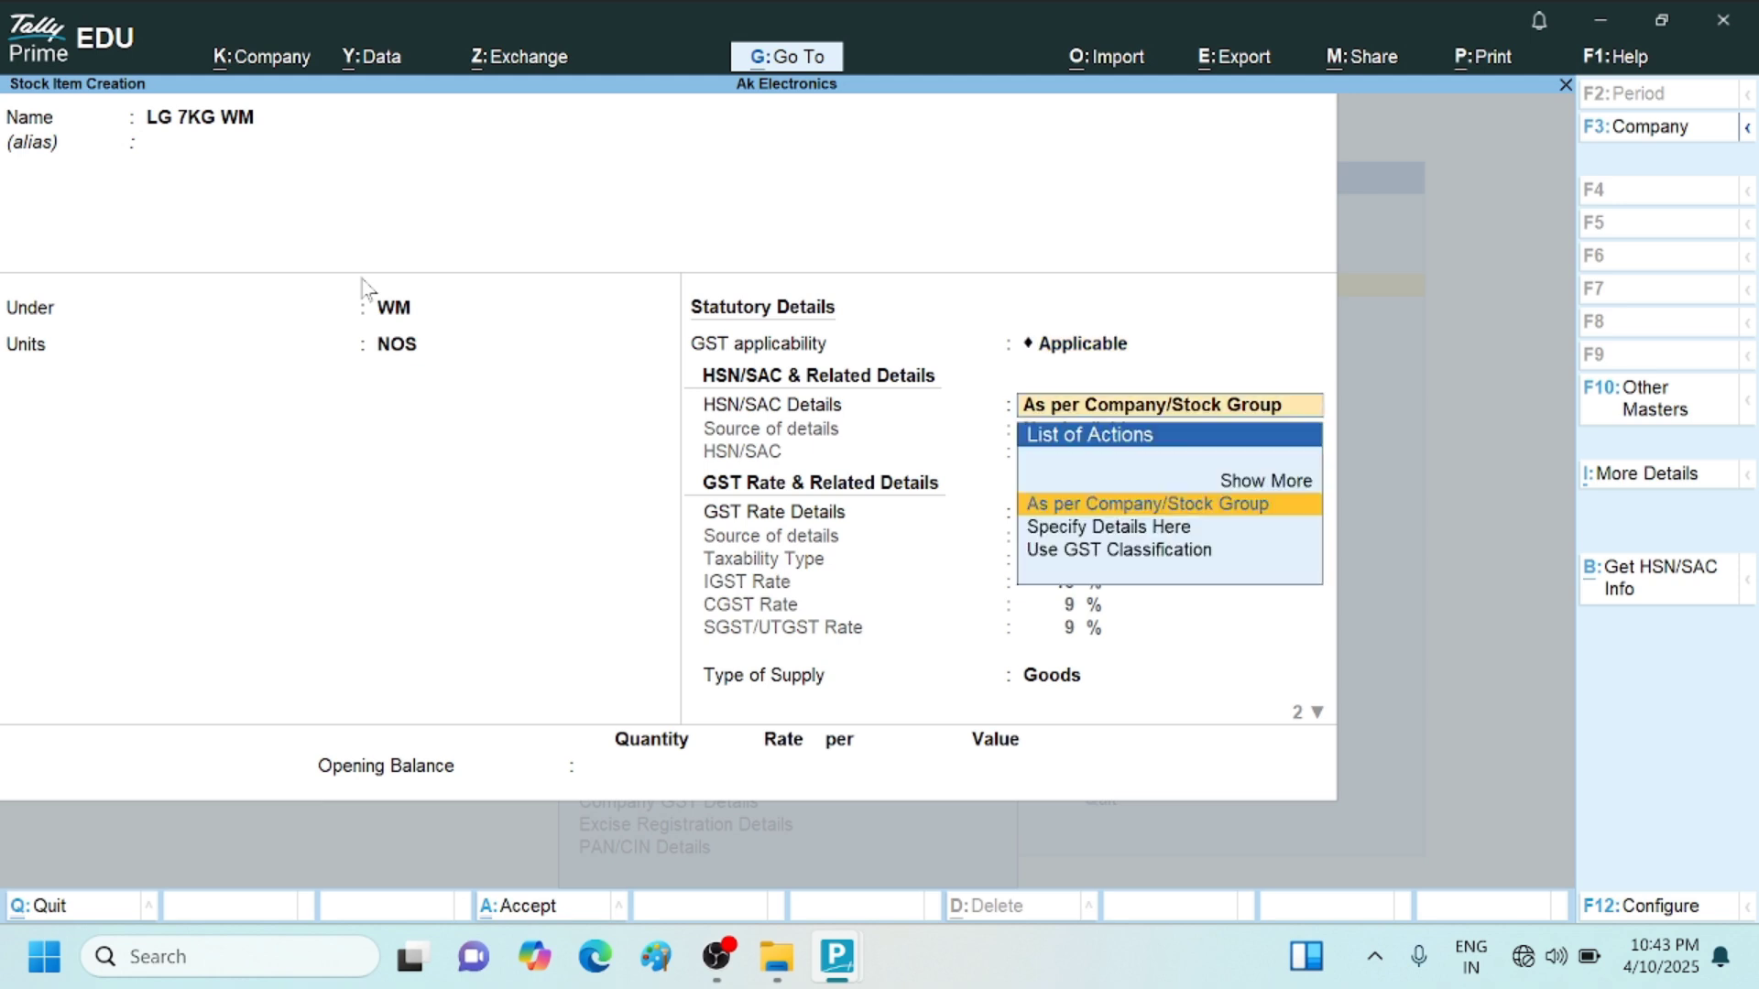
pyautogui.press('Return')
pyautogui.press('Return')
pyautogui.press('Return')
pyautogui.press('Return')
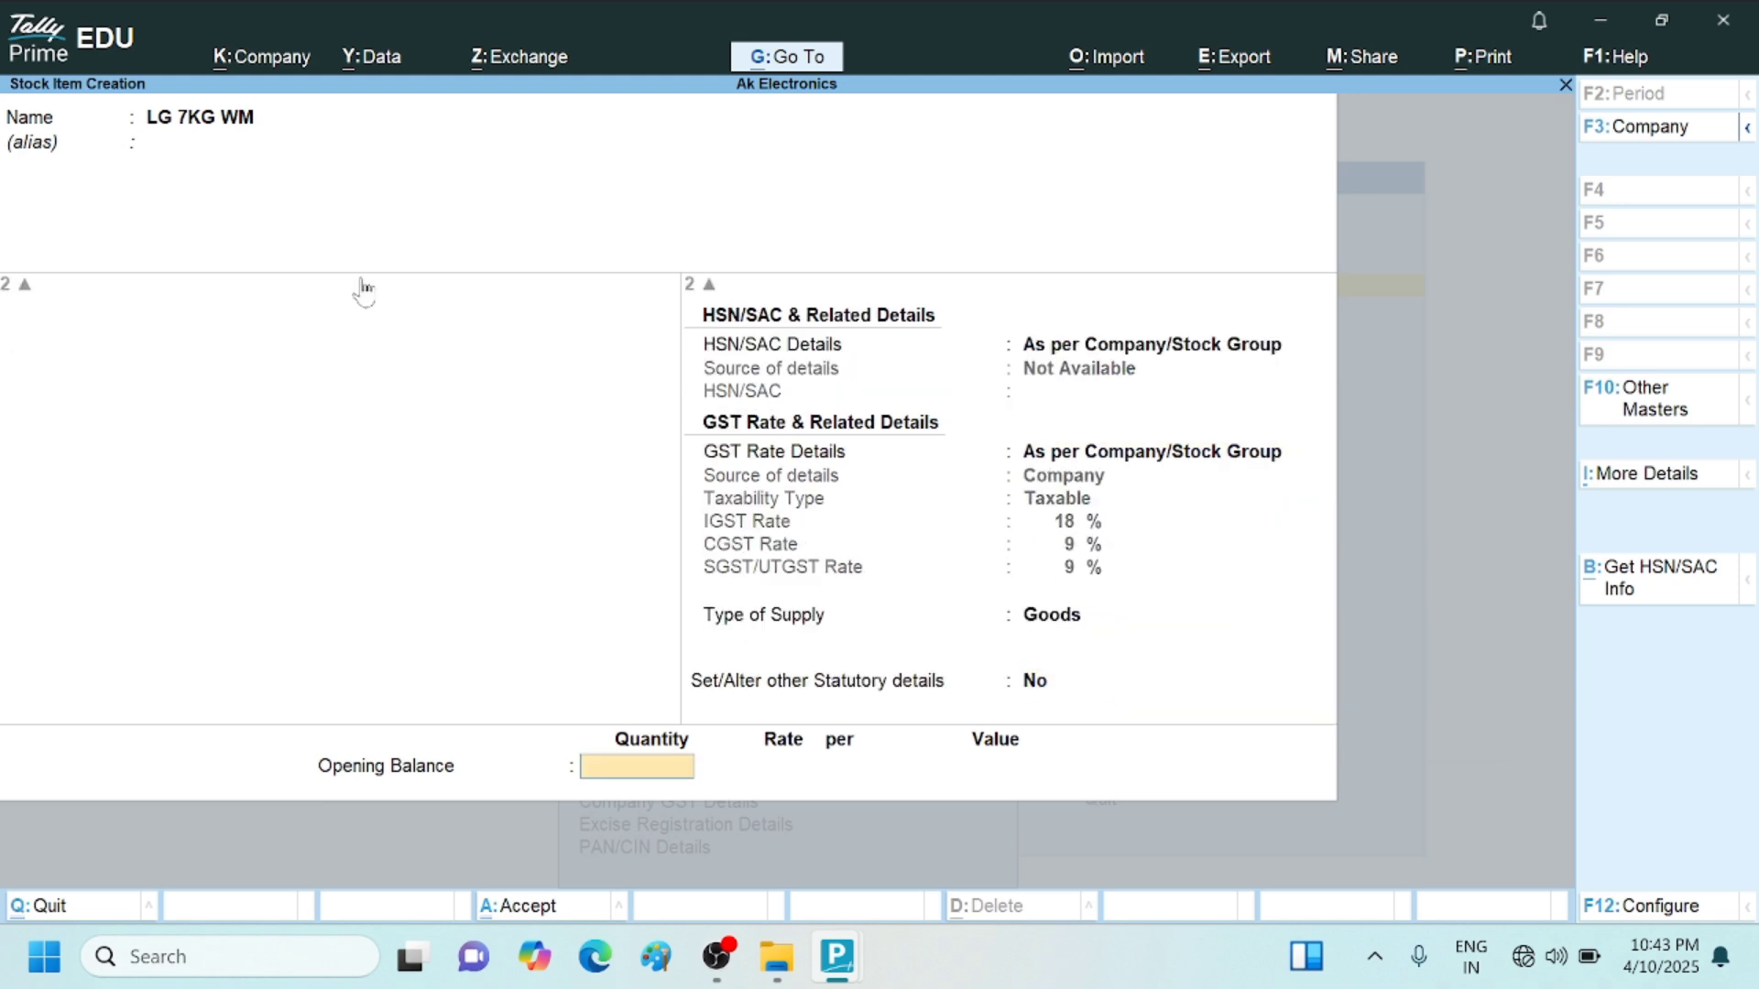
# Enter an opening balance of 10 NOS at a rate of 10,000 per NOS and save the LG 7KG WM item
pyautogui.write('10')
pyautogui.press('Return')
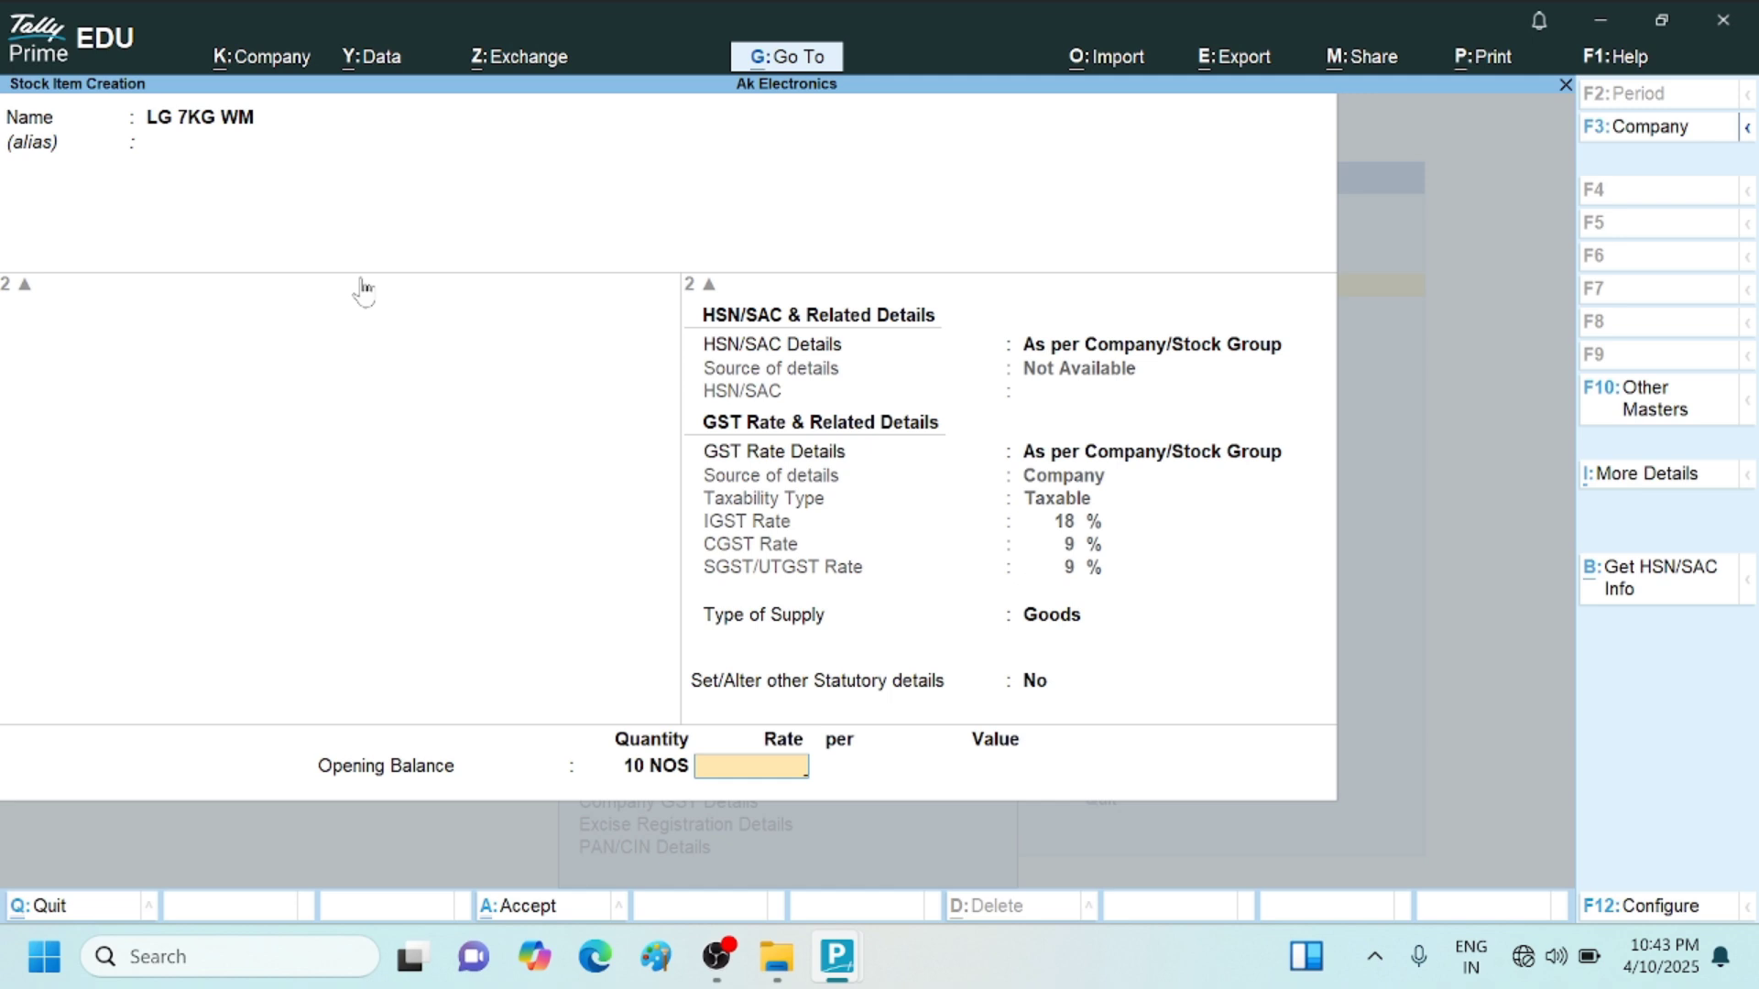
pyautogui.write('10000')
pyautogui.press('Return')
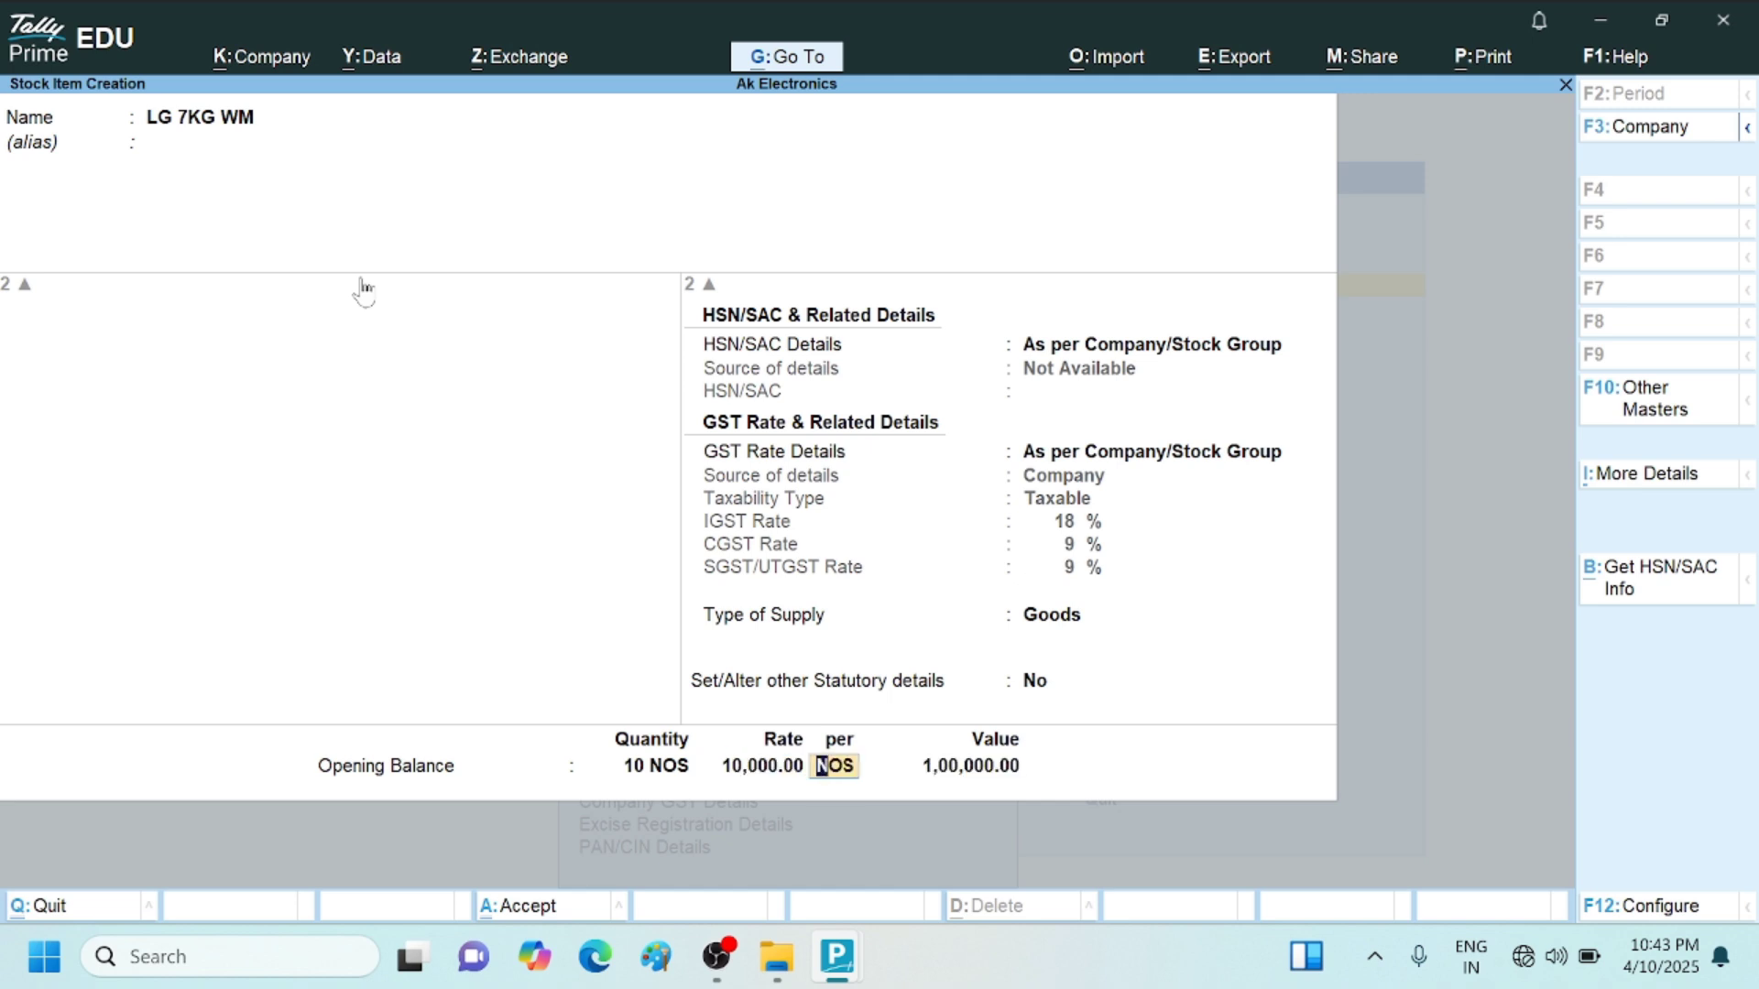
pyautogui.press('Return')
pyautogui.press('Return')
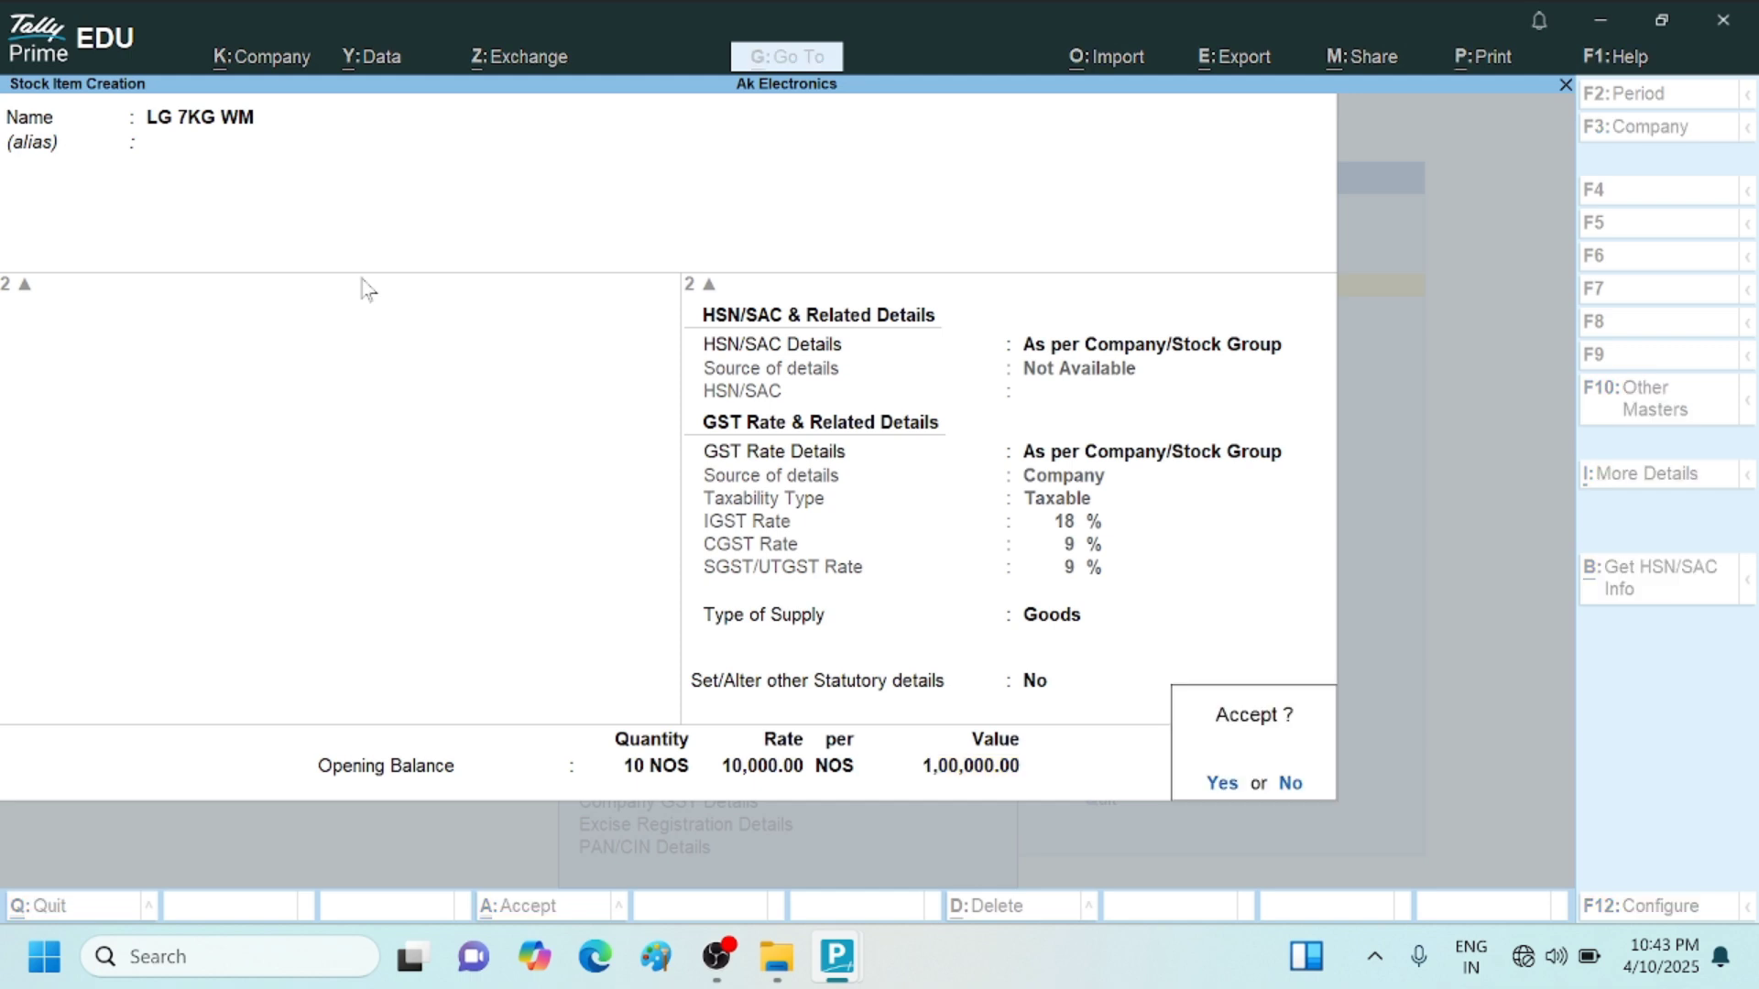
pyautogui.press('Return')
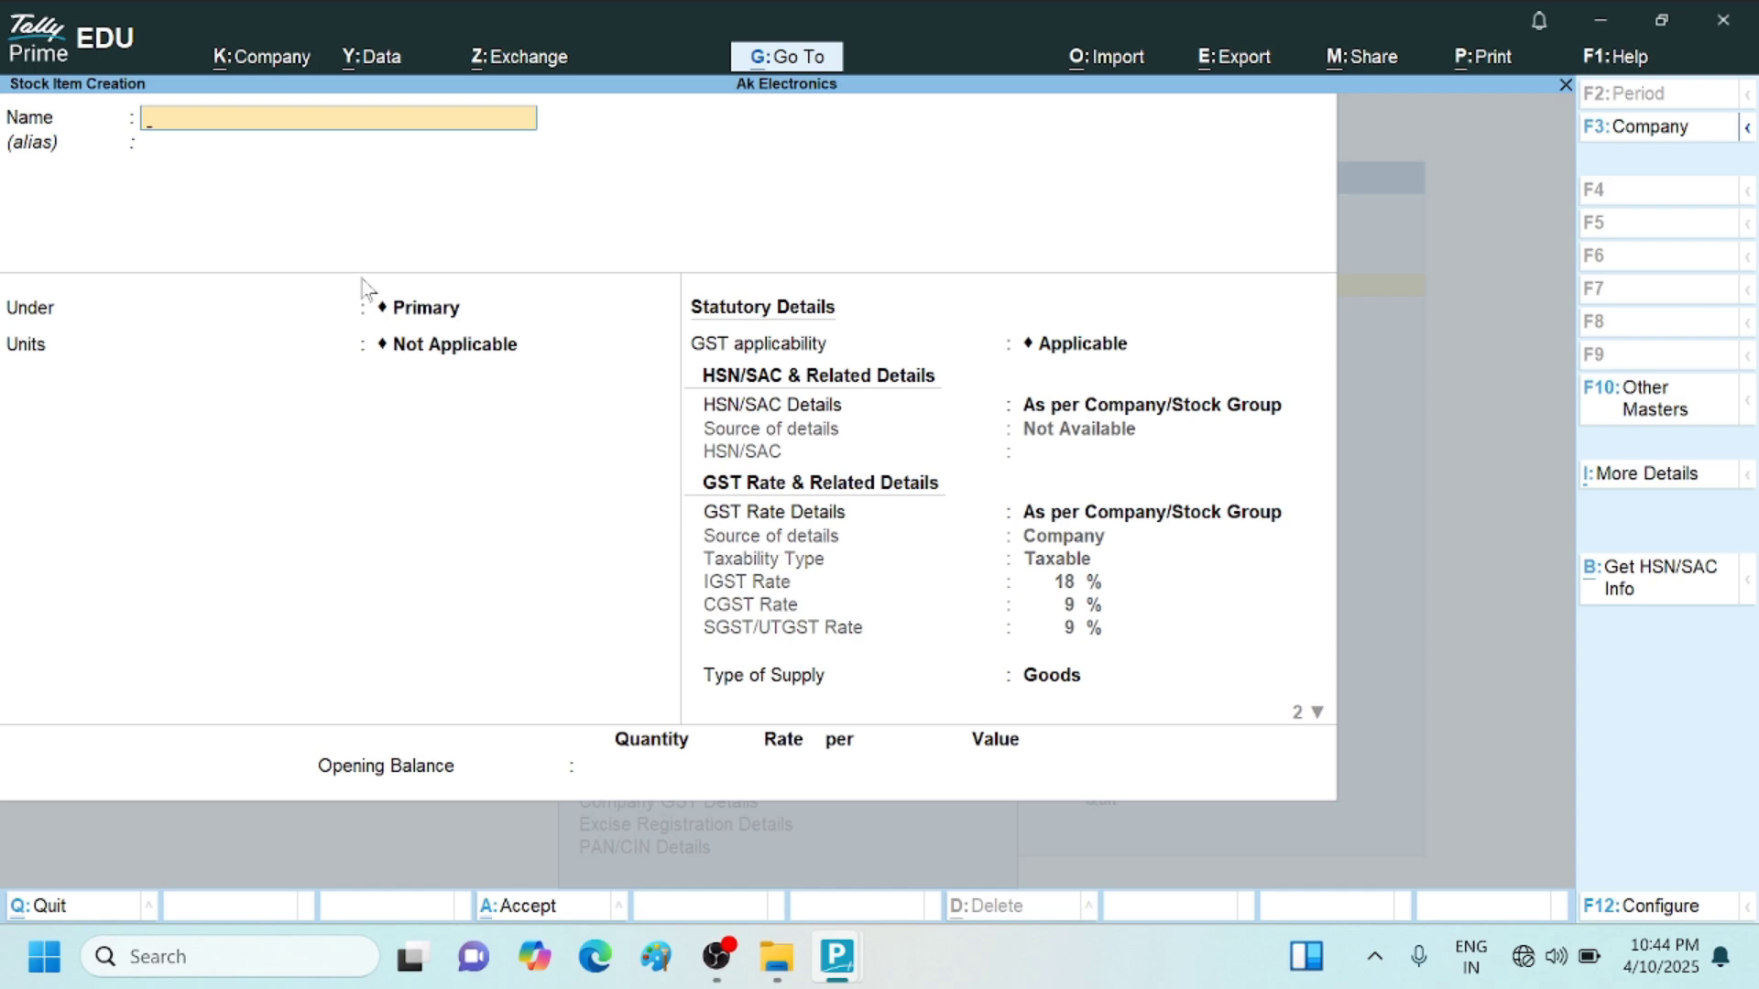
pyautogui.click(730, 973)
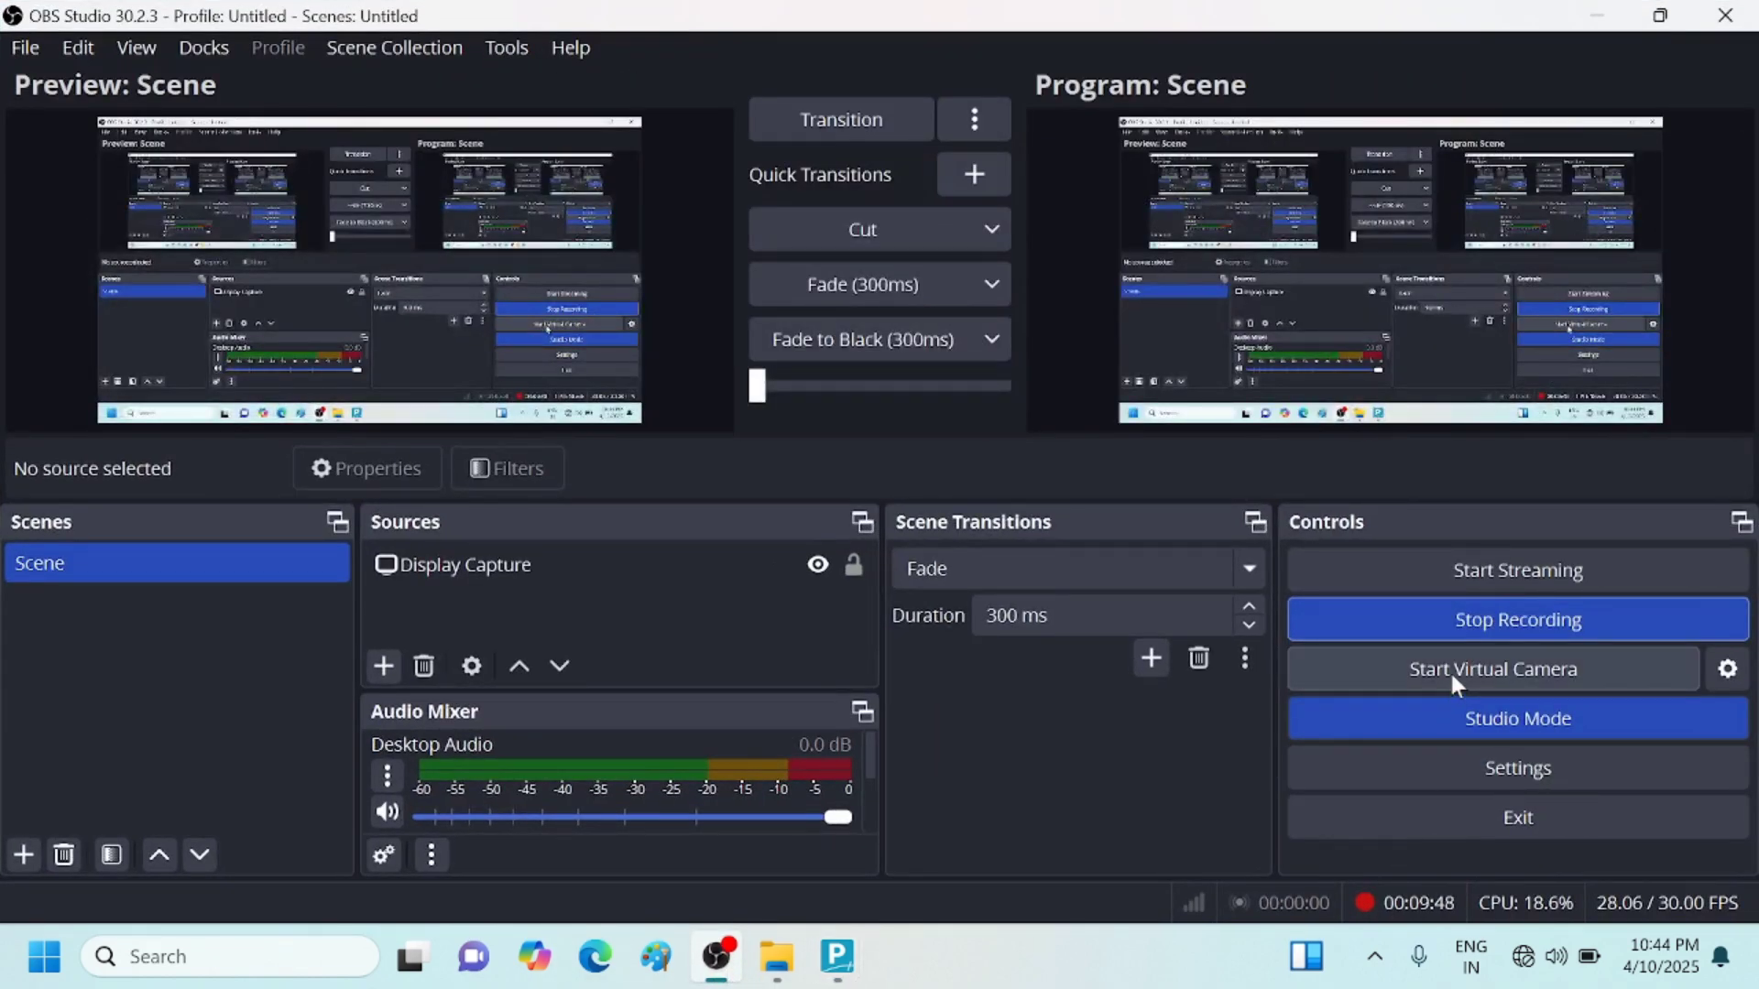
pyautogui.click(1433, 617)
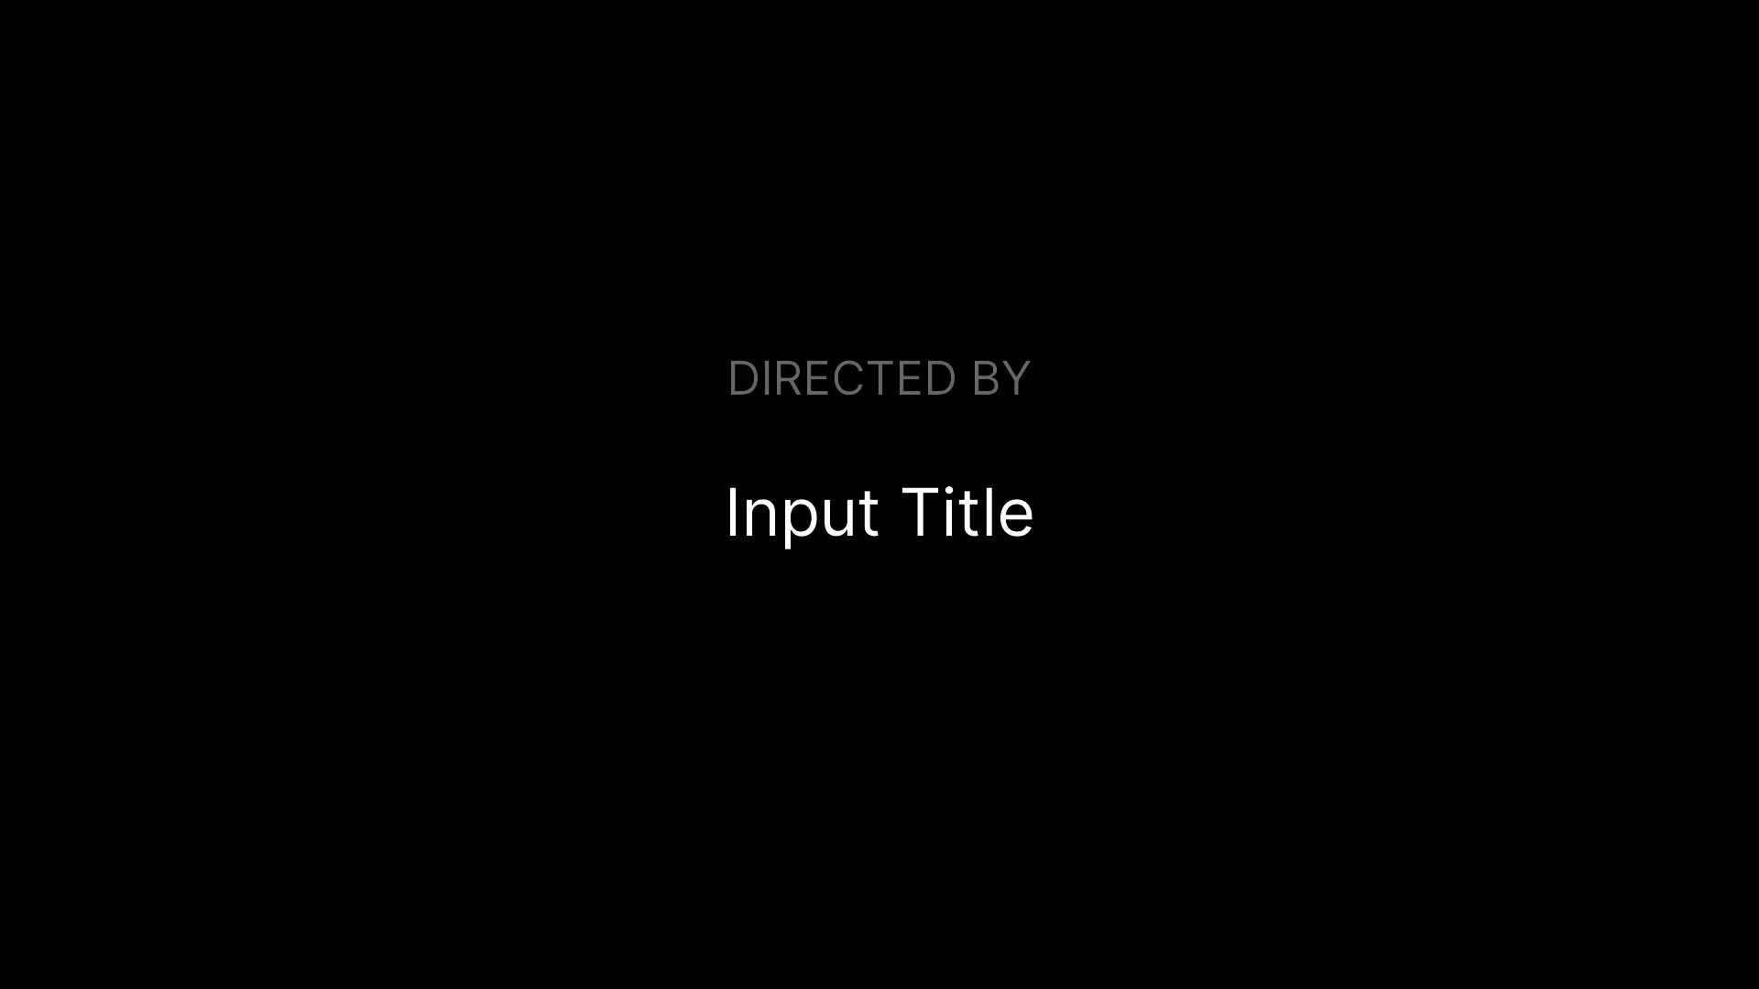